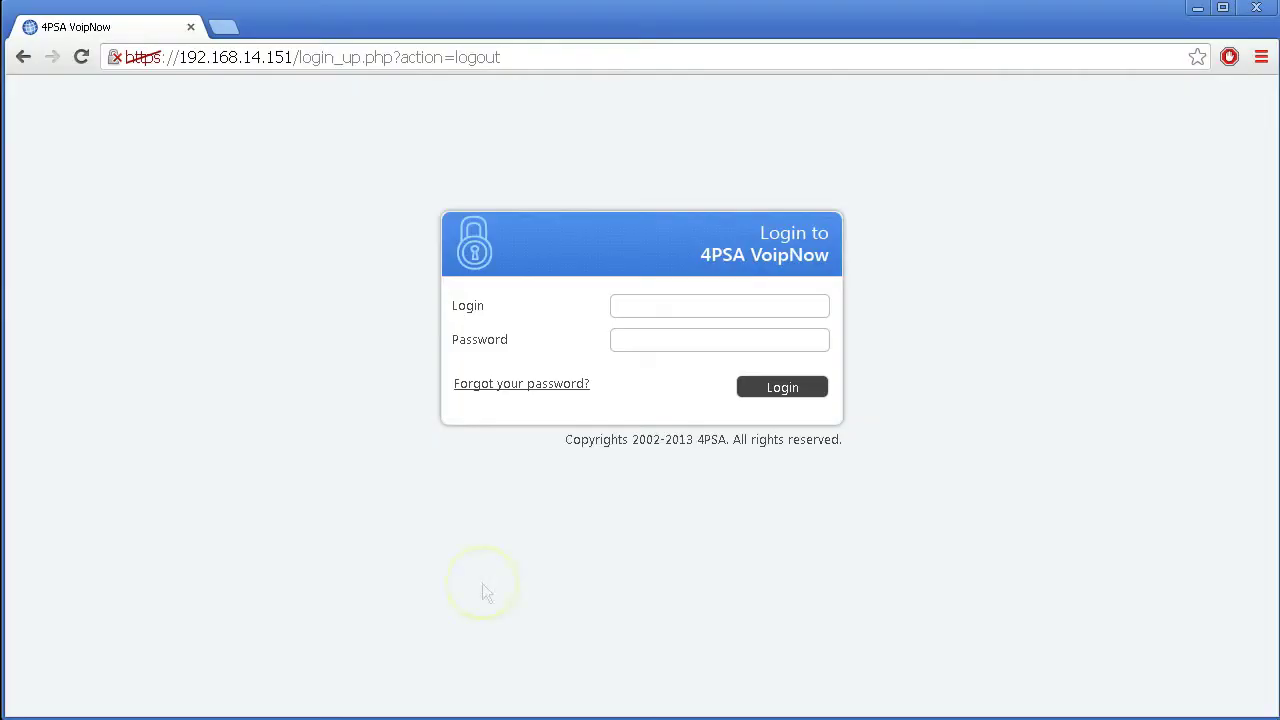
# Enter 'admin' as the login name and move on to the password field.
pyautogui.click(640, 305)
pyautogui.write('ad')
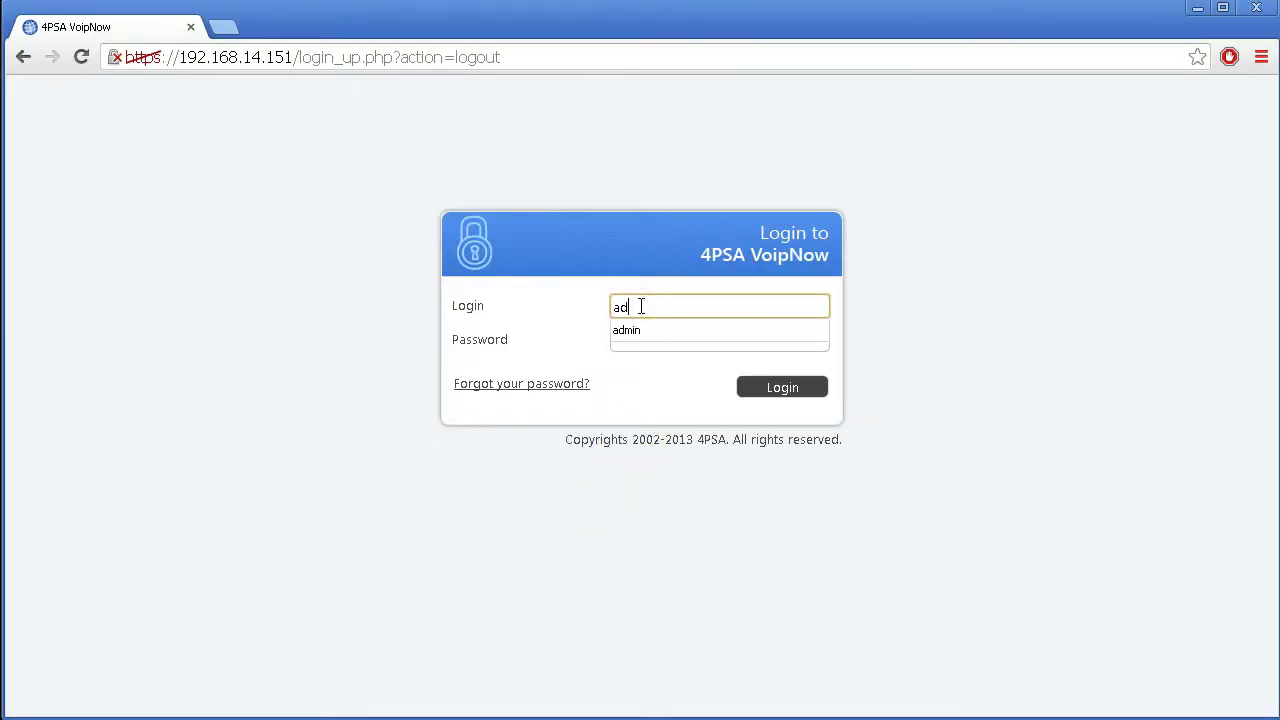
pyautogui.write('min')
pyautogui.press('Tab')
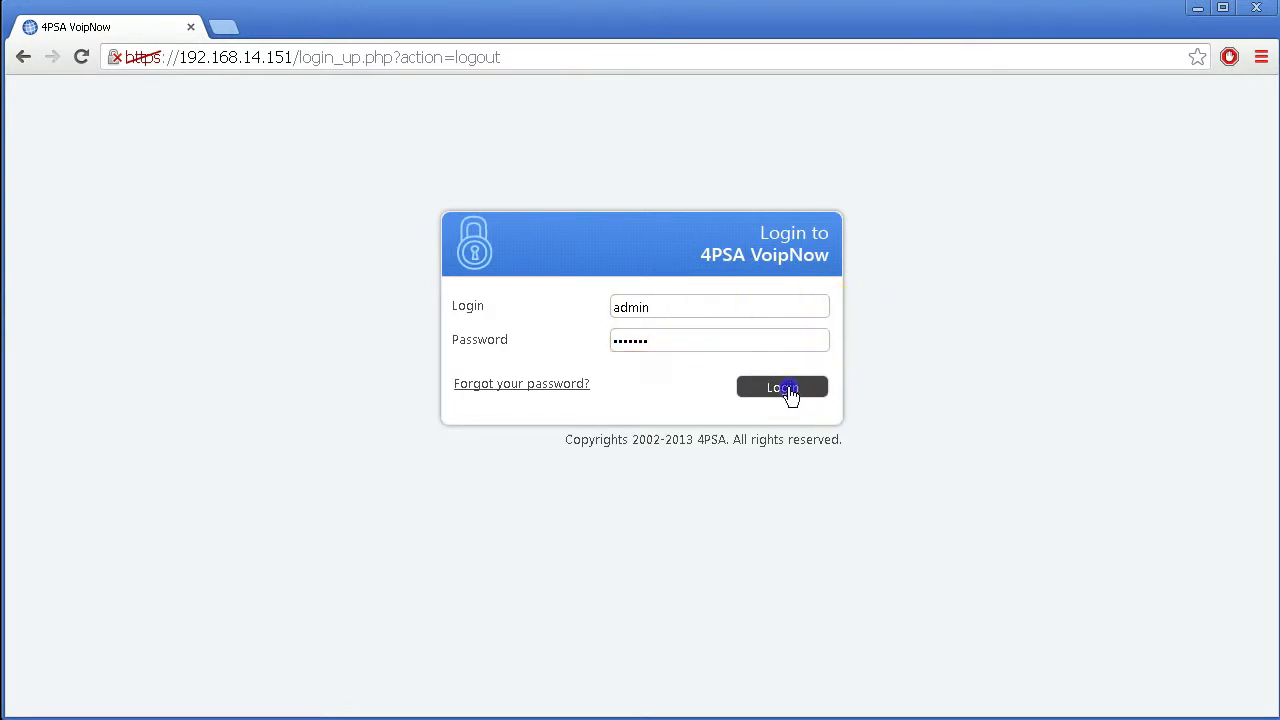
# Sign in to the administration panel as admin.
pyautogui.click(789, 390)
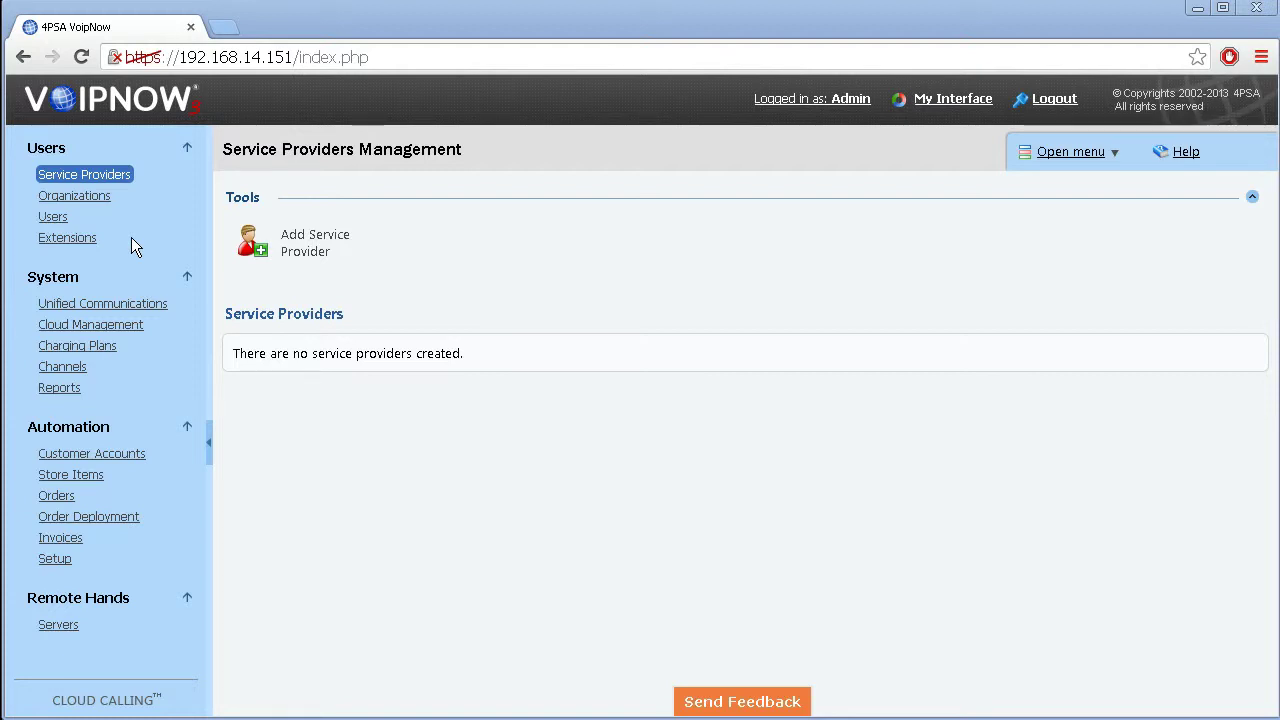
# Add a service provider with company name First Service Provider, a contact name and login first_sp.
pyautogui.click(295, 253)
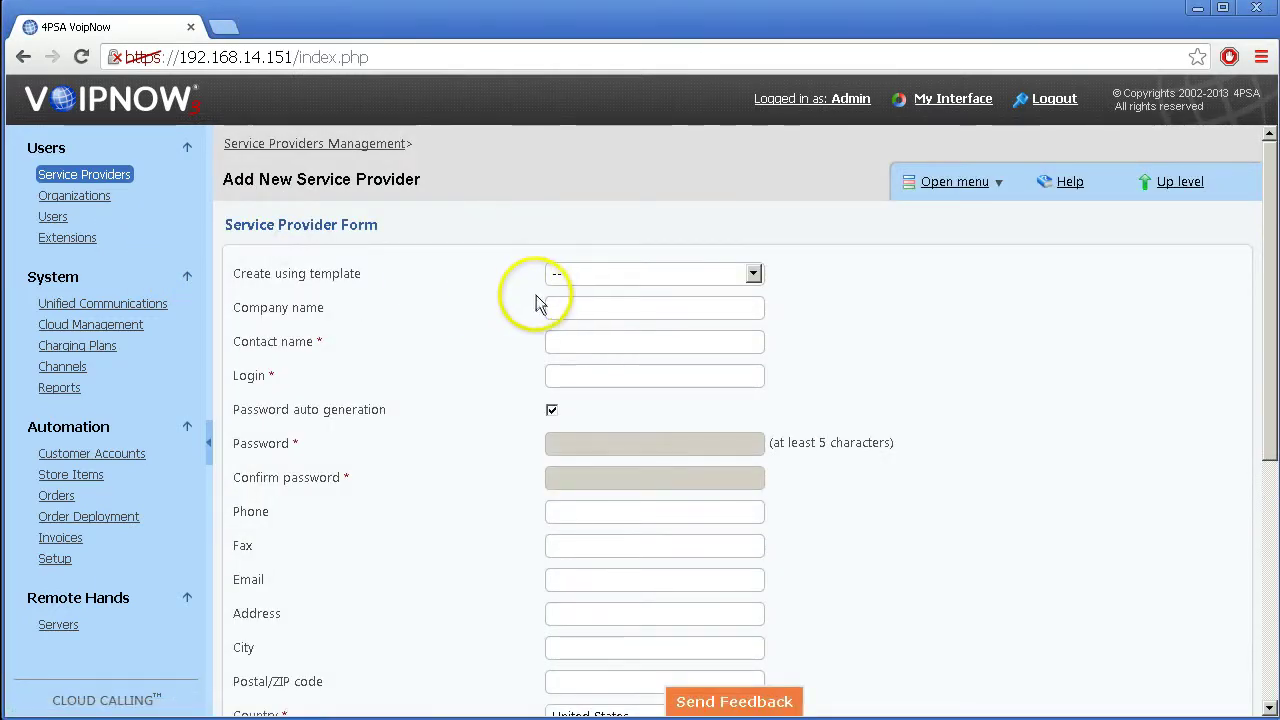
pyautogui.click(550, 305)
pyautogui.write('Fir')
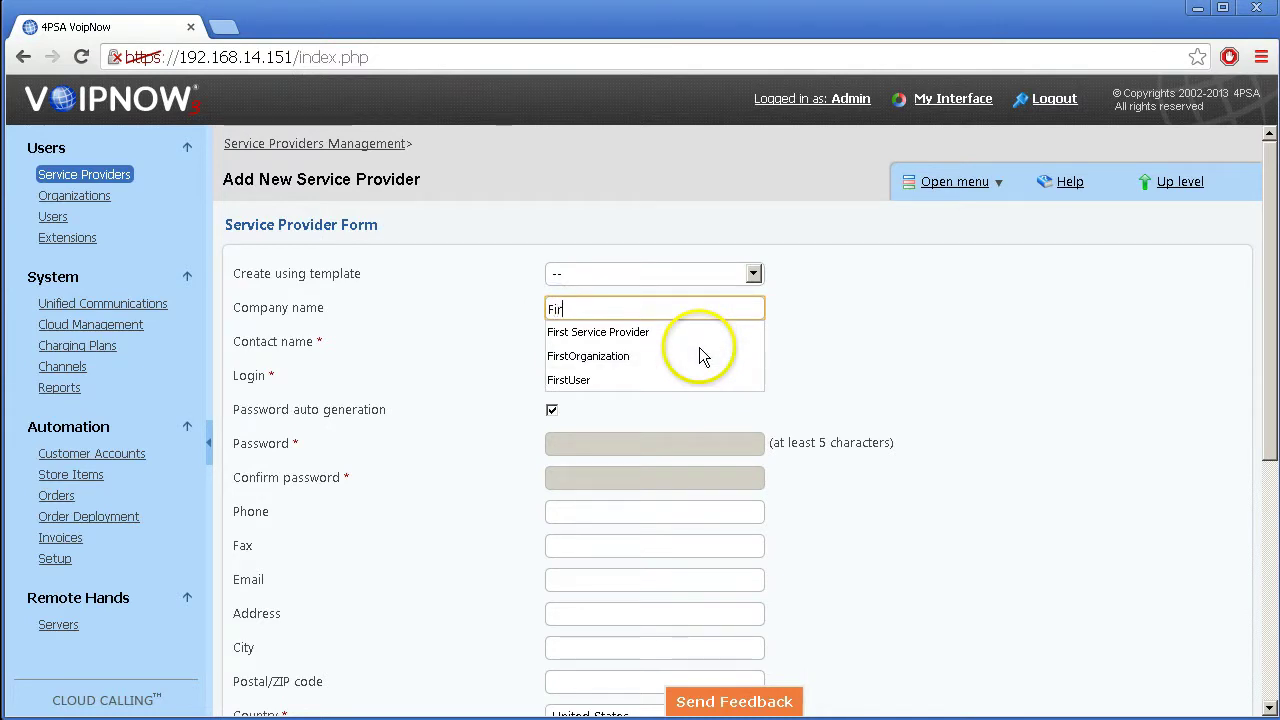
pyautogui.write('st')
pyautogui.click(626, 331)
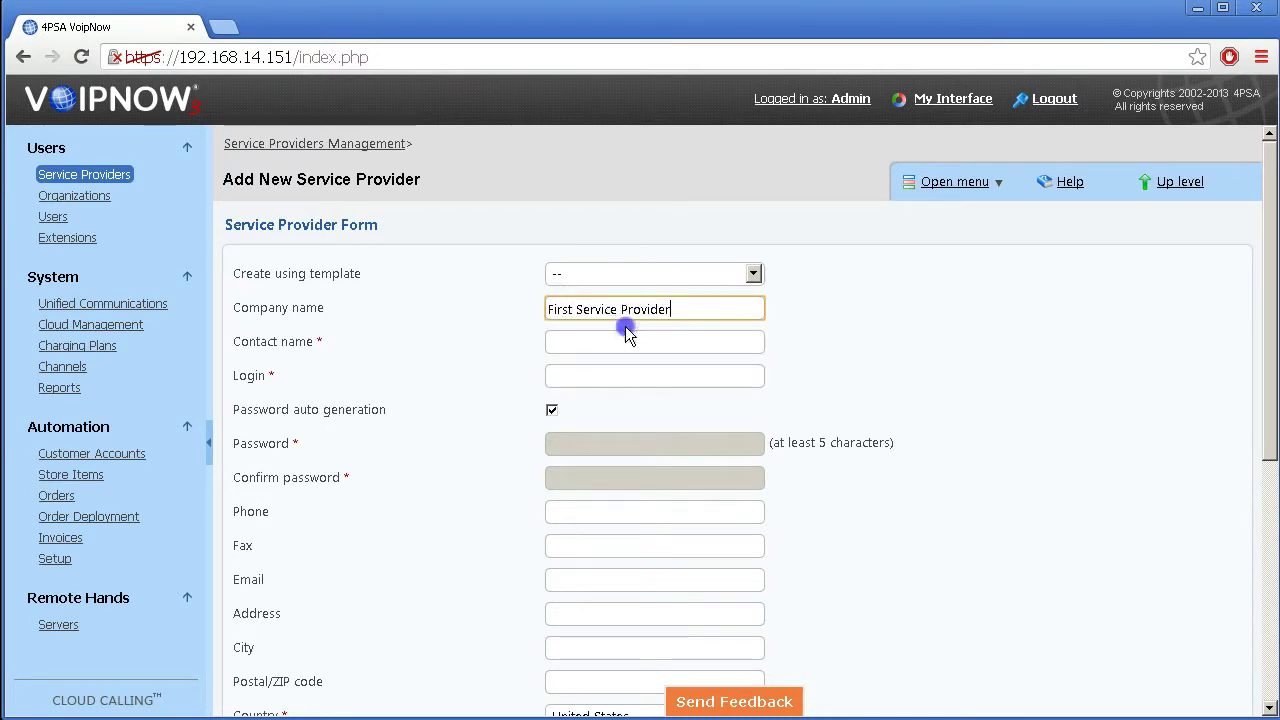
pyautogui.click(602, 346)
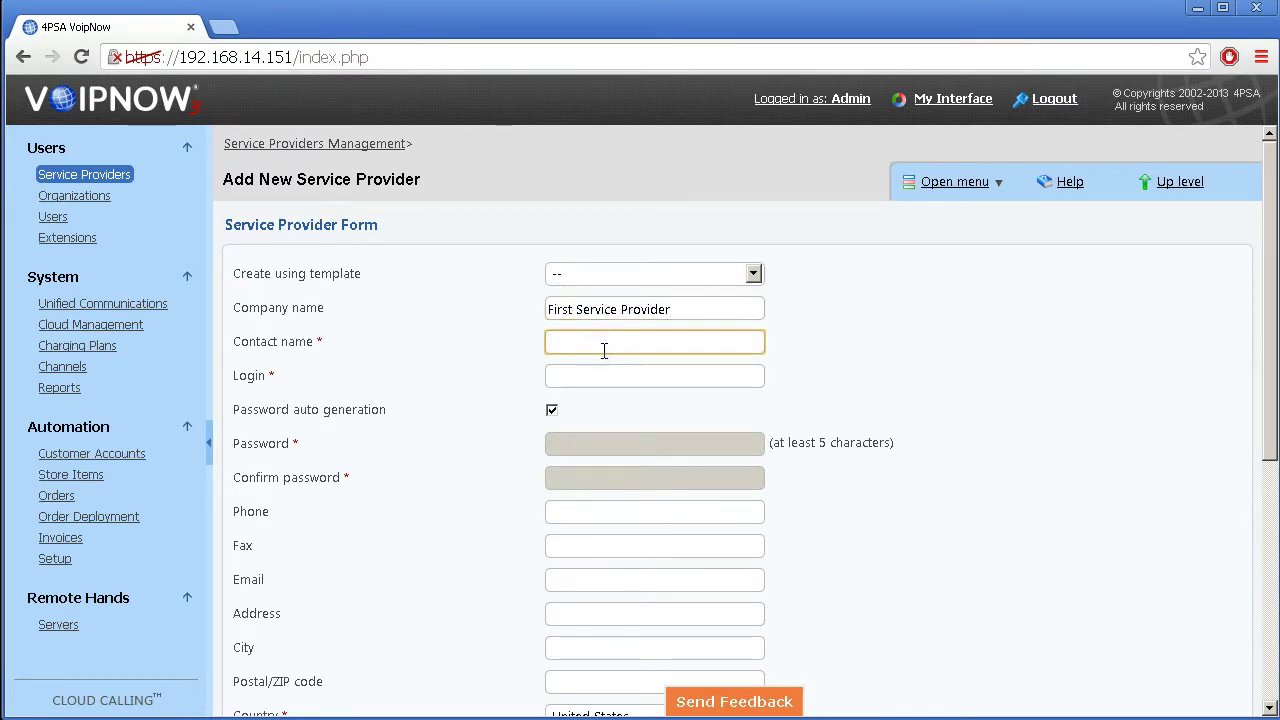
pyautogui.write('Firs')
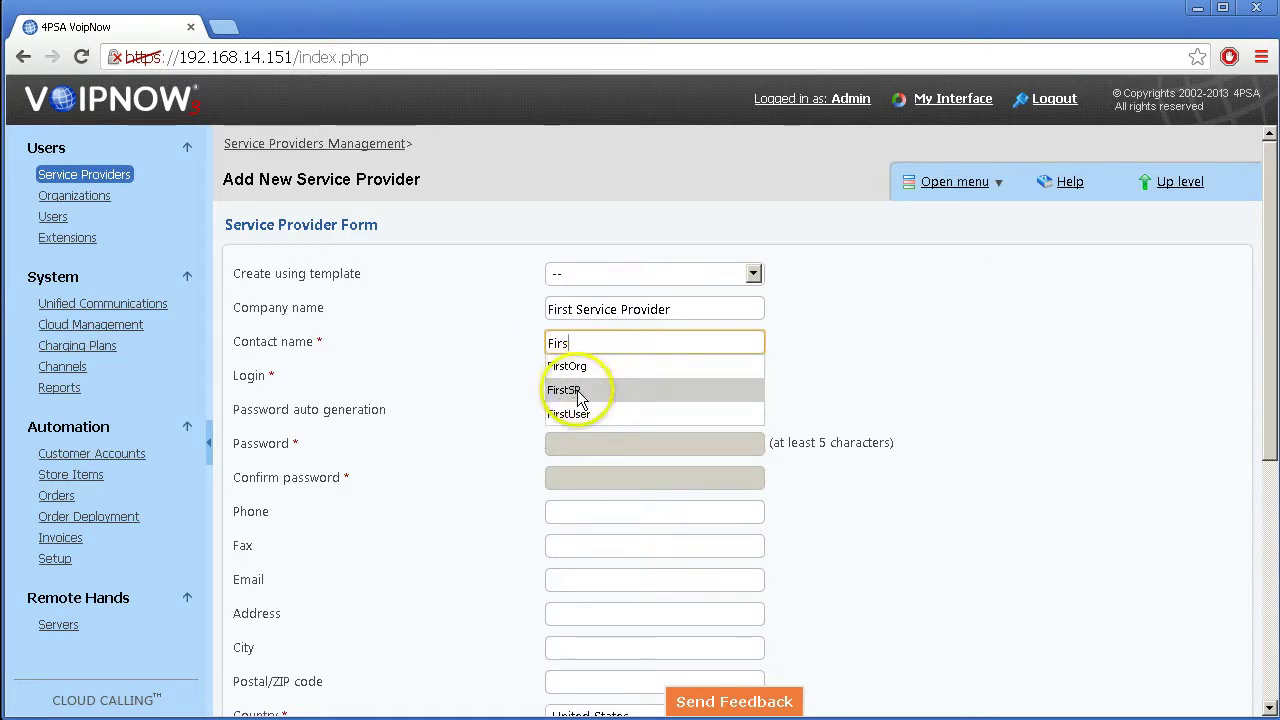
pyautogui.click(556, 389)
pyautogui.click(580, 378)
pyautogui.write('first')
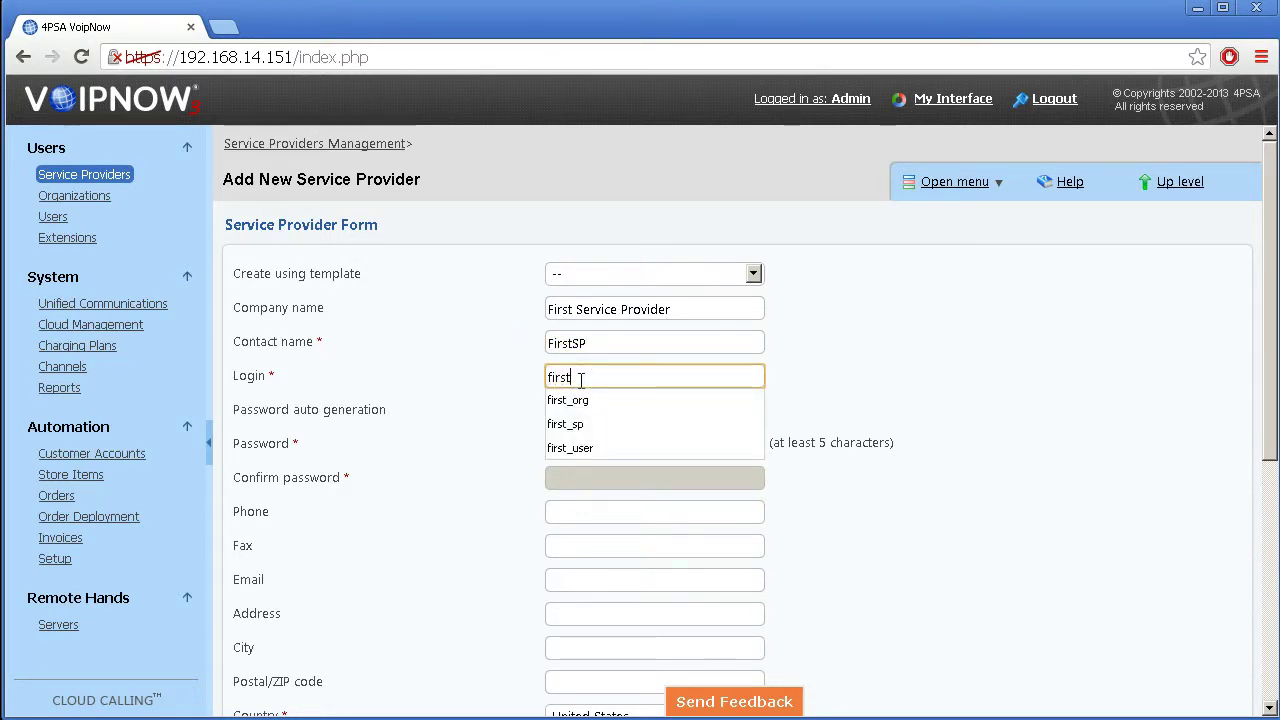
pyautogui.write('_sp')
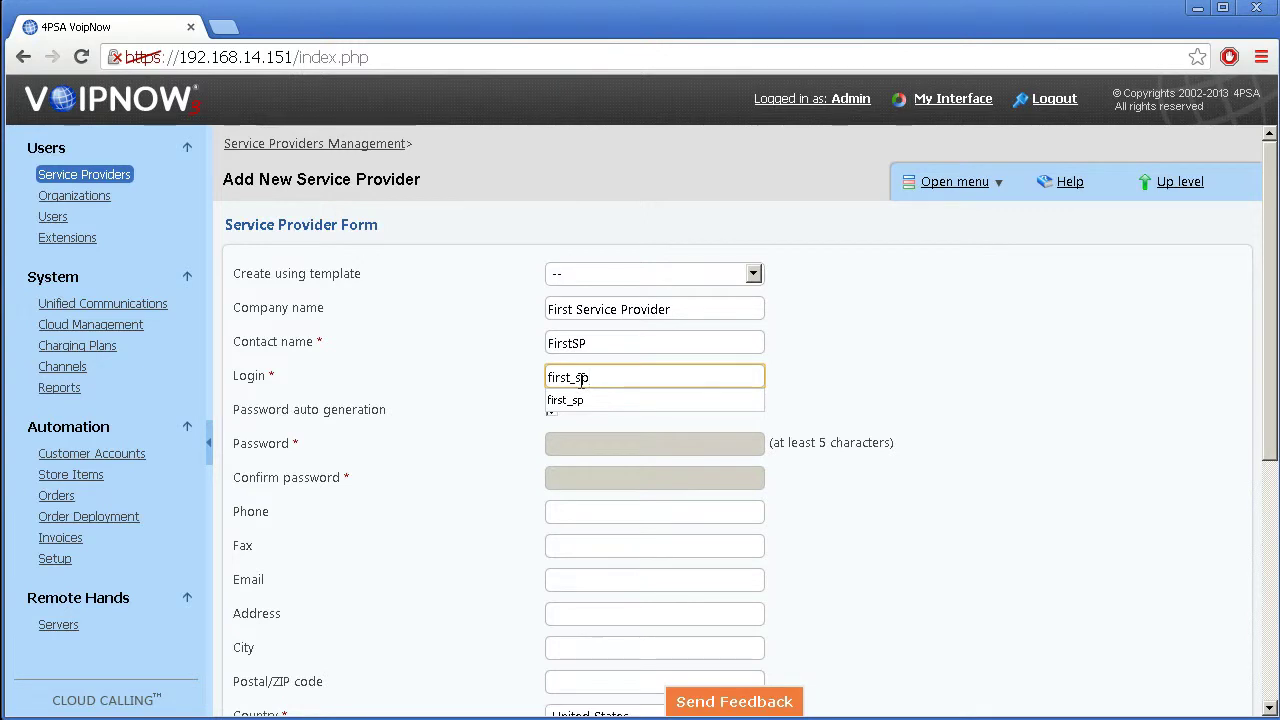
pyautogui.click(585, 401)
# Charge the new provider on the FirstPlan charging plan and save it.
pyautogui.scroll(-5, 526, 405)
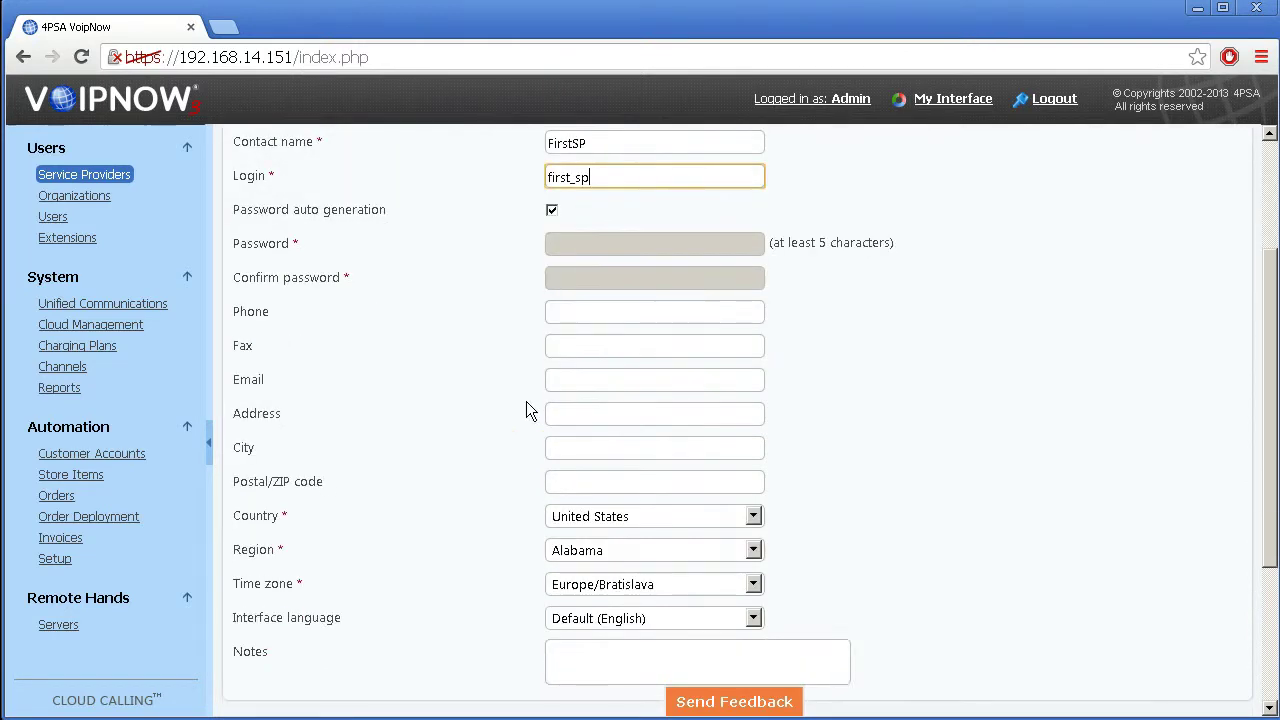
pyautogui.click(582, 533)
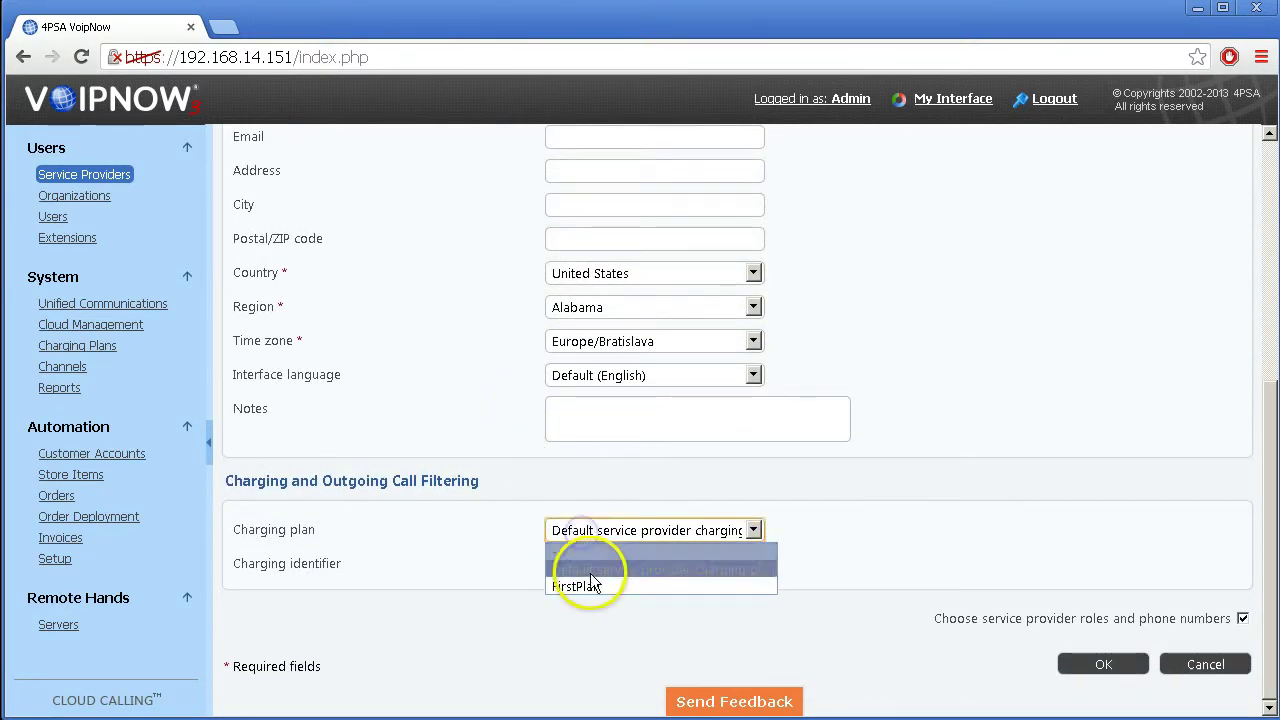
pyautogui.click(592, 588)
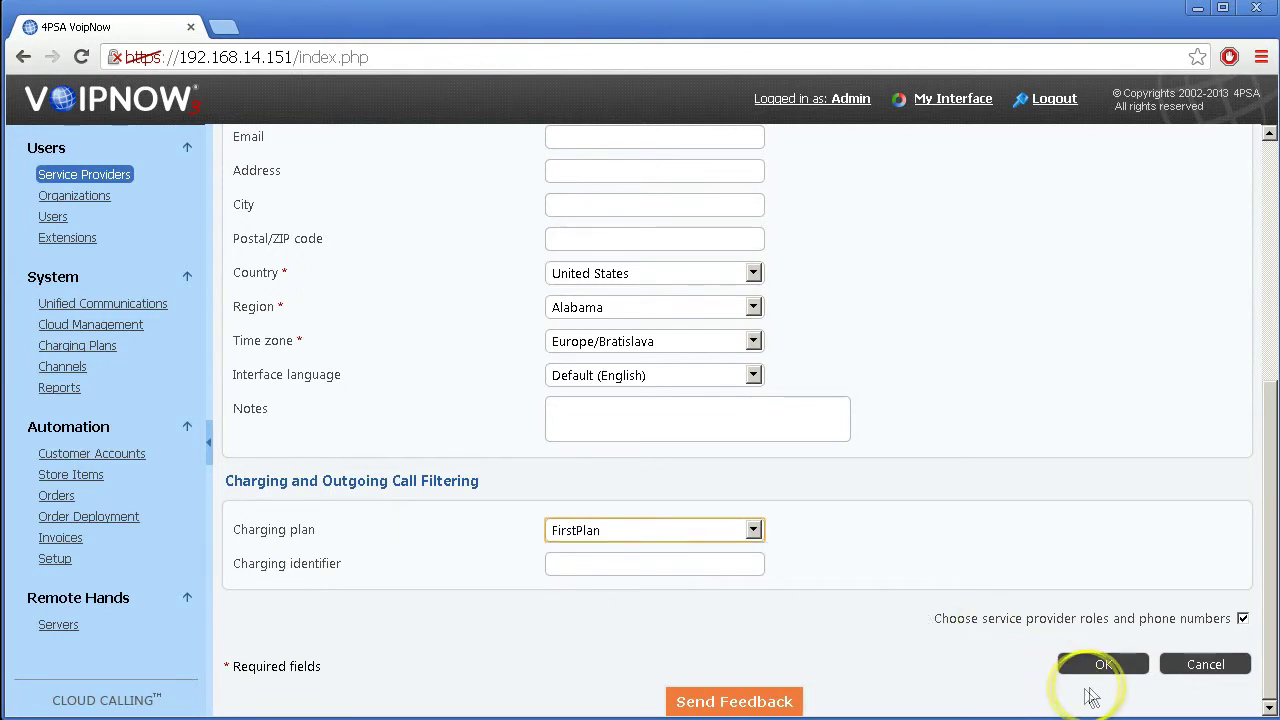
pyautogui.click(1103, 666)
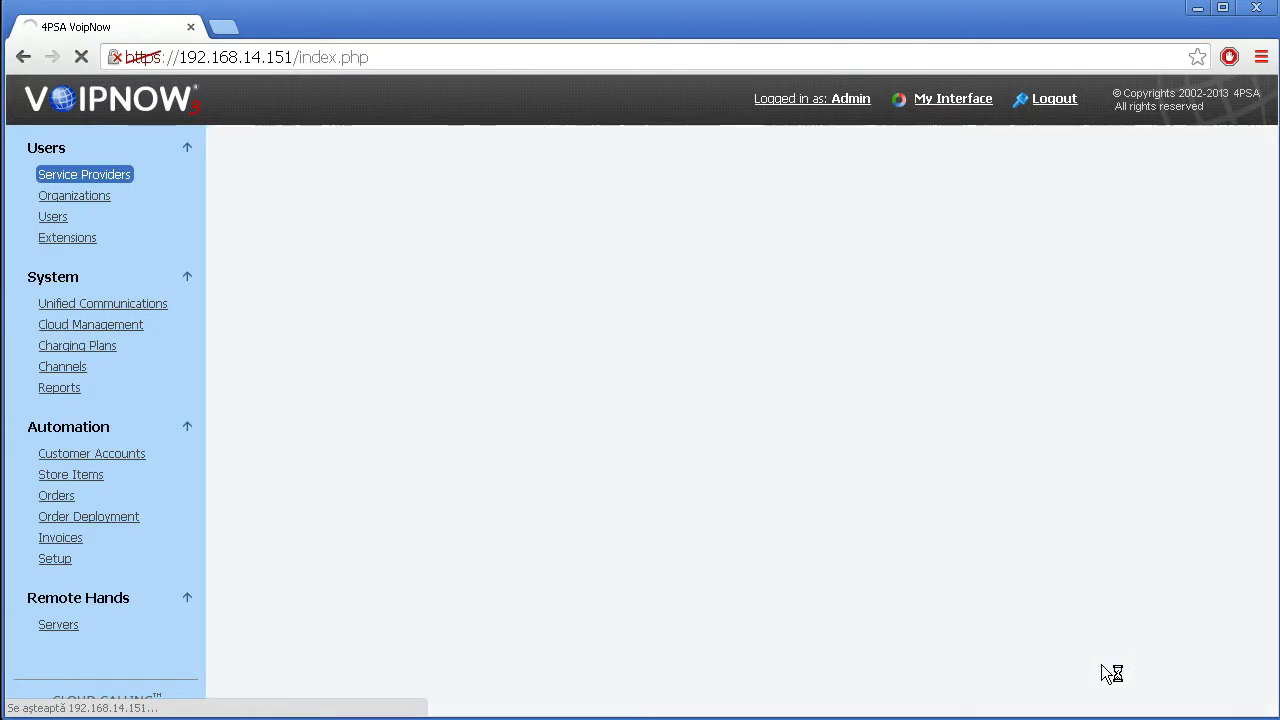
# Grant organizations, roles, extensions, SIP, trunking, charging plan and sound management permissions.
pyautogui.click(638, 291)
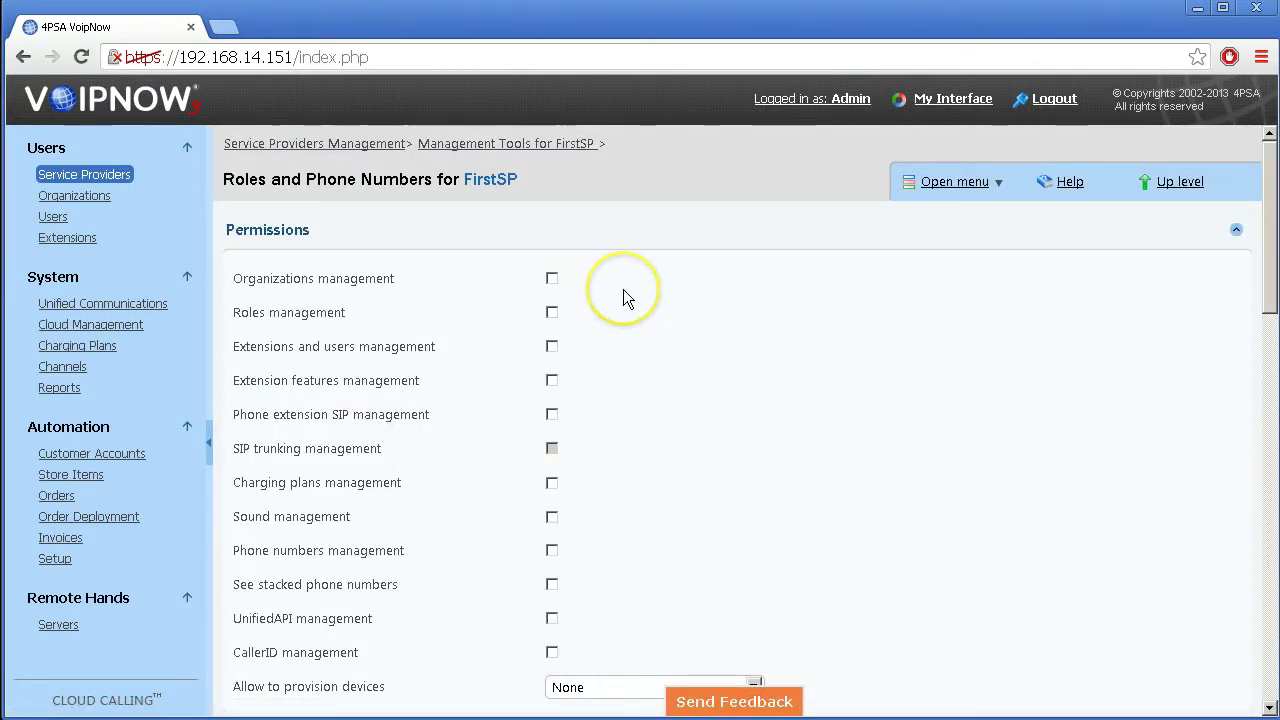
pyautogui.click(552, 279)
pyautogui.click(552, 312)
pyautogui.click(552, 346)
pyautogui.click(552, 380)
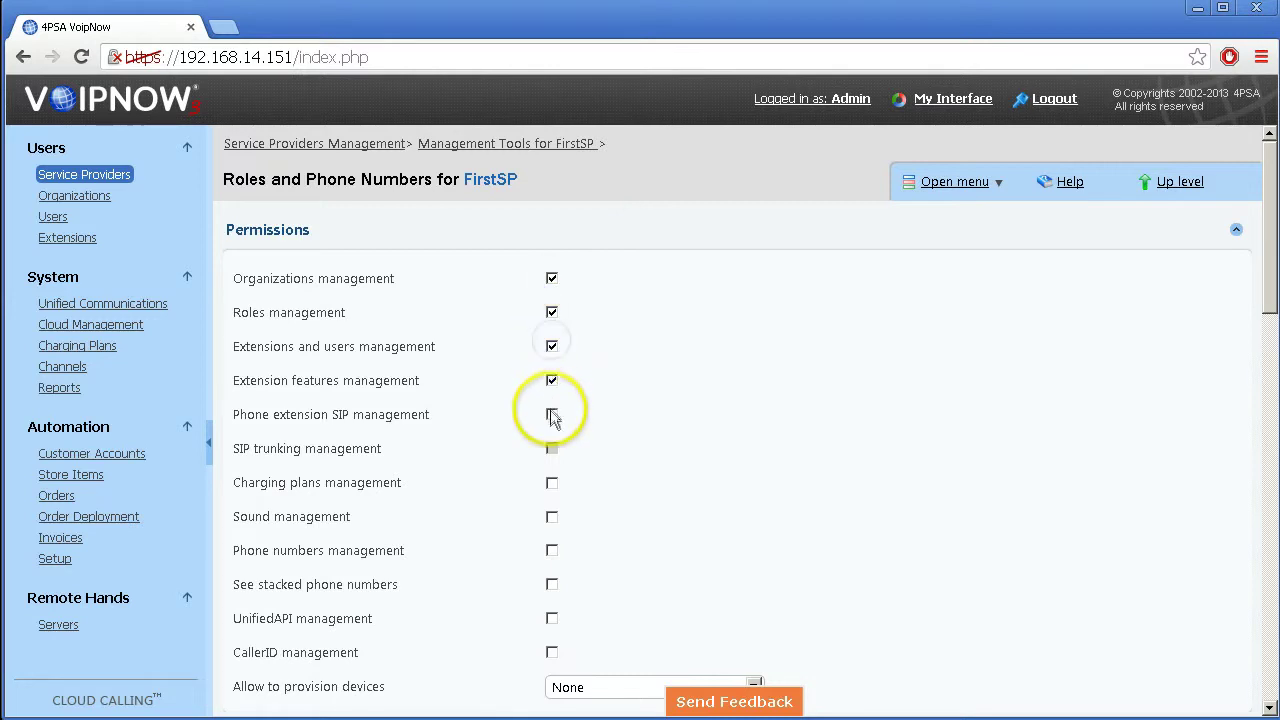
pyautogui.click(552, 414)
pyautogui.click(552, 448)
pyautogui.click(552, 482)
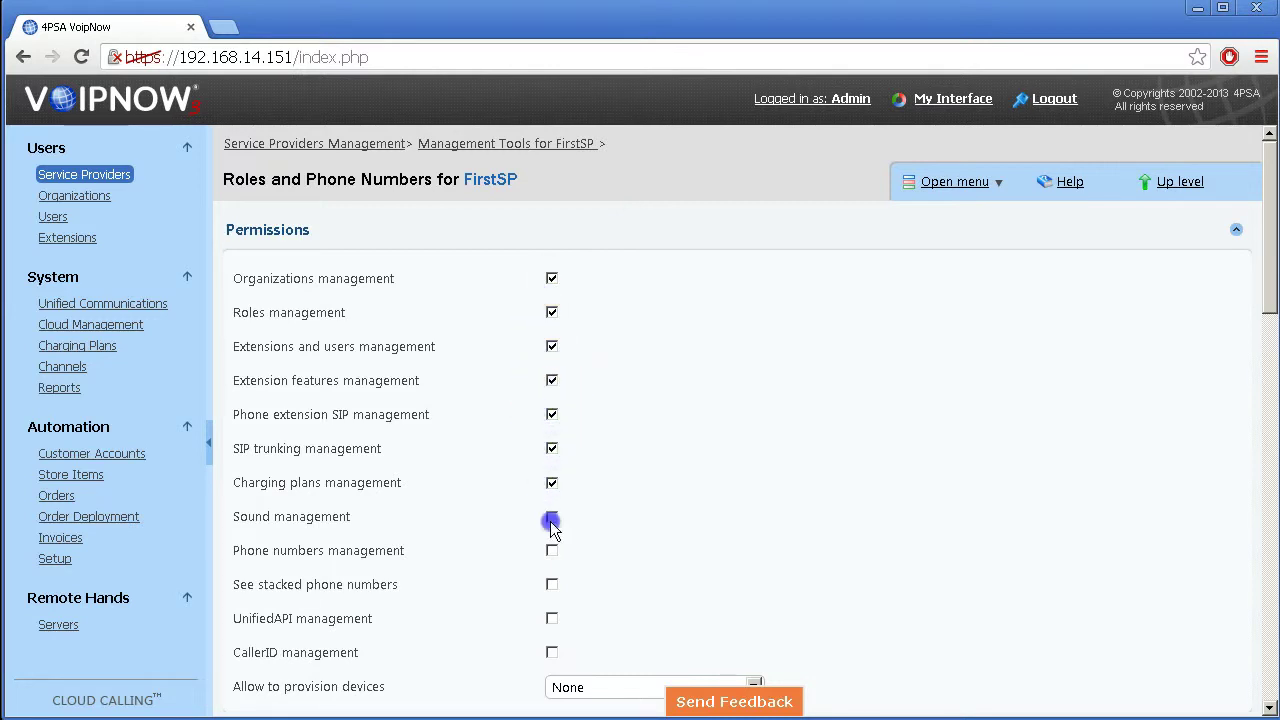
# Grant phone numbers, stacked numbers, UnifiedAPI and CallerID permissions, with device provisioning set to Modify.
pyautogui.click(552, 585)
pyautogui.click(552, 618)
pyautogui.click(552, 652)
pyautogui.click(588, 688)
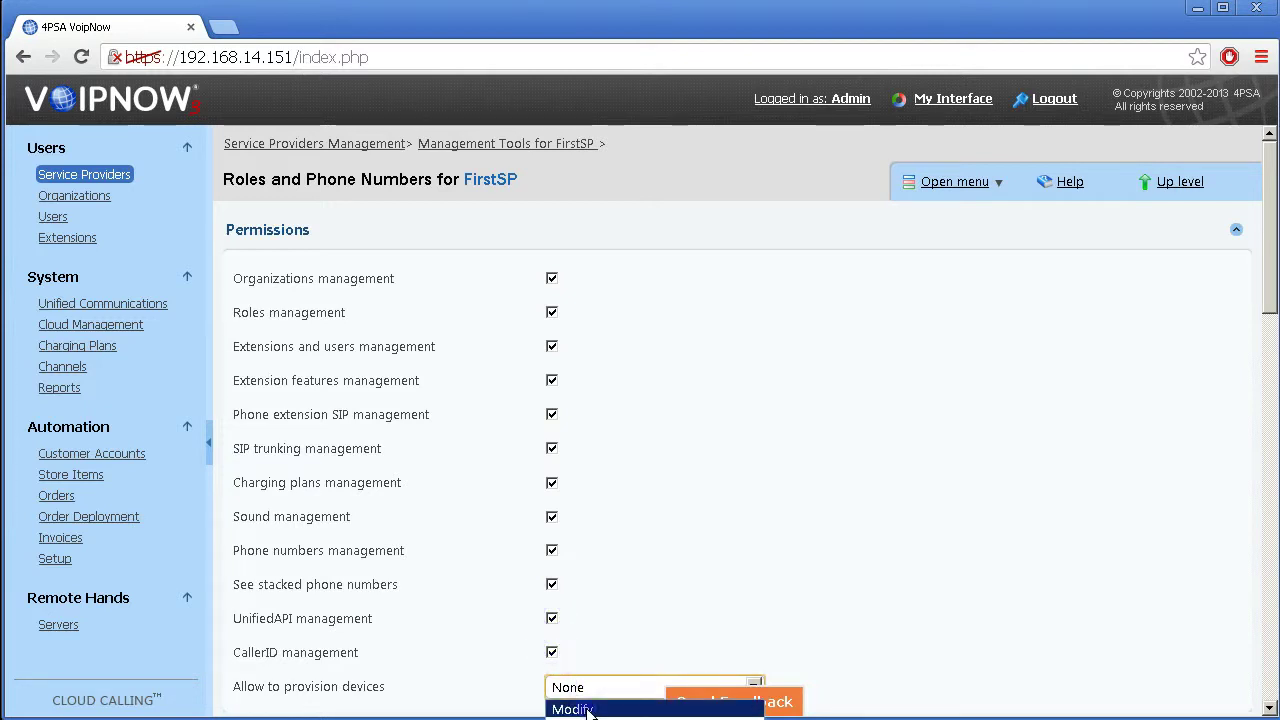
pyautogui.click(570, 711)
pyautogui.scroll(-3, 808, 458)
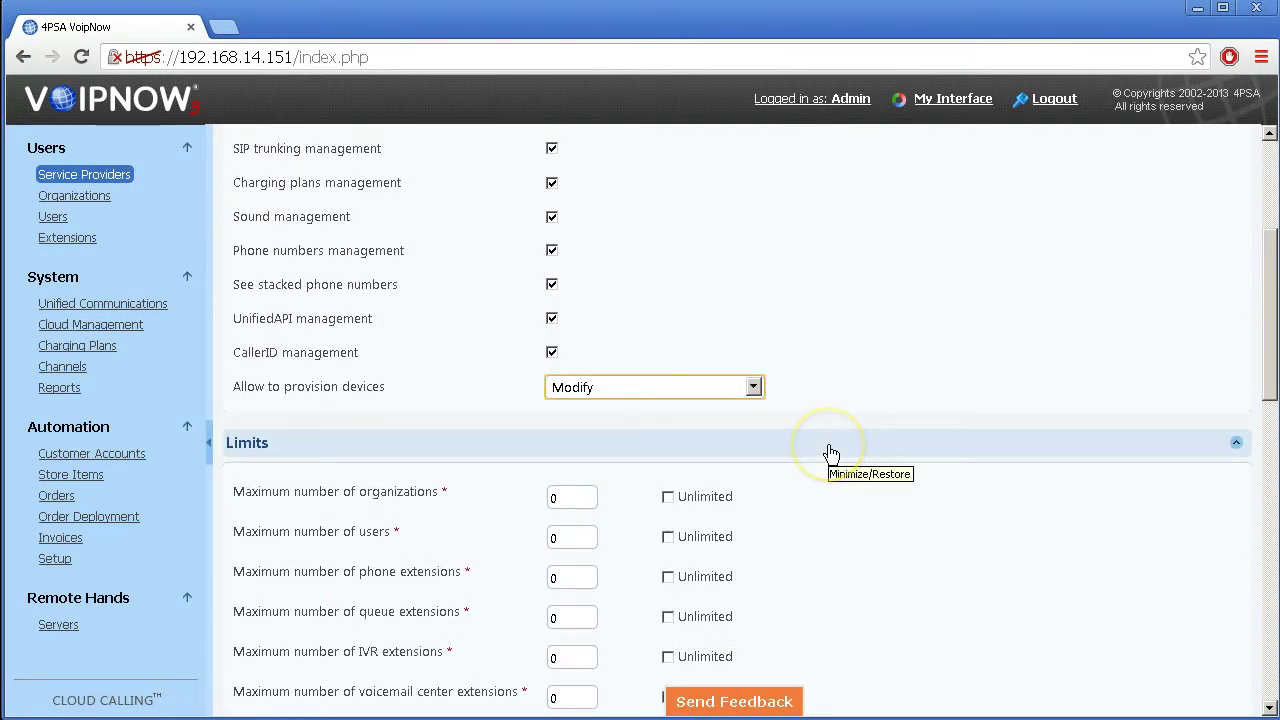
pyautogui.click(830, 430)
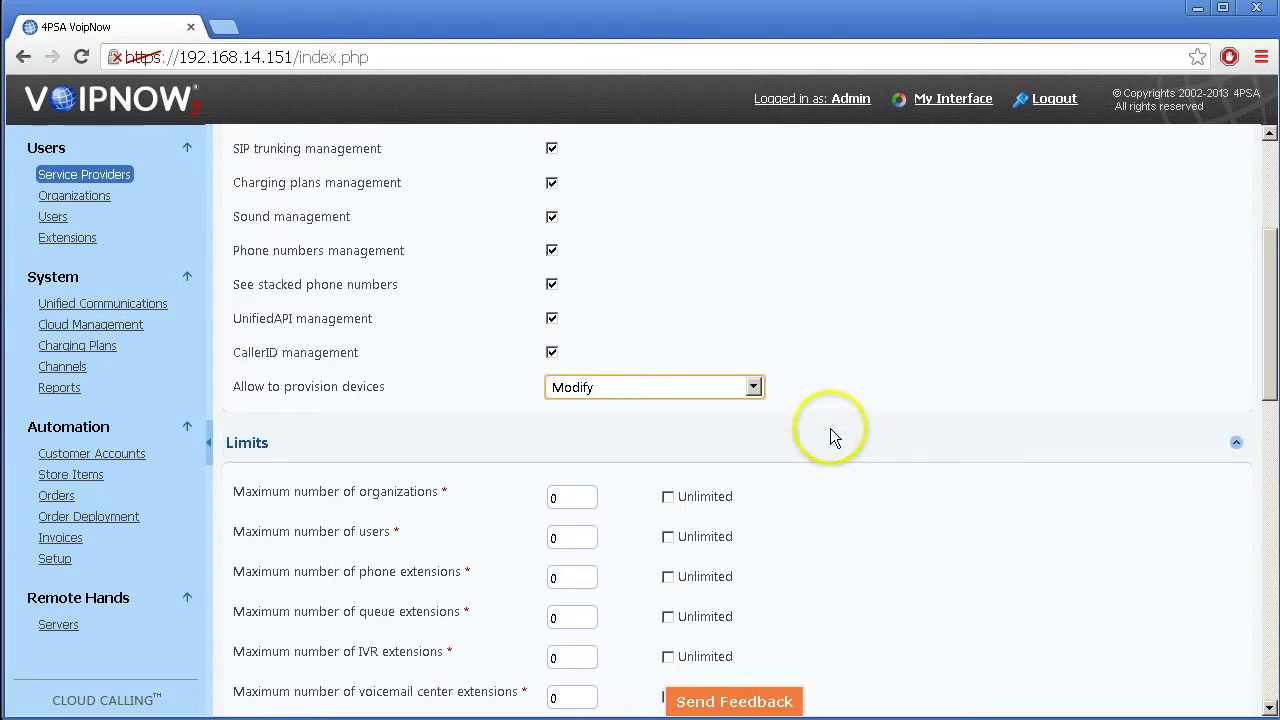
pyautogui.scroll(2, 830, 430)
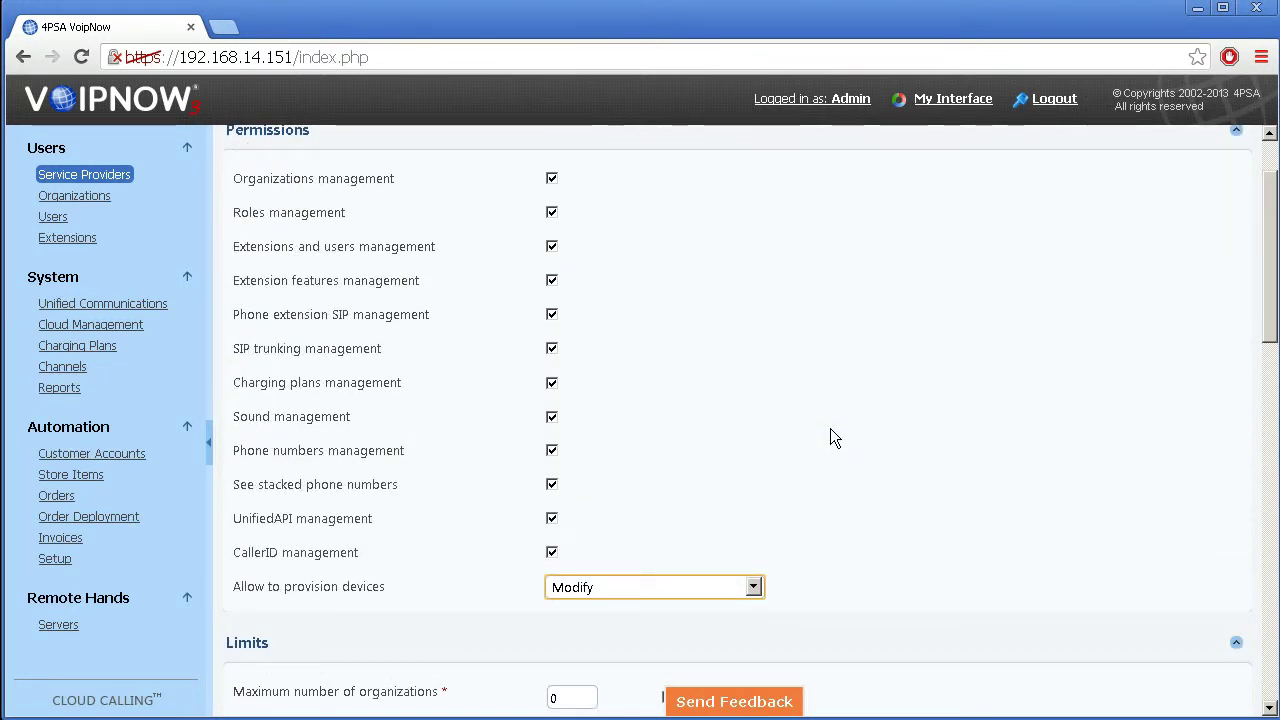
pyautogui.scroll(-3, 830, 430)
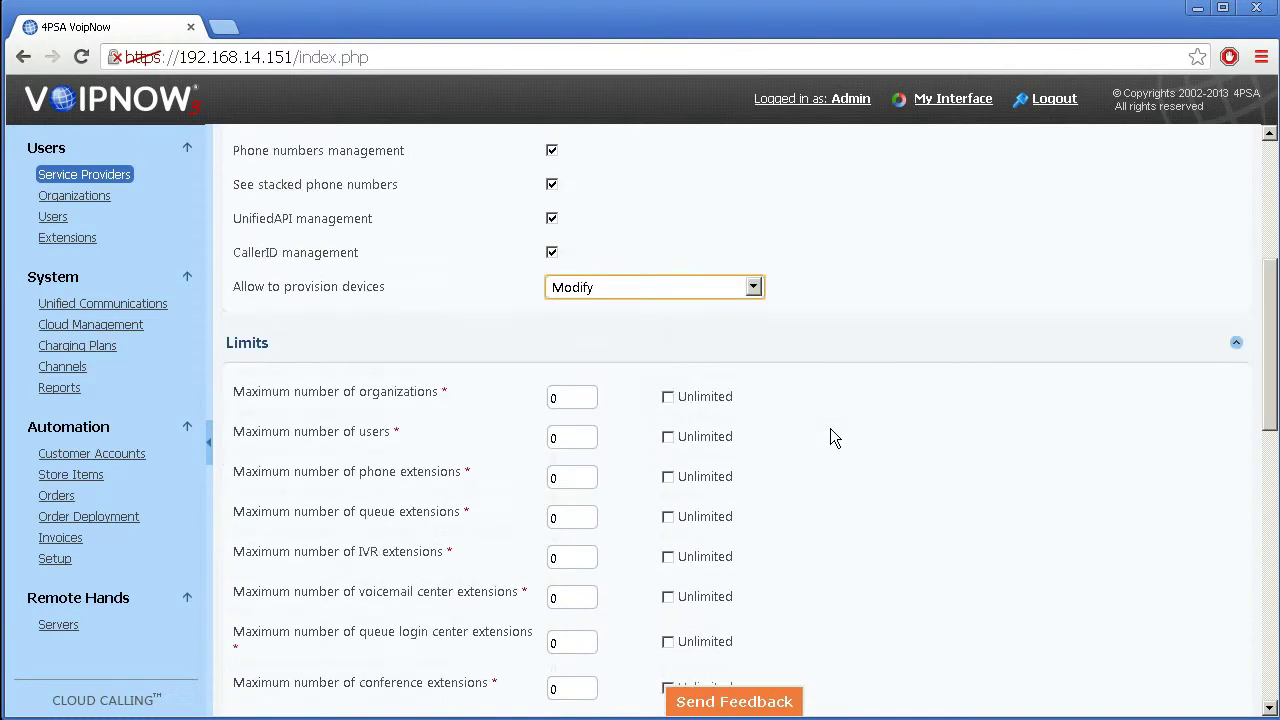
pyautogui.scroll(-2, 830, 438)
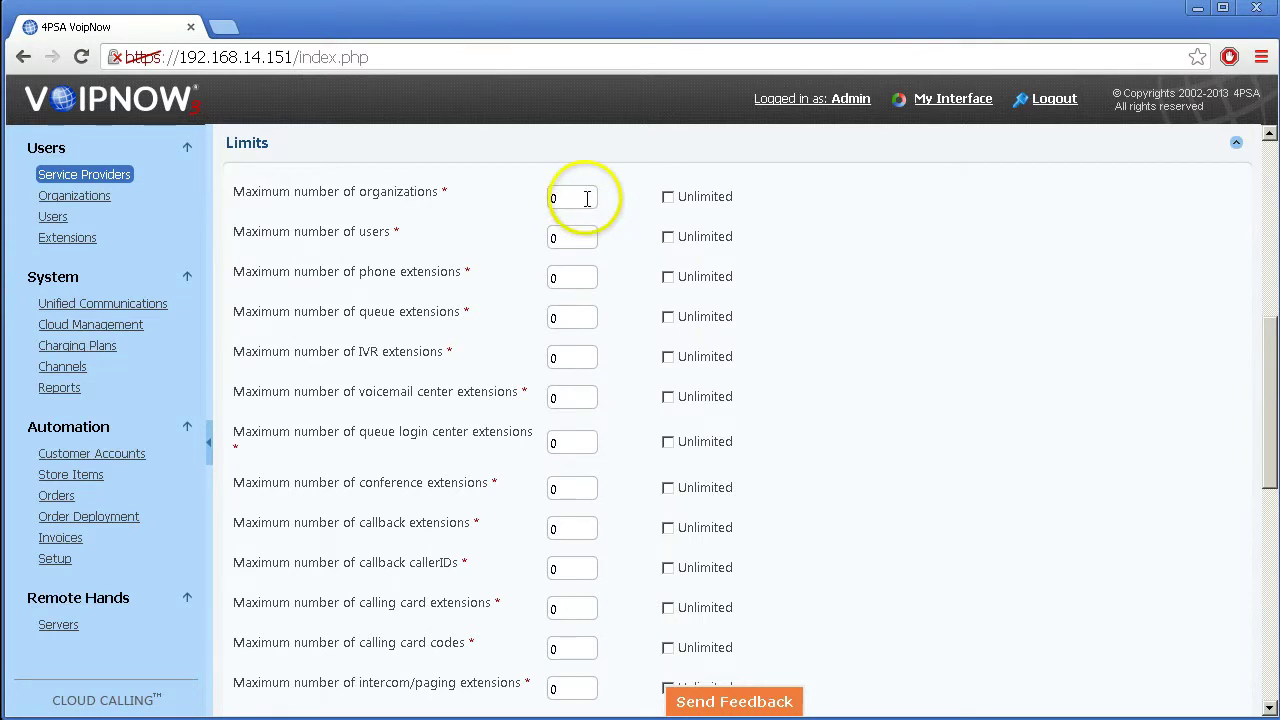
# Set the organizations limit to 10 and the users, phone and queue extensions limits to 100.
pyautogui.moveTo(588, 198); pyautogui.dragTo(540, 199)
pyautogui.write('10')
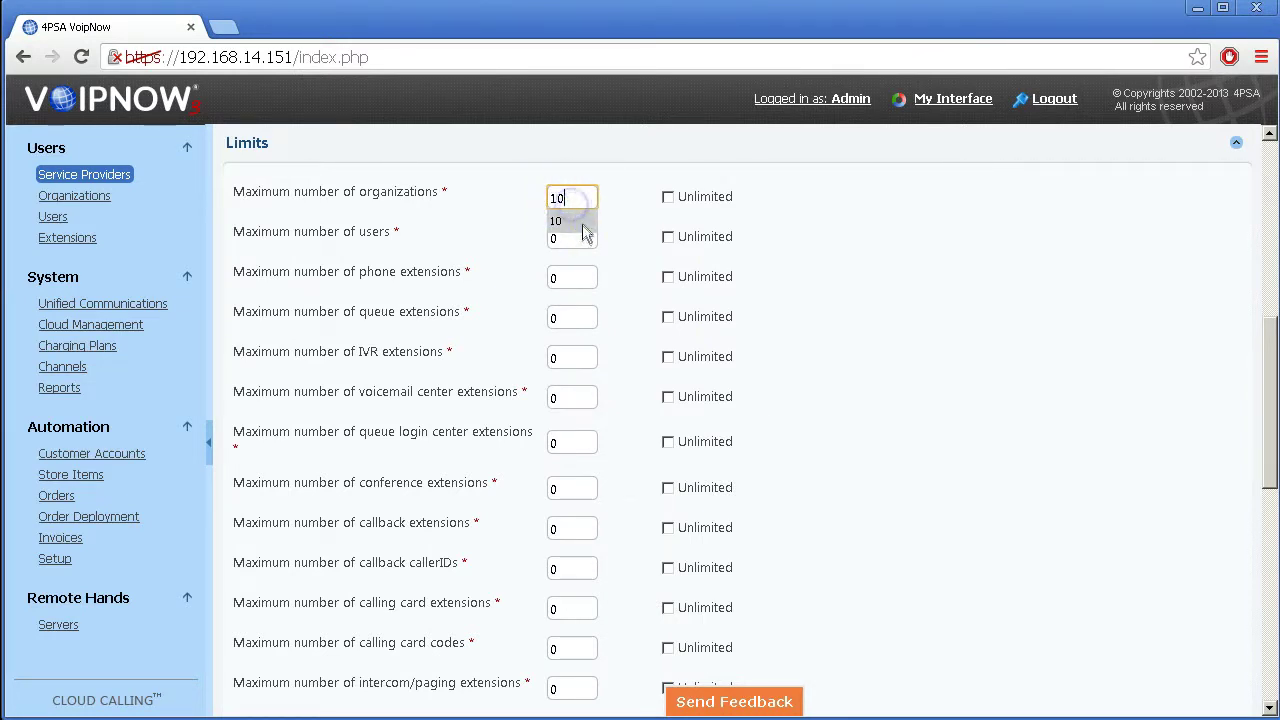
pyautogui.moveTo(586, 234); pyautogui.dragTo(517, 243)
pyautogui.write('100')
pyautogui.moveTo(590, 280); pyautogui.dragTo(543, 278)
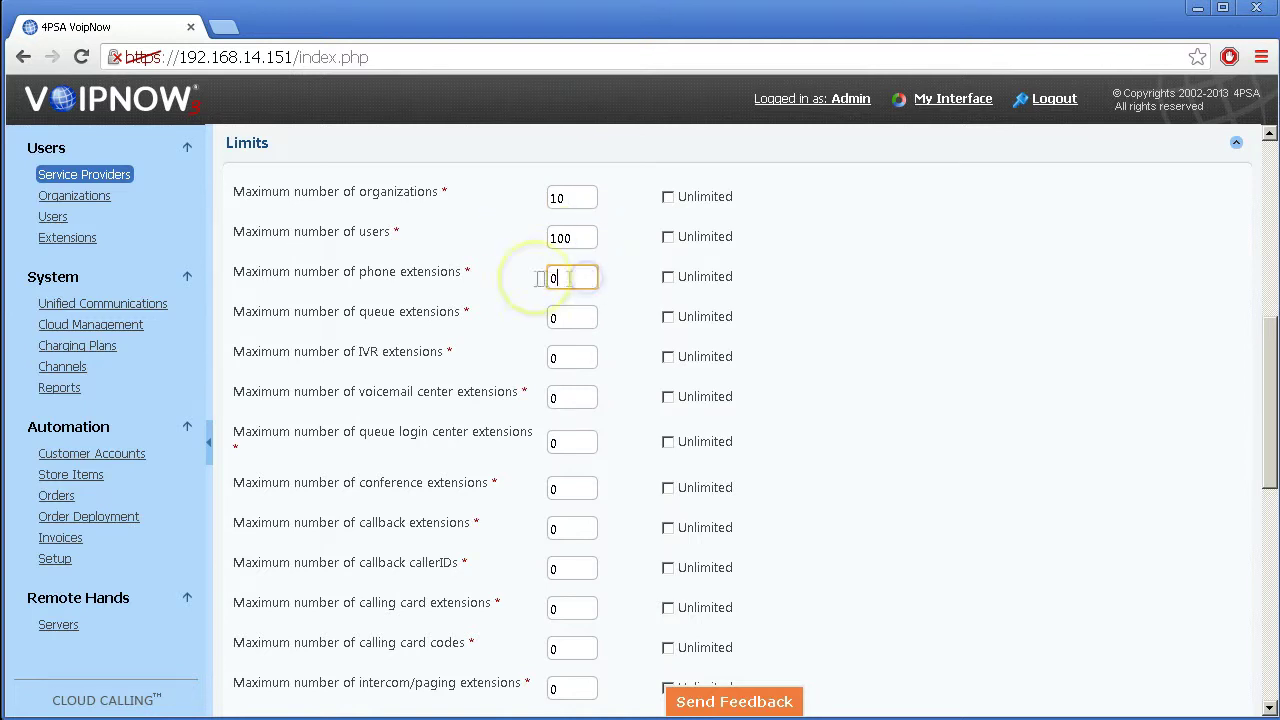
pyautogui.write('100')
pyautogui.press('Tab')
pyautogui.write('100')
pyautogui.press('Tab')
pyautogui.write('100')
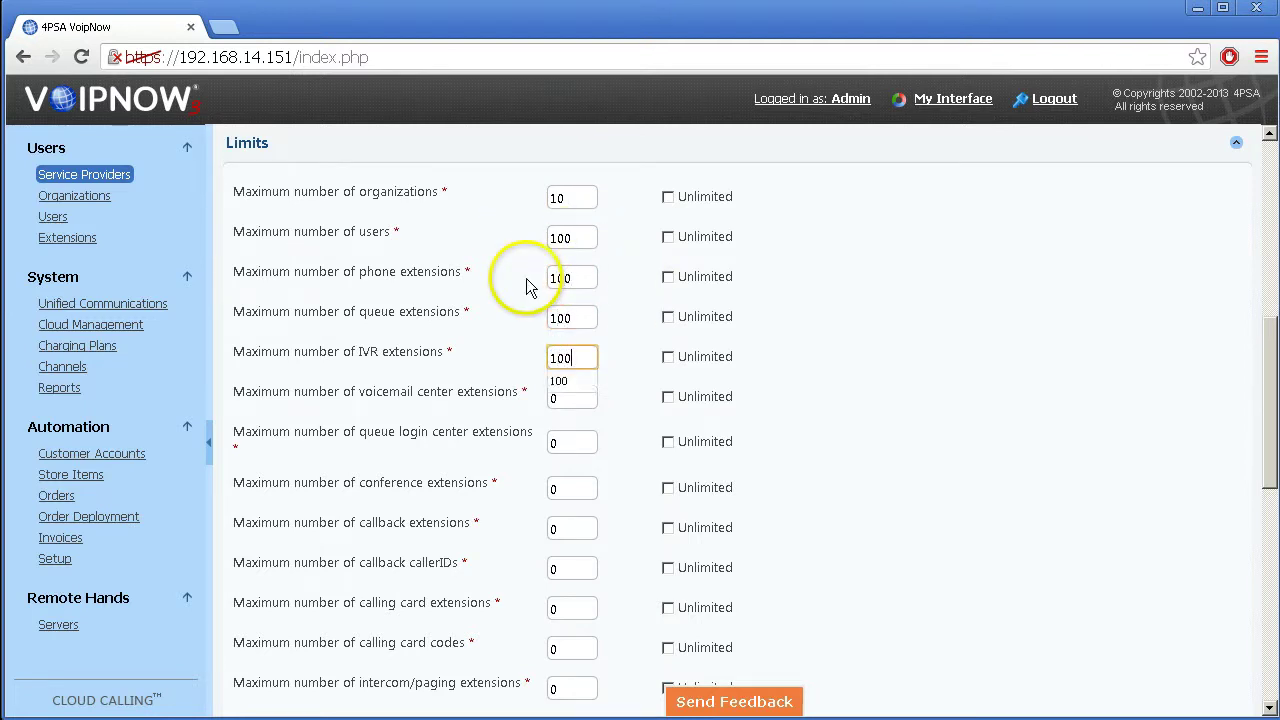
# Set the IVR, callback callerIDs, intercom/paging and remaining extension limits to 100 each.
pyautogui.press('Tab')
pyautogui.press('Tab')
pyautogui.write('100')
pyautogui.press('Tab')
pyautogui.press('Tab')
pyautogui.write('100')
pyautogui.press('Tab')
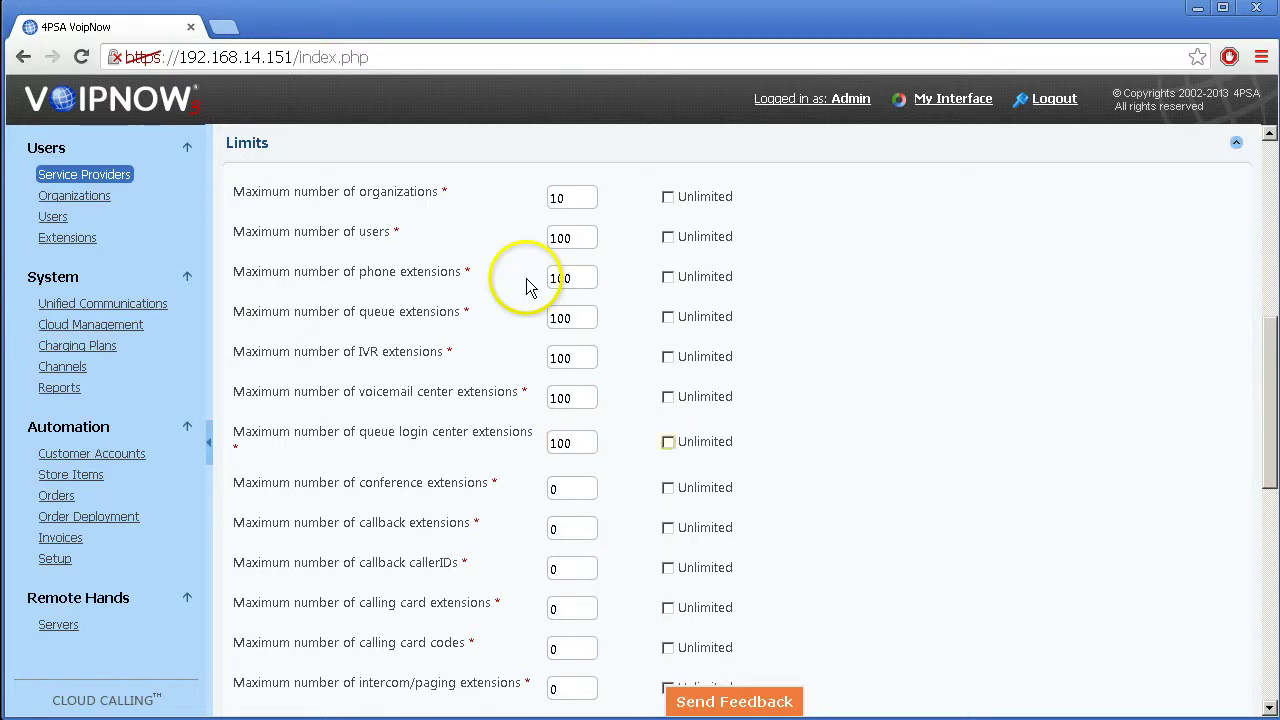
pyautogui.press('Tab')
pyautogui.write('100')
pyautogui.press('Tab')
pyautogui.press('Tab')
pyautogui.write('100')
pyautogui.press('Tab')
pyautogui.press('Tab')
pyautogui.write('100')
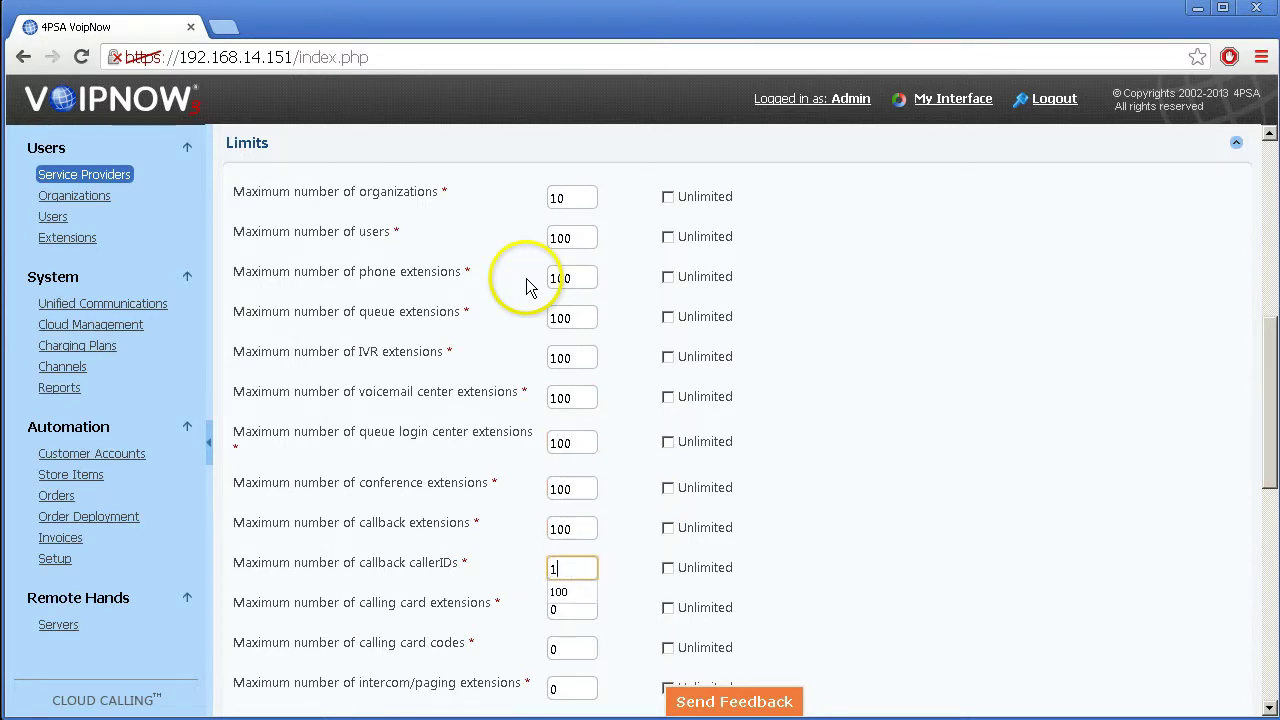
pyautogui.press('Tab')
pyautogui.press('Tab')
pyautogui.write('100')
pyautogui.press('Tab')
pyautogui.press('Tab')
pyautogui.write('100')
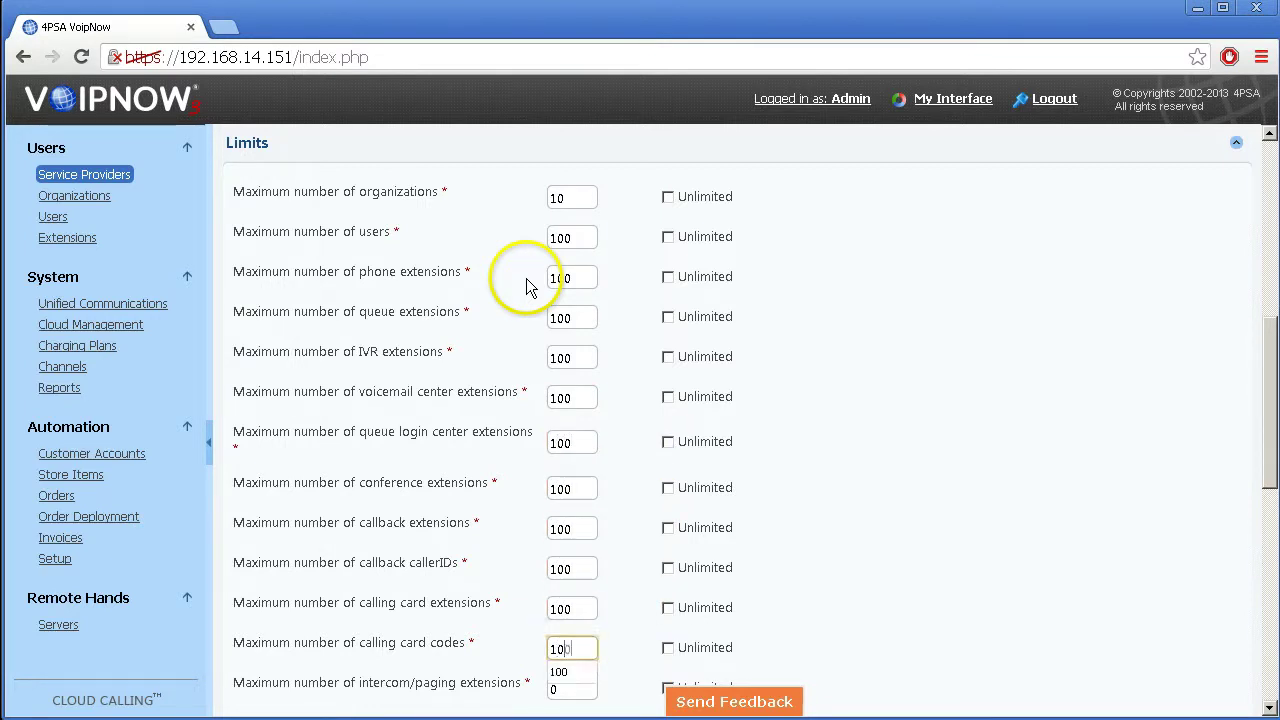
pyautogui.press('Tab')
pyautogui.press('Tab')
pyautogui.write('100')
# Set public and internal concurrent calls to 1001, and queue members and mailboxes to 100.
pyautogui.scroll(-2, 958, 260)
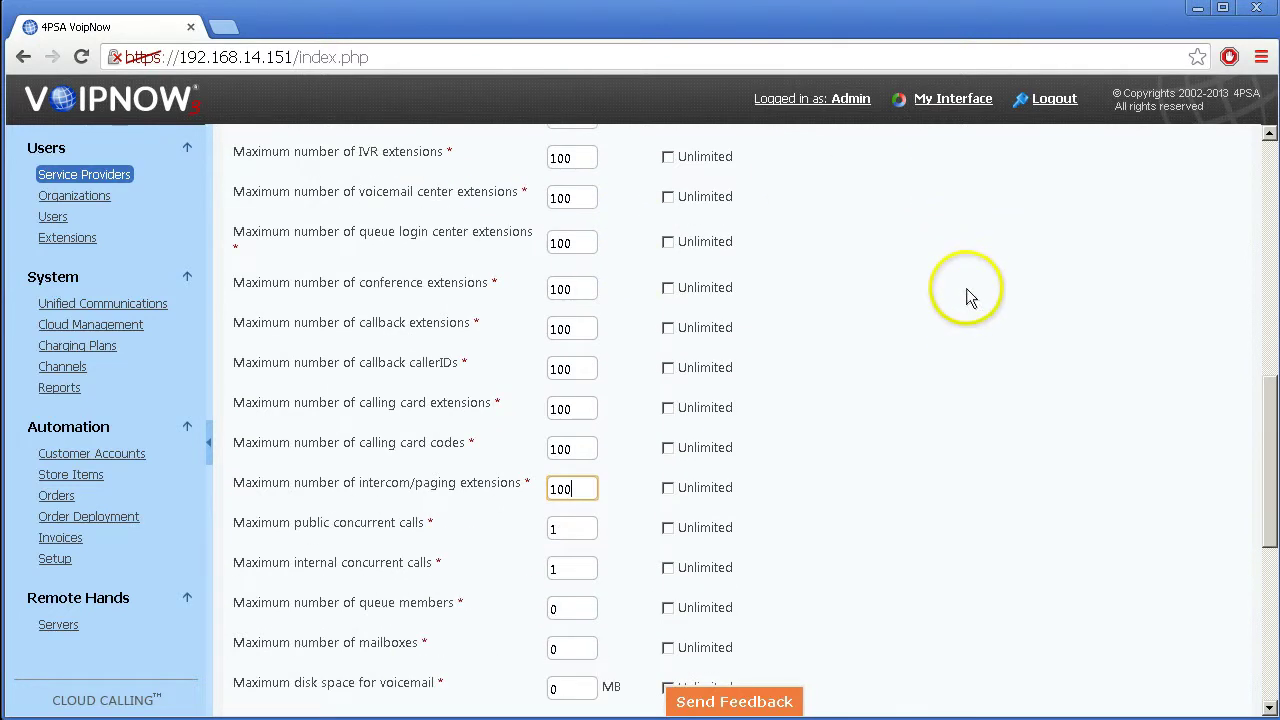
pyautogui.scroll(-1, 969, 298)
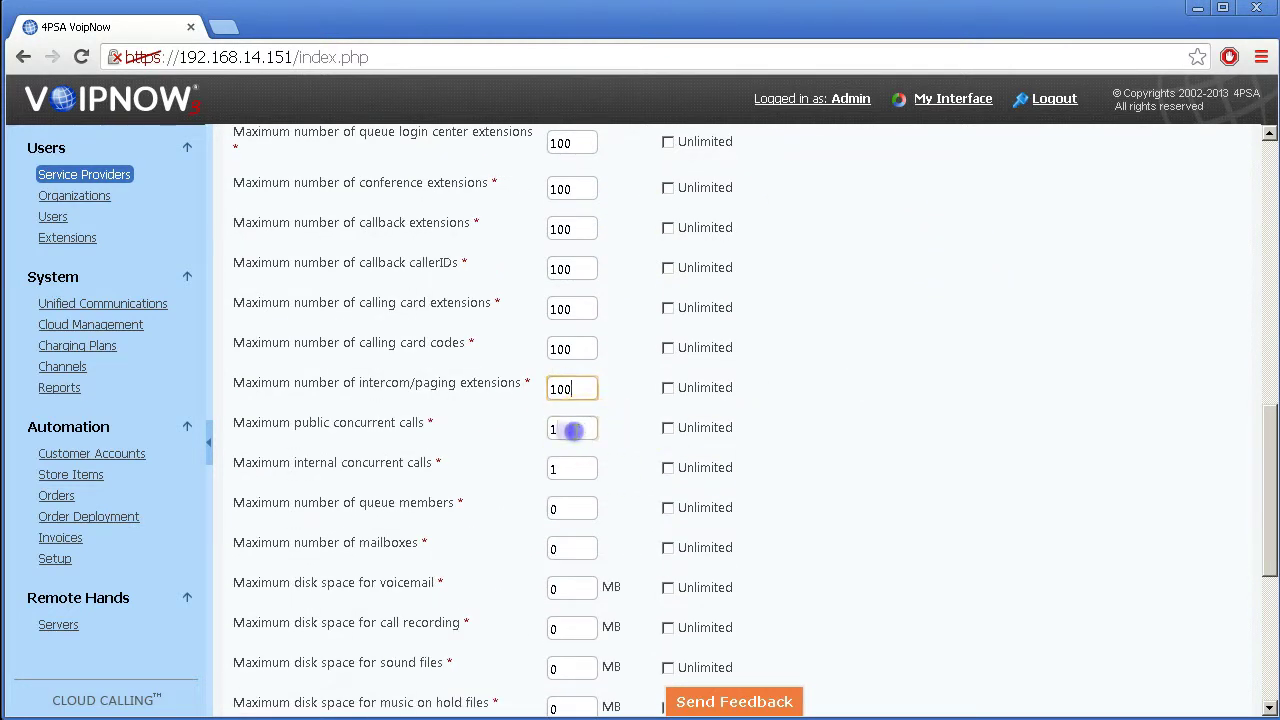
pyautogui.moveTo(571, 428); pyautogui.dragTo(540, 430)
pyautogui.write('100')
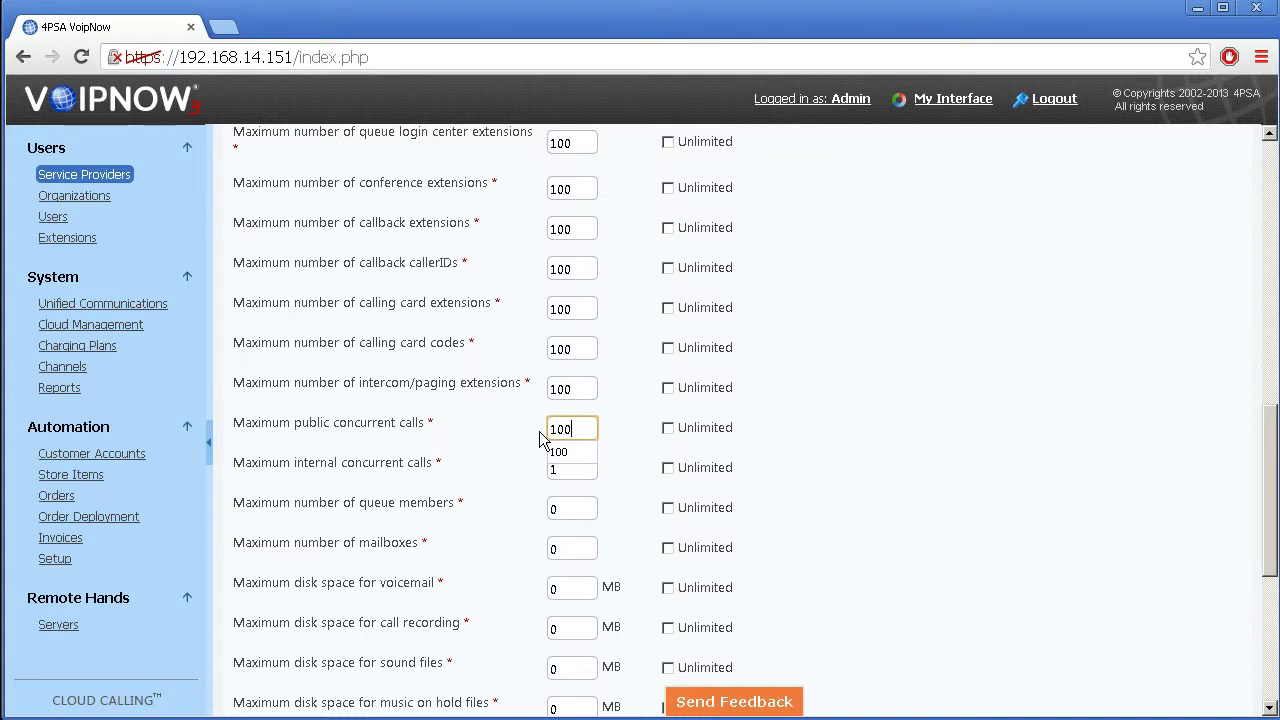
pyautogui.write('1')
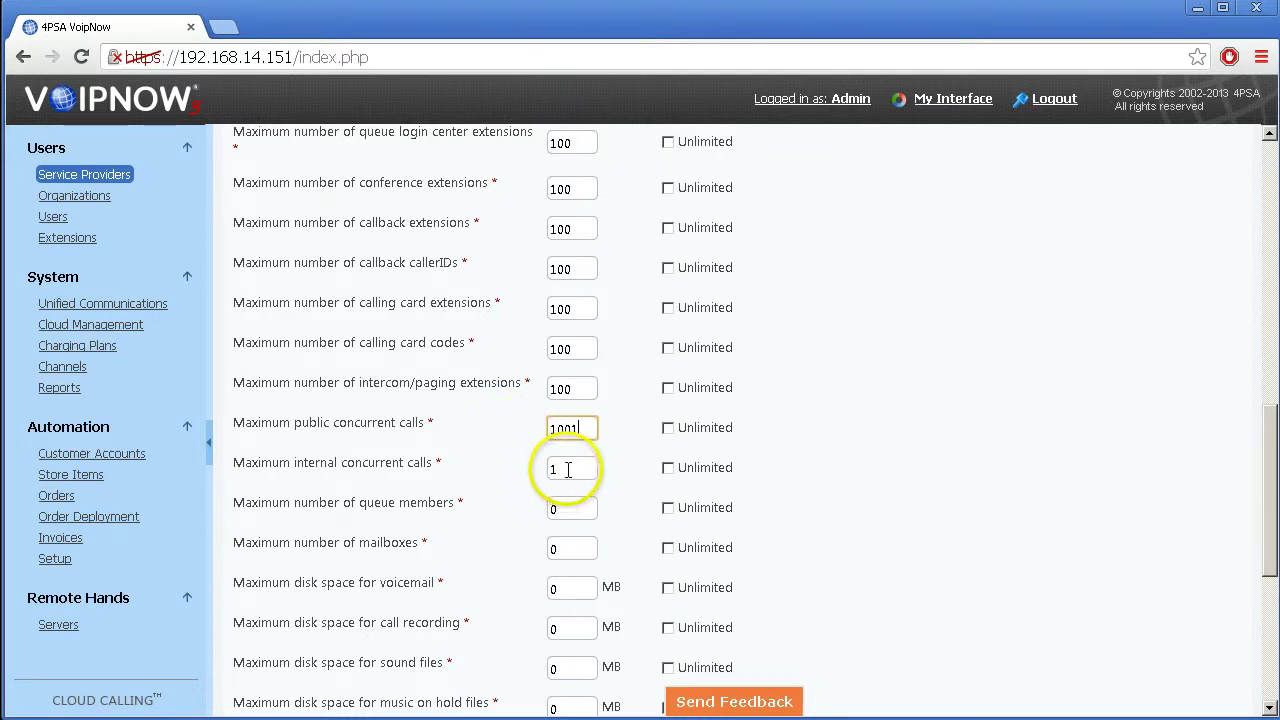
pyautogui.click(568, 470)
pyautogui.write('001')
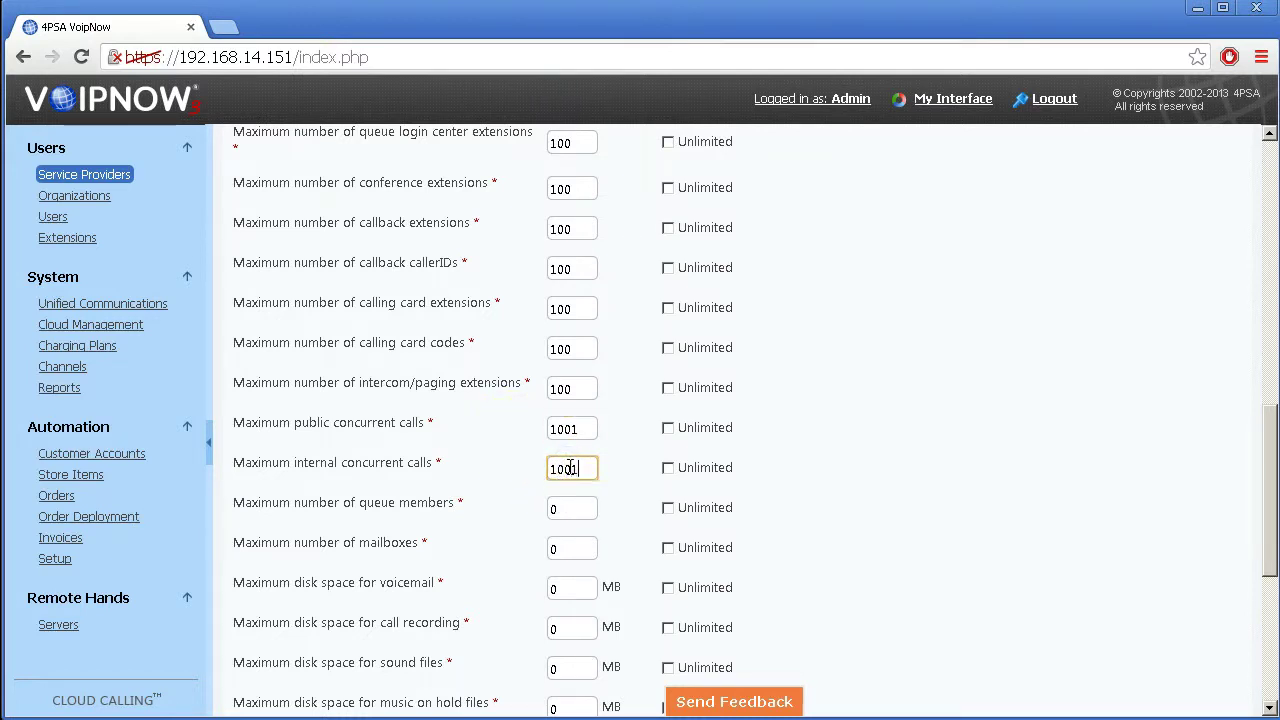
pyautogui.doubleClick(570, 509)
pyautogui.write('100')
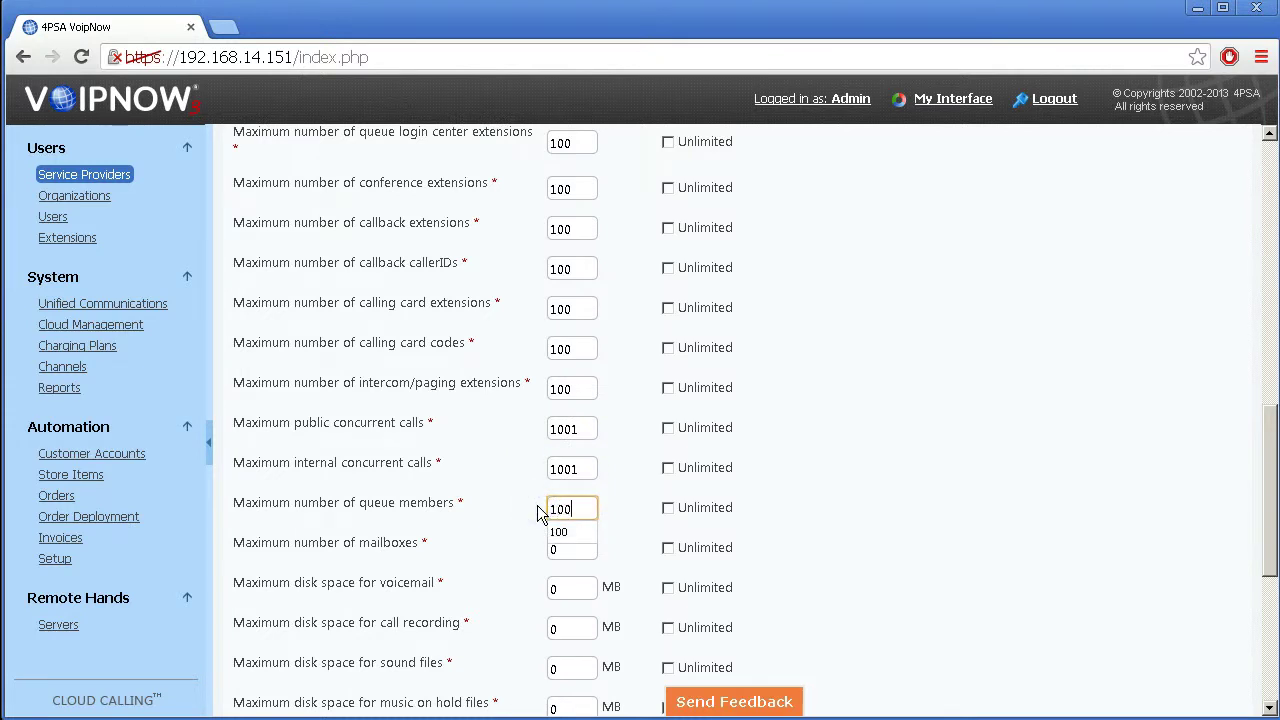
pyautogui.press('Tab')
pyautogui.press('Tab')
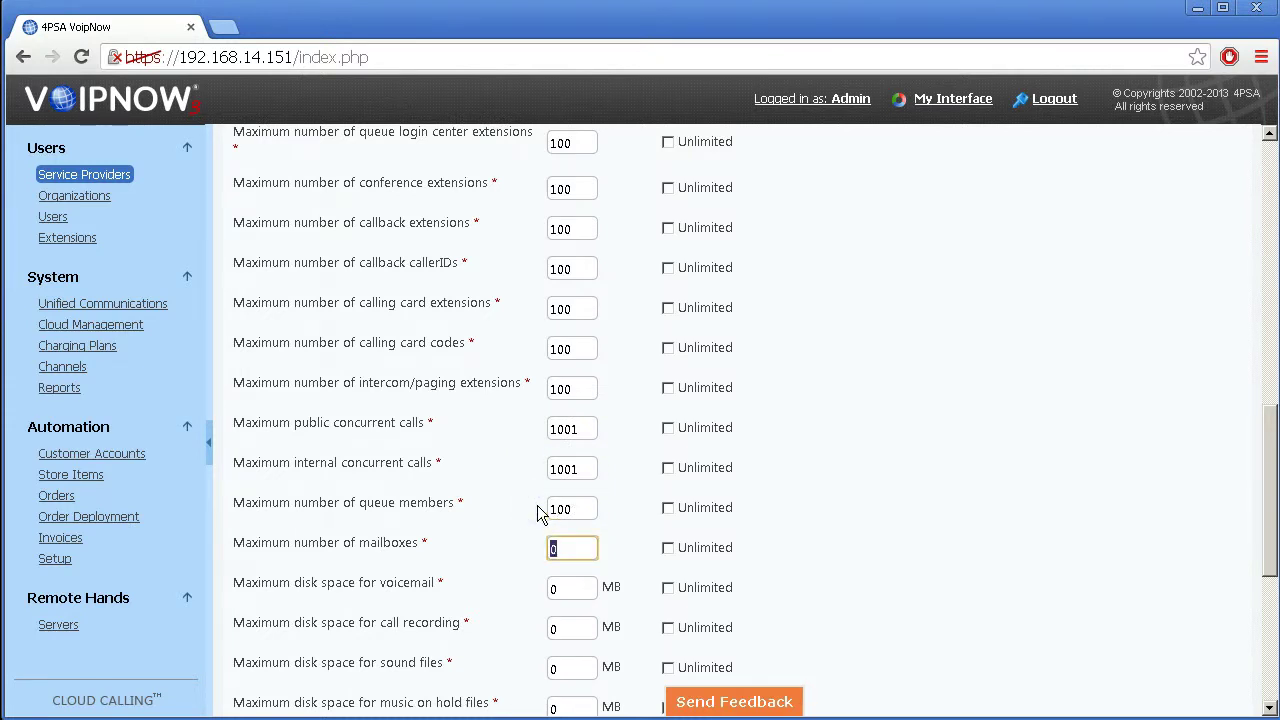
pyautogui.write('100')
pyautogui.press('Tab')
pyautogui.press('Tab')
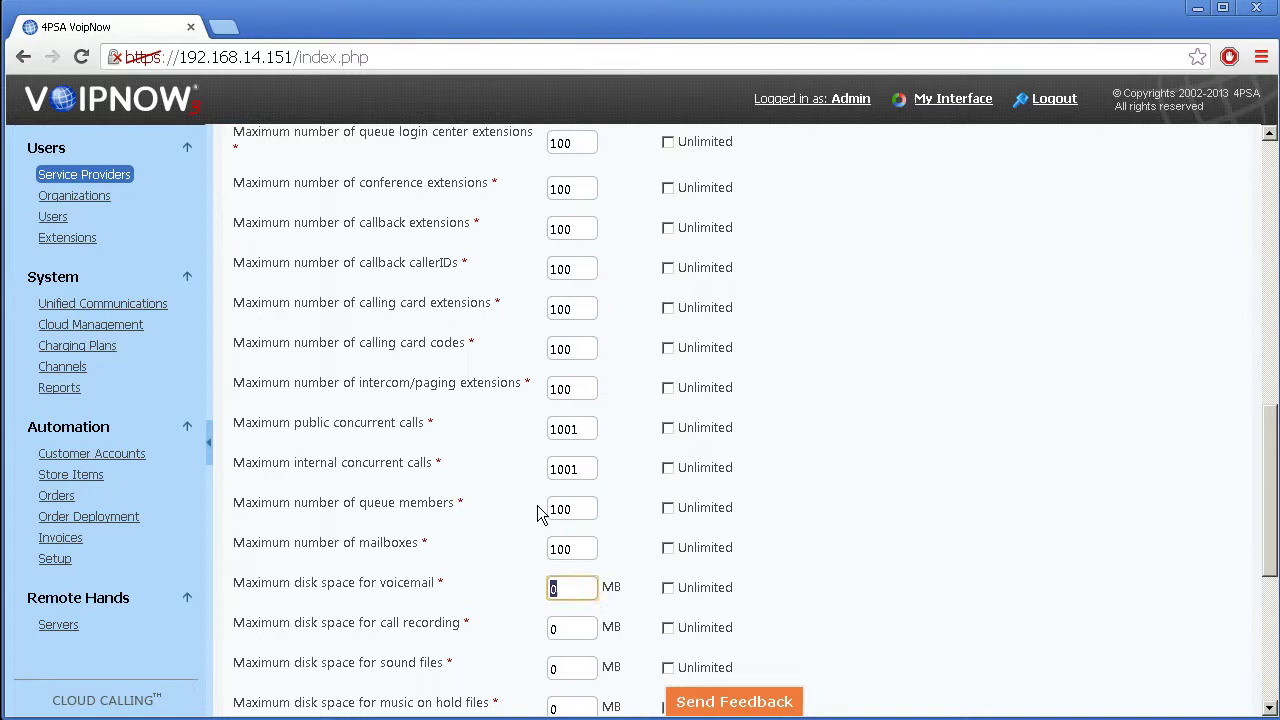
# Make voicemail, recording, sound, music on hold and fax disk space unlimited, and the account never expire.
pyautogui.click(667, 588)
pyautogui.scroll(-1, 673, 586)
pyautogui.click(668, 527)
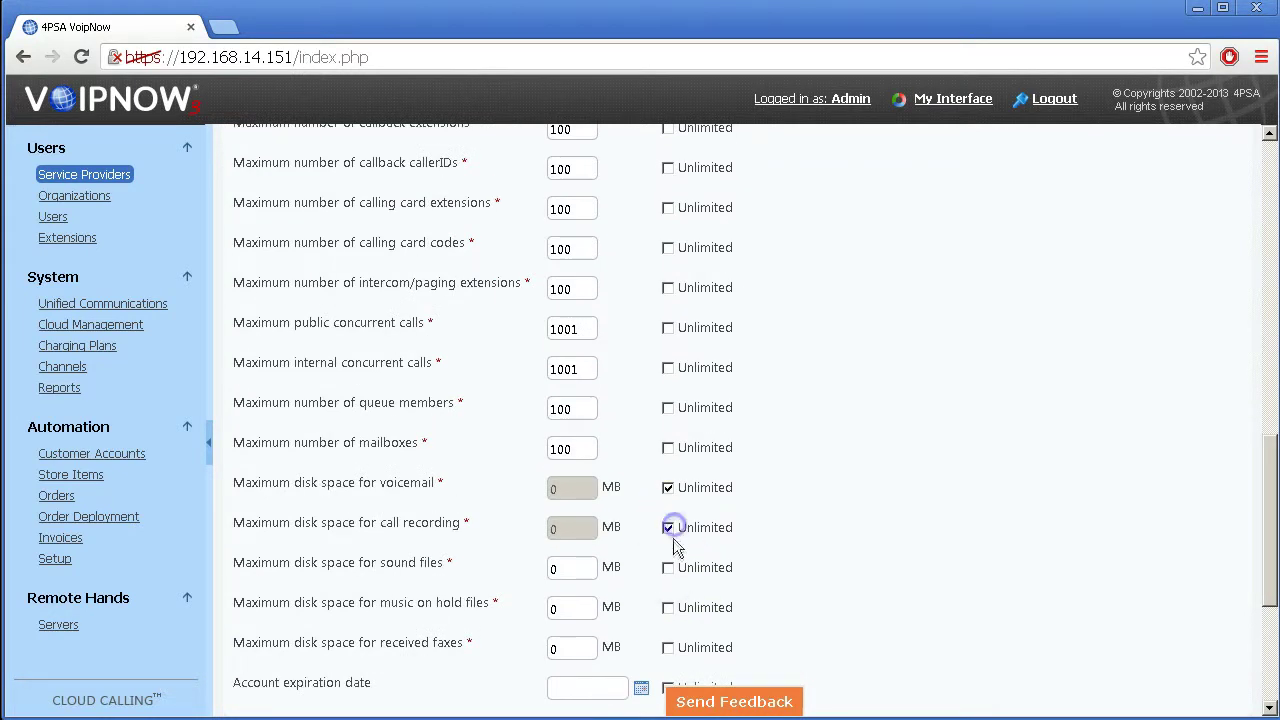
pyautogui.click(668, 567)
pyautogui.click(668, 607)
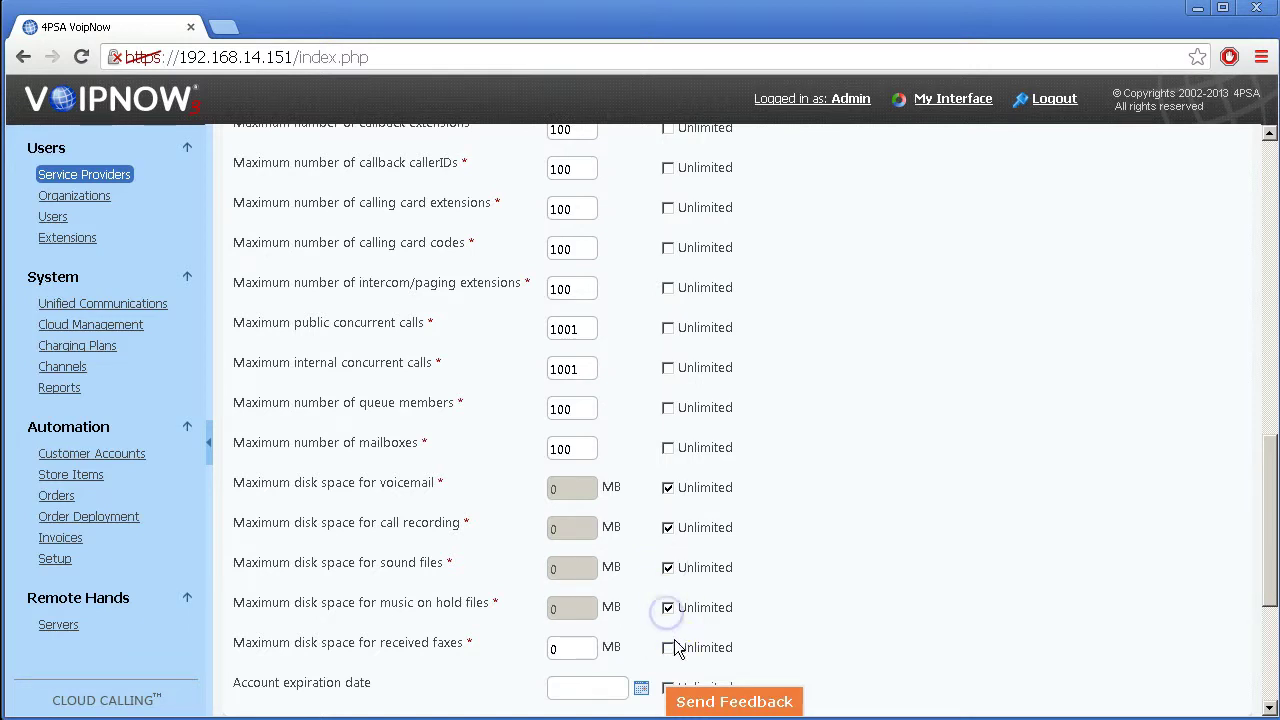
pyautogui.click(668, 647)
pyautogui.scroll(-2, 672, 641)
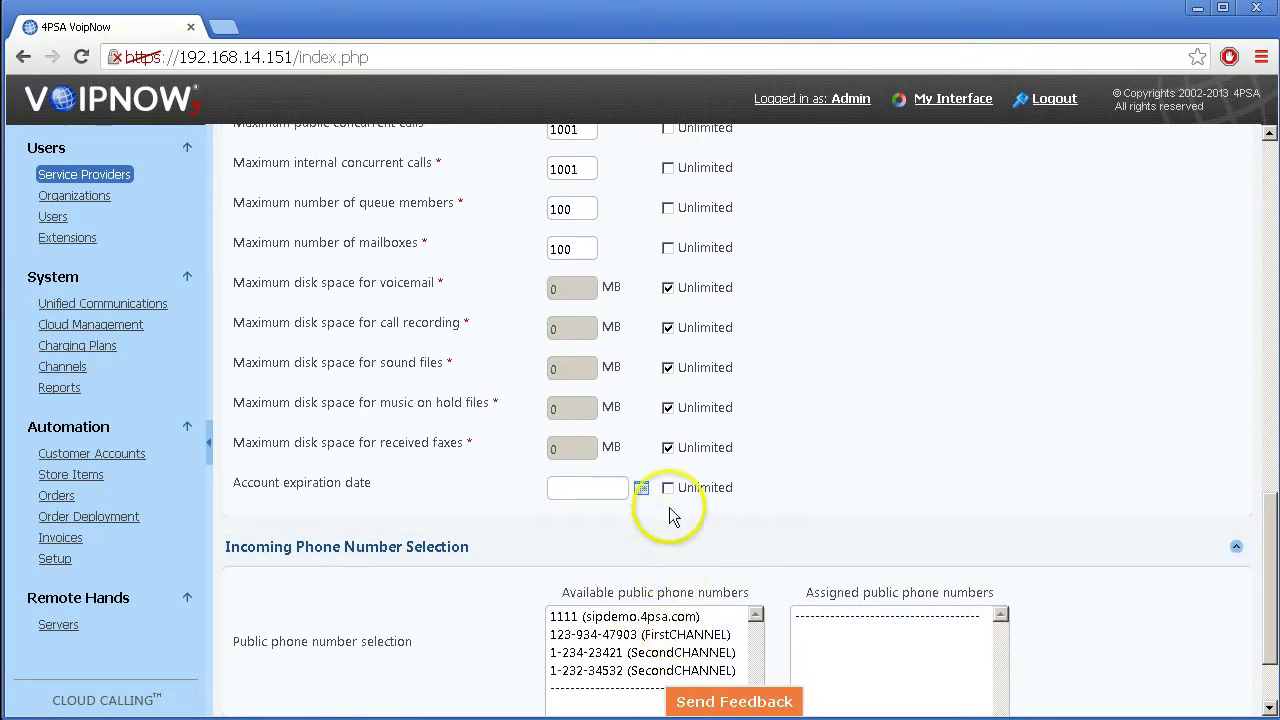
pyautogui.click(667, 488)
# Assign the FirstCHANNEL and two SecondCHANNEL public numbers, save FirstSP, and open its management tools.
pyautogui.doubleClick(668, 634)
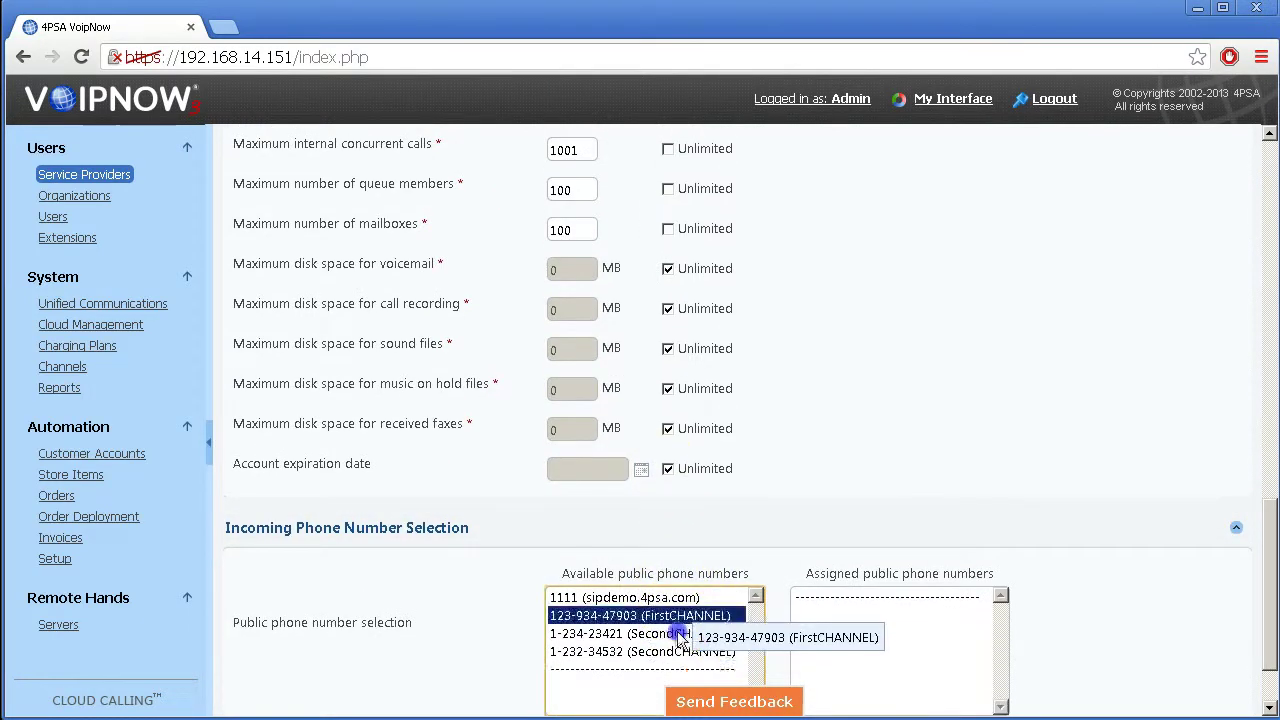
pyautogui.doubleClick(663, 615)
pyautogui.doubleClick(663, 615)
pyautogui.scroll(-1, 516, 609)
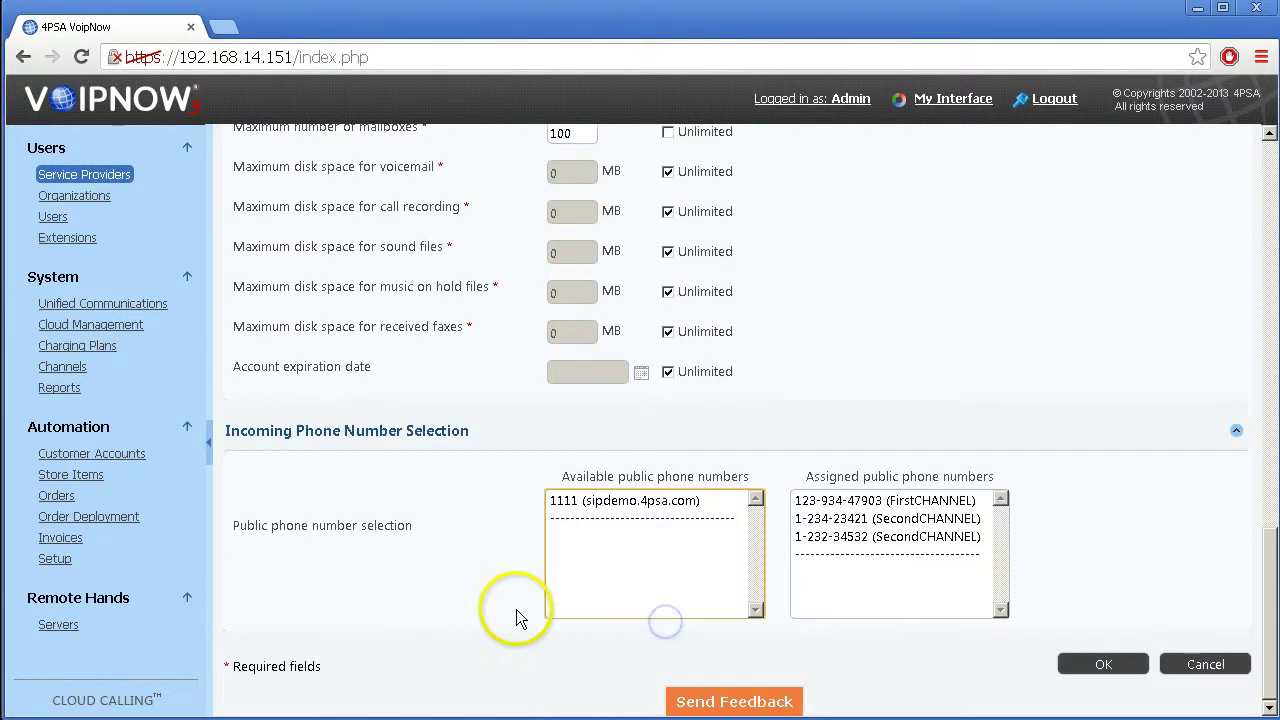
pyautogui.click(1080, 665)
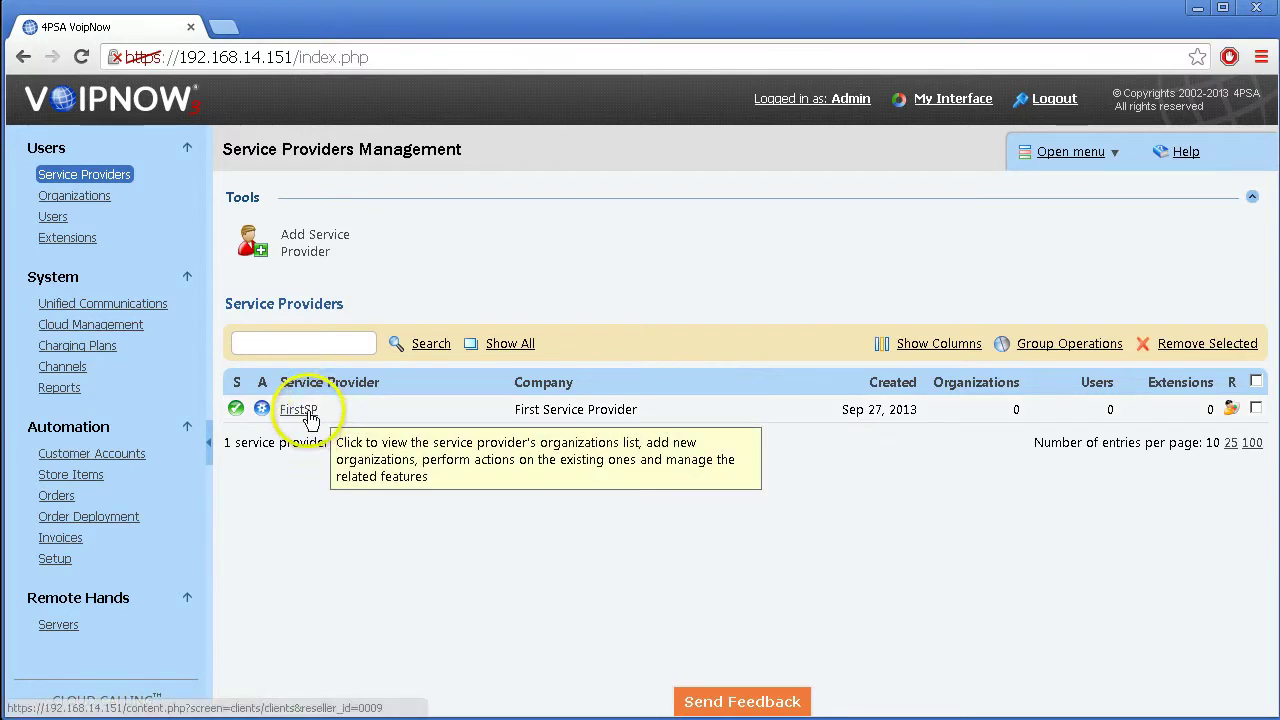
pyautogui.click(300, 410)
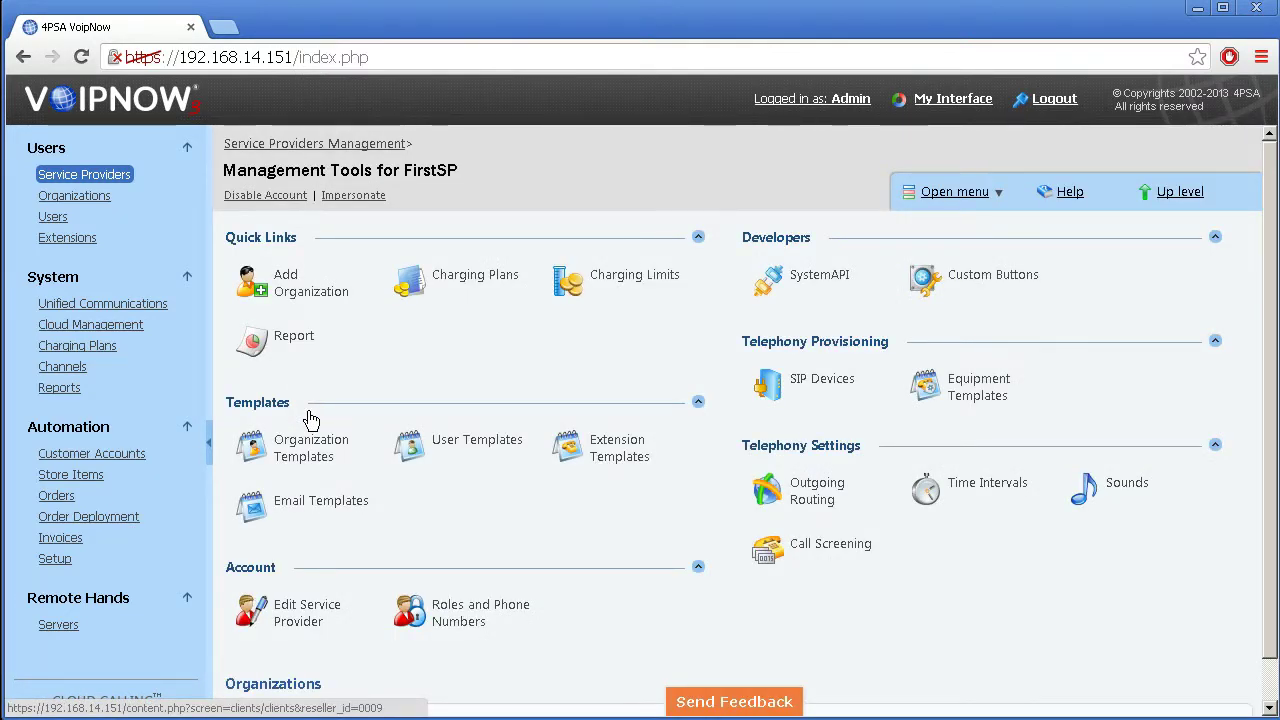
# Add a FirstSP charging plan named FirstProviderPlan that allows extended local calls.
pyautogui.click(462, 285)
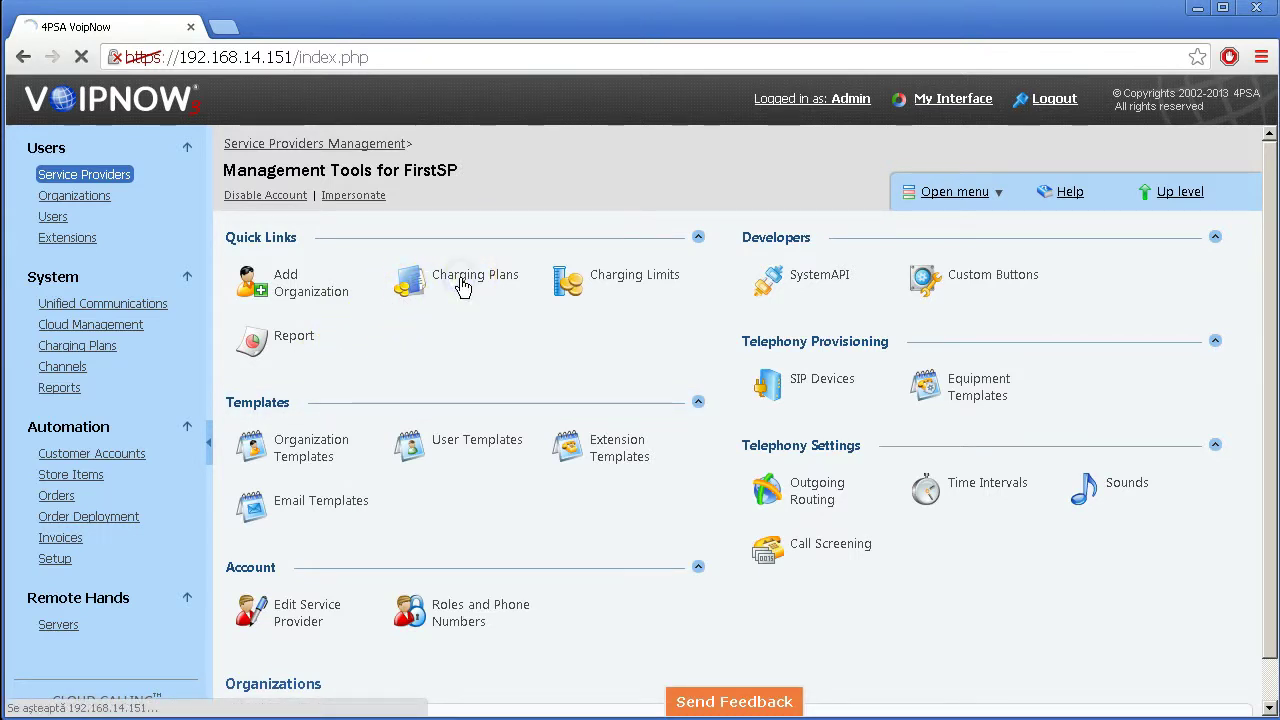
pyautogui.click(298, 285)
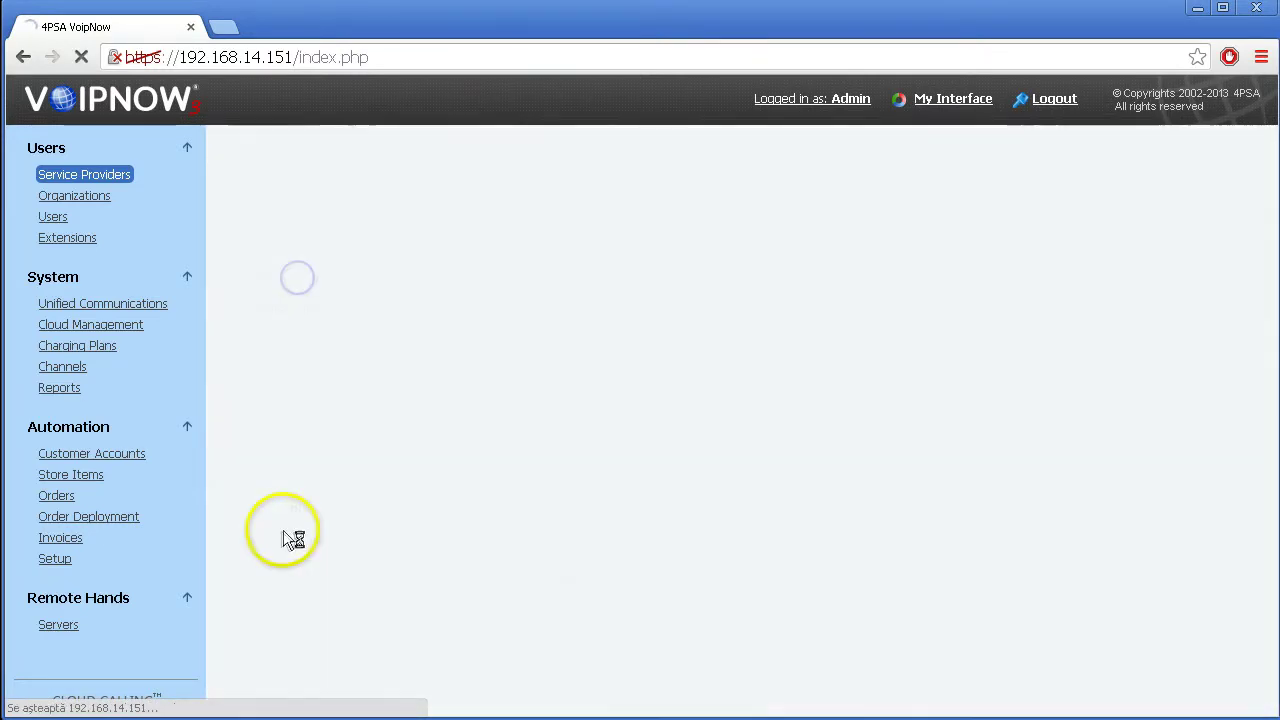
pyautogui.click(589, 279)
pyautogui.write('F')
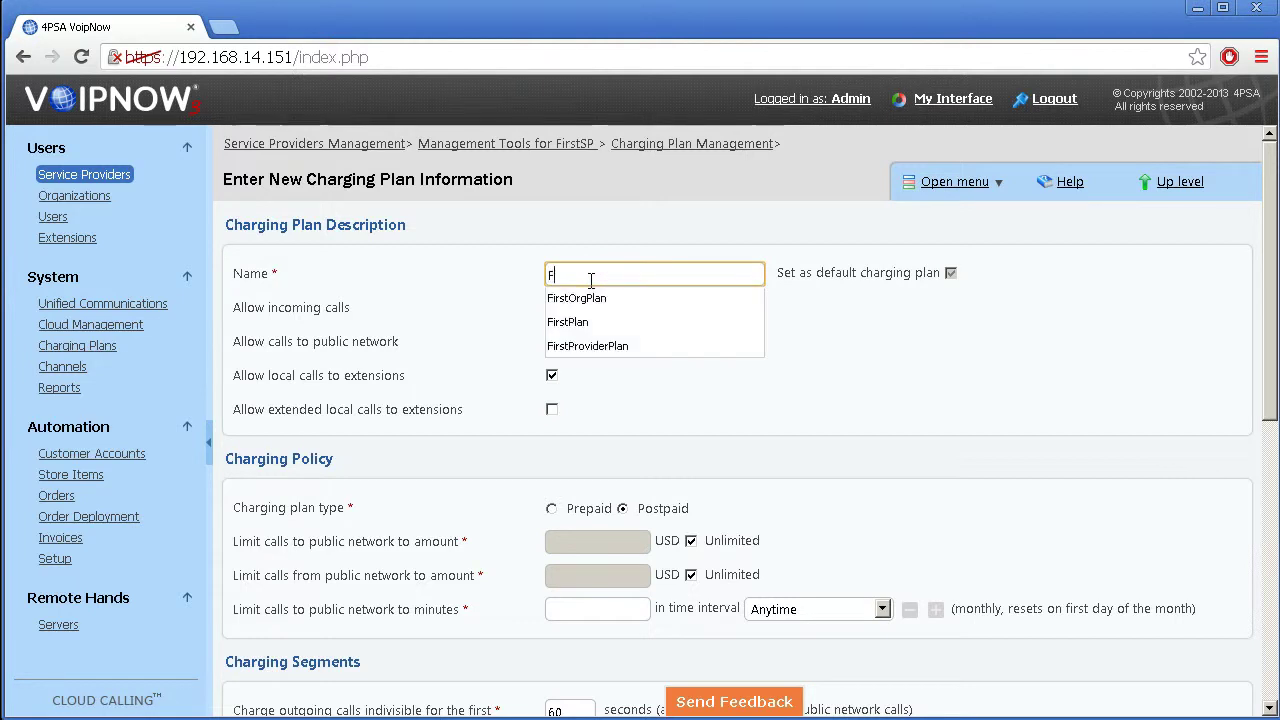
pyautogui.write('irst')
pyautogui.click(592, 346)
pyautogui.click(551, 409)
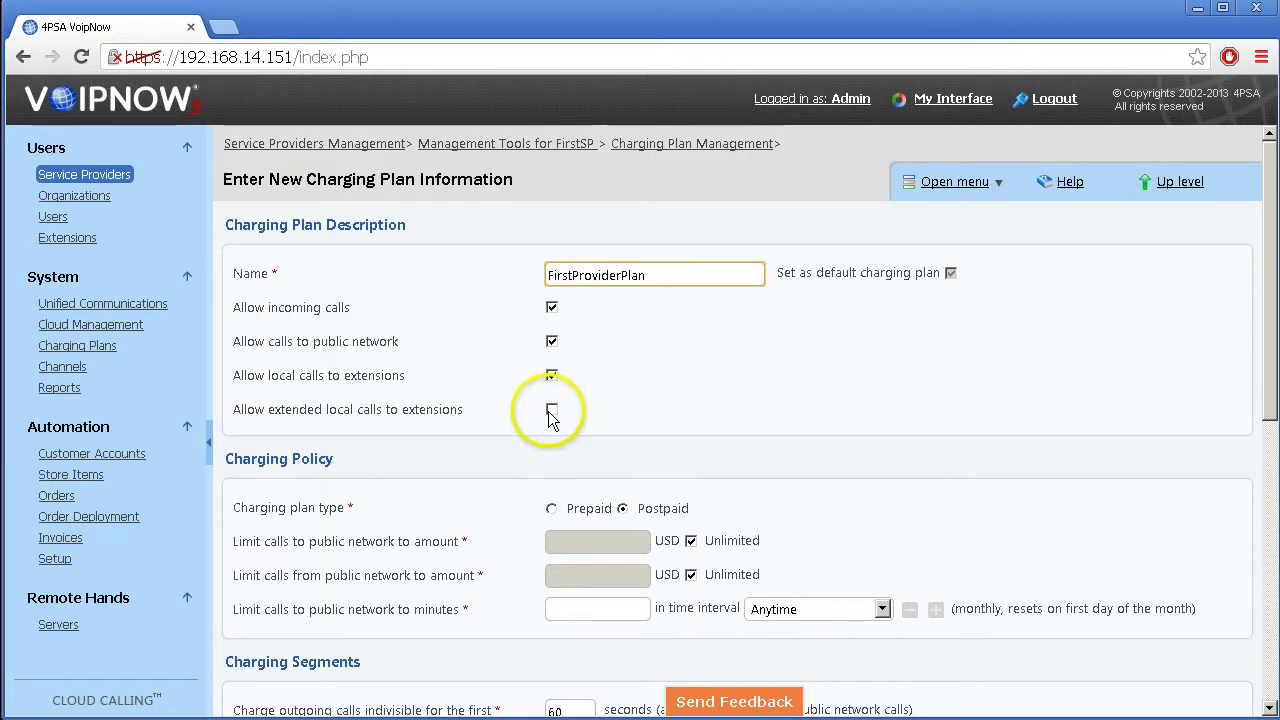
pyautogui.scroll(-2, 669, 564)
pyautogui.click(615, 411)
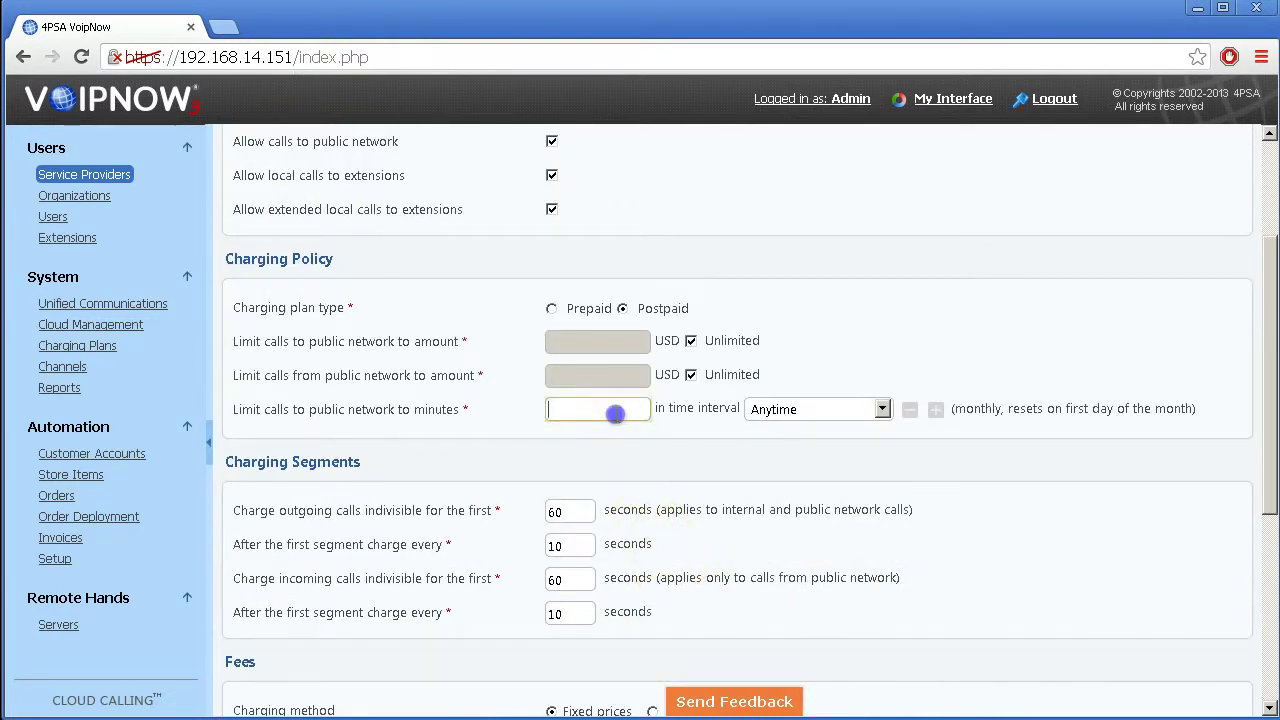
# Cap public-network calls at 9999 minutes and charge incoming calls 1.5× call cost plus 0 per second.
pyautogui.write('9999')
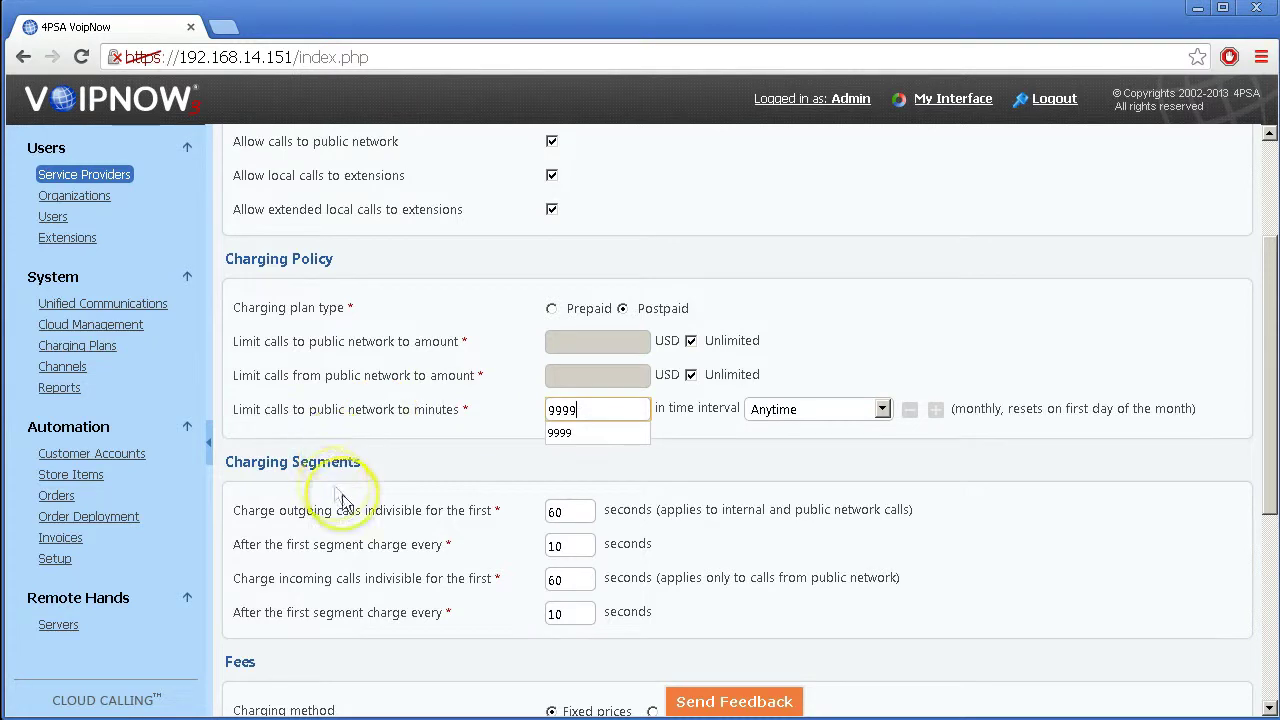
pyautogui.scroll(-4, 334, 503)
pyautogui.click(652, 320)
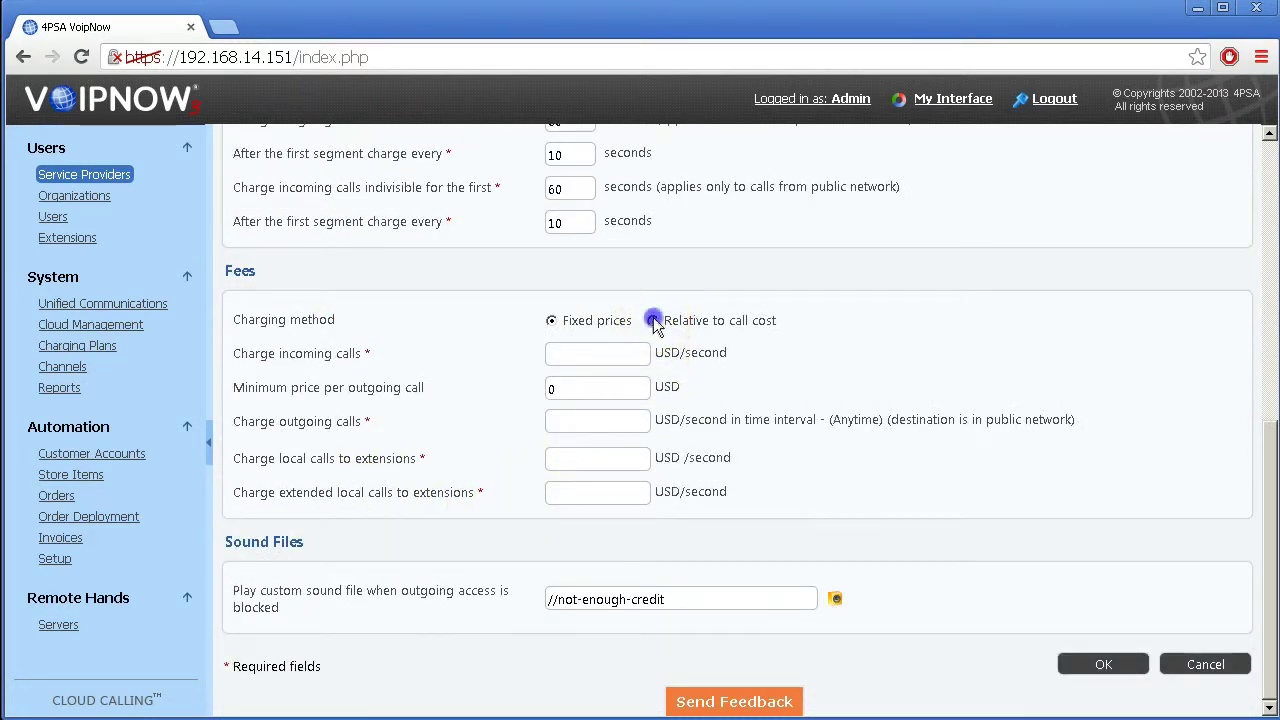
pyautogui.click(550, 357)
pyautogui.write('1')
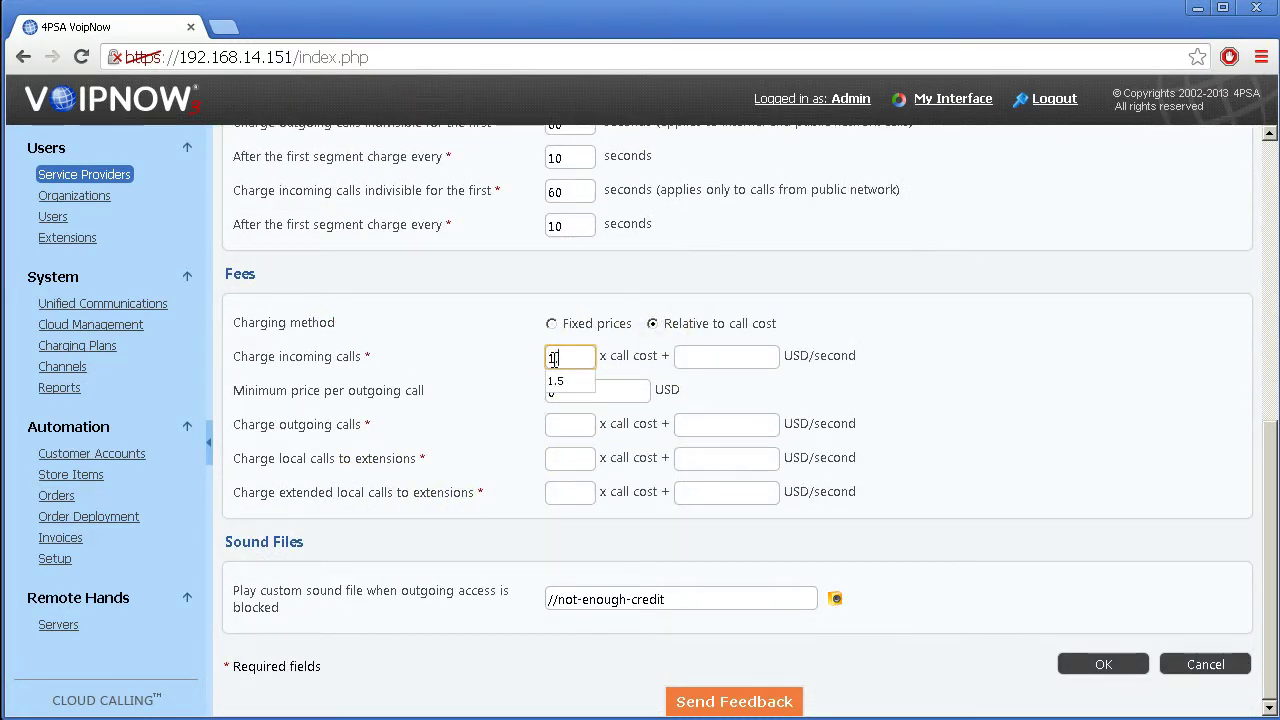
pyautogui.write('.5')
pyautogui.press('Tab')
pyautogui.write('0')
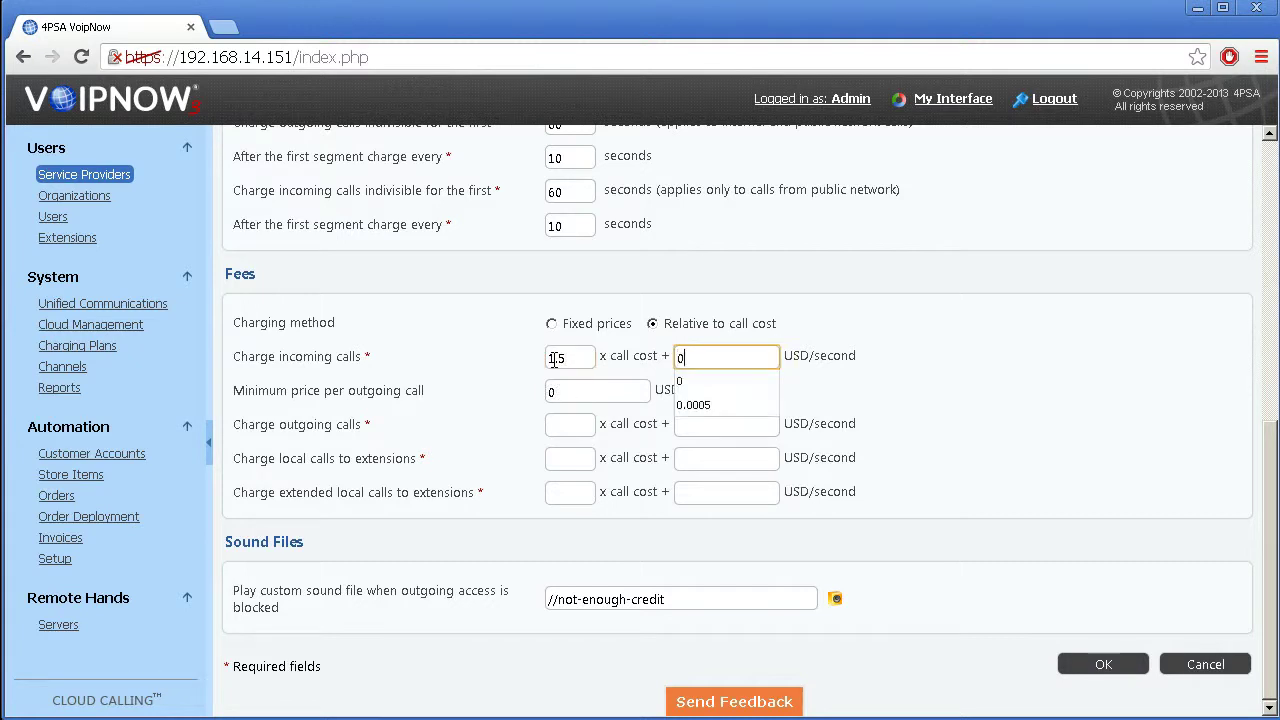
# Set the outgoing, local and extended extension call fees to 0 and save the plan.
pyautogui.press('Tab')
pyautogui.press('Tab')
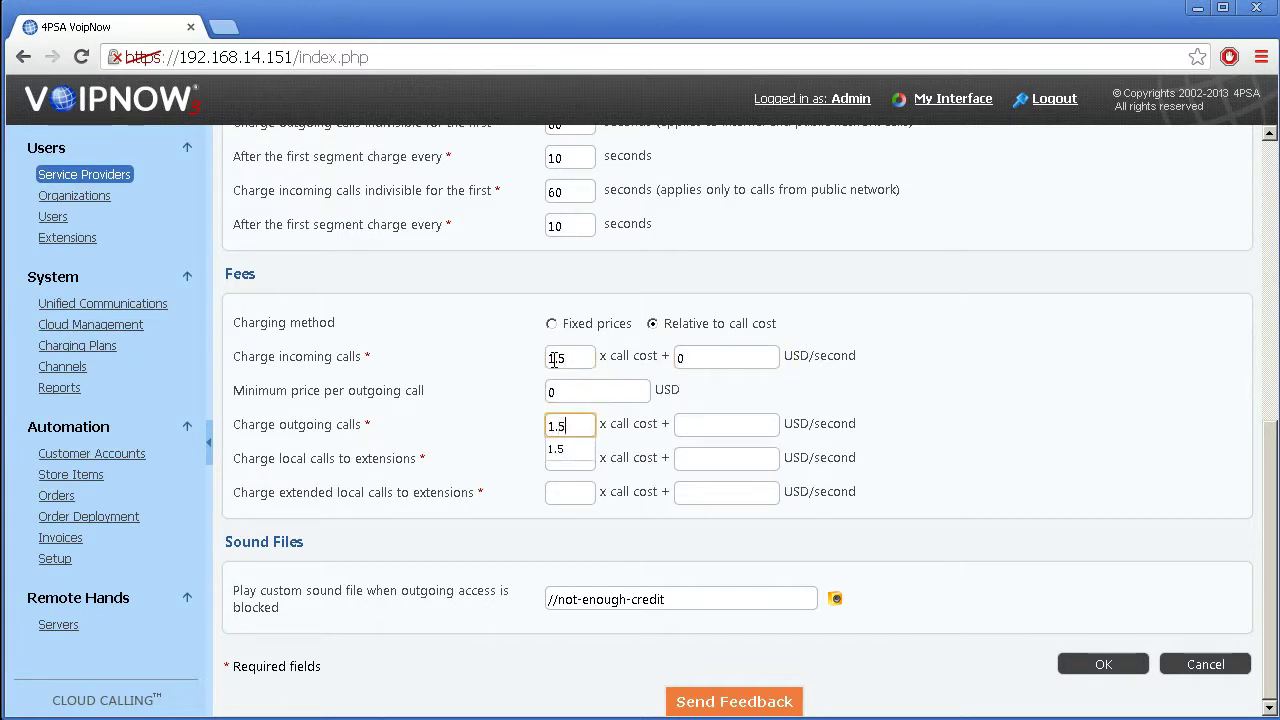
pyautogui.press('Tab')
pyautogui.write('0')
pyautogui.press('Tab')
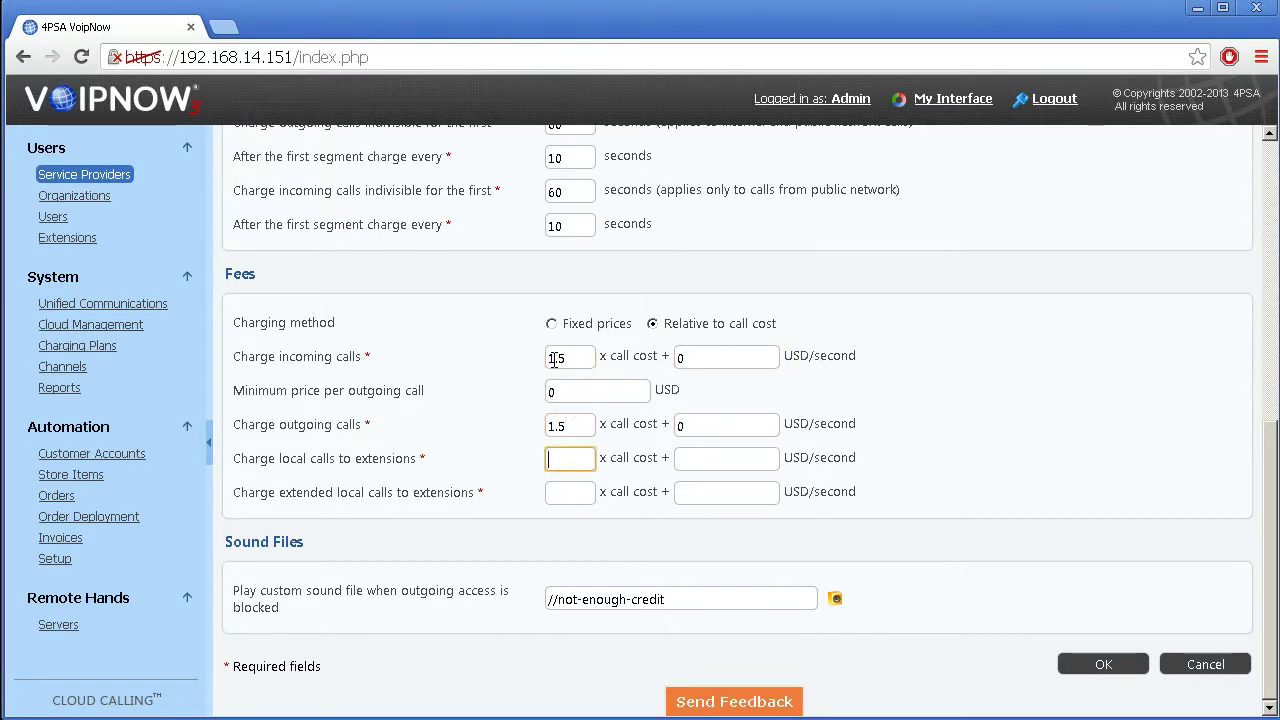
pyautogui.write('0')
pyautogui.press('Tab')
pyautogui.write('0')
pyautogui.press('Tab')
pyautogui.write('0')
pyautogui.press('Tab')
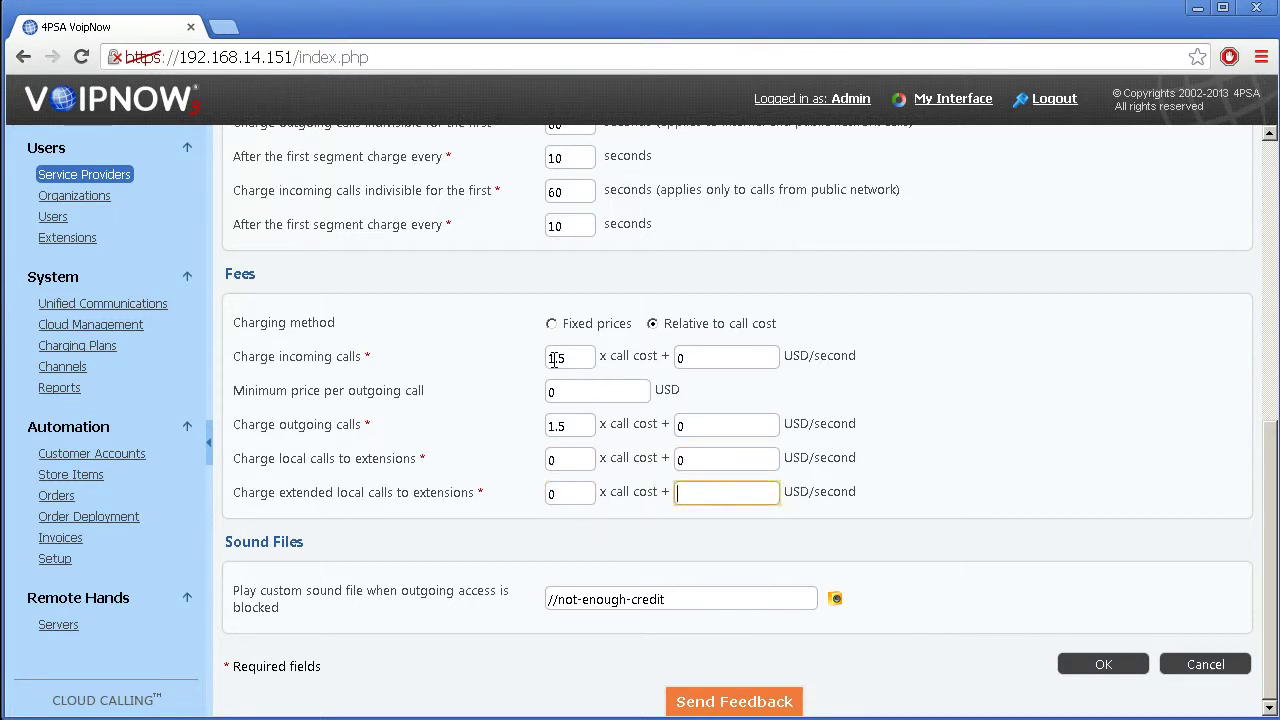
pyautogui.write('0')
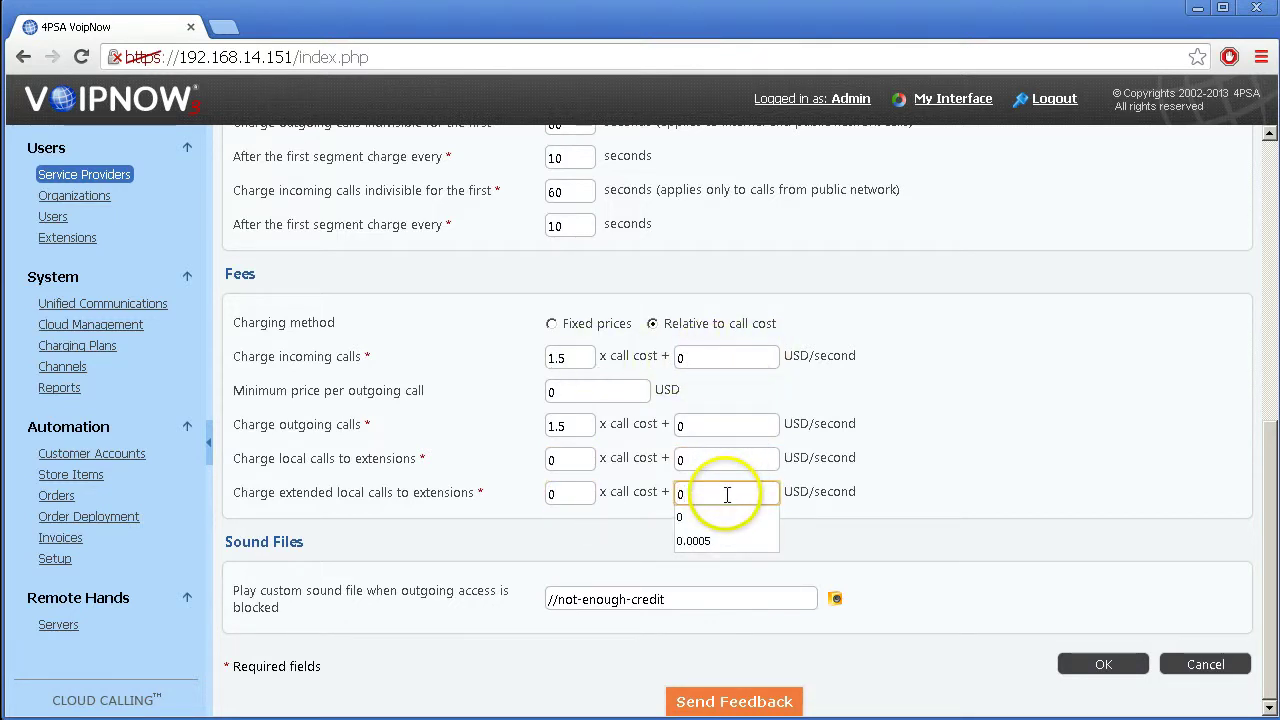
pyautogui.click(1090, 665)
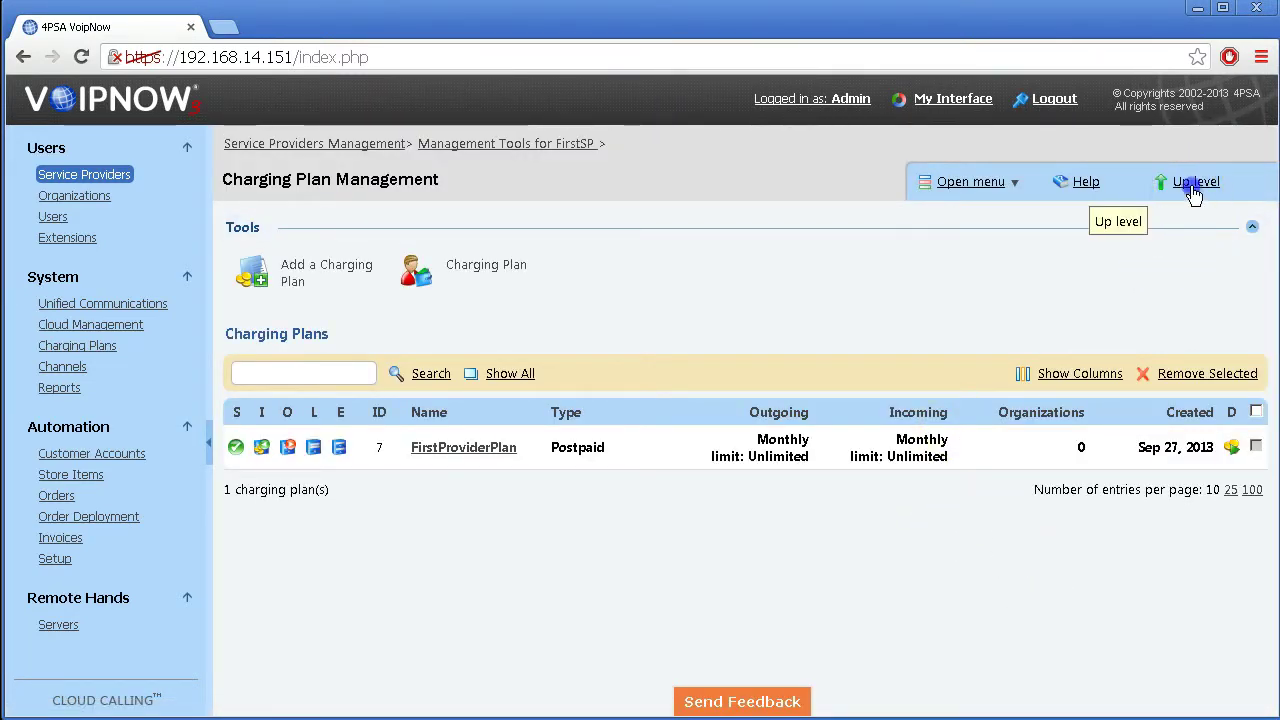
# Back under FirstSP, add an organization named FirstOrganization with contact name FirstOrg.
pyautogui.click(1193, 190)
pyautogui.click(312, 294)
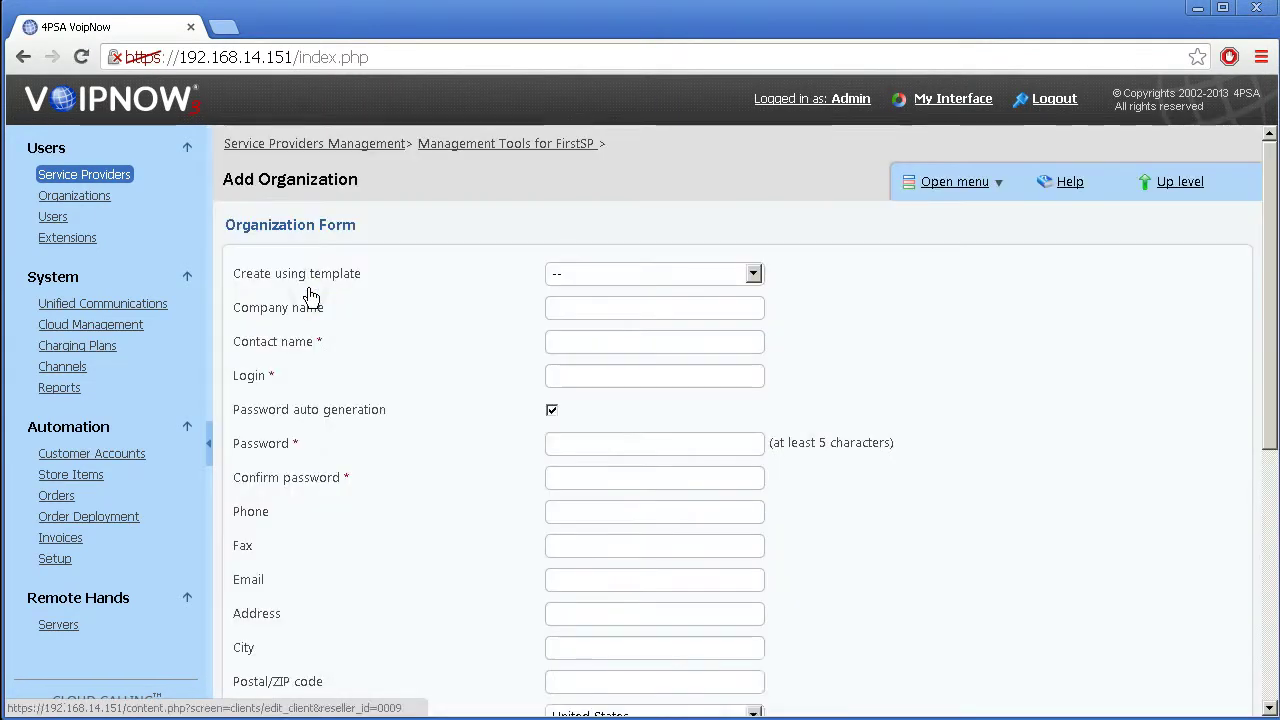
pyautogui.click(588, 309)
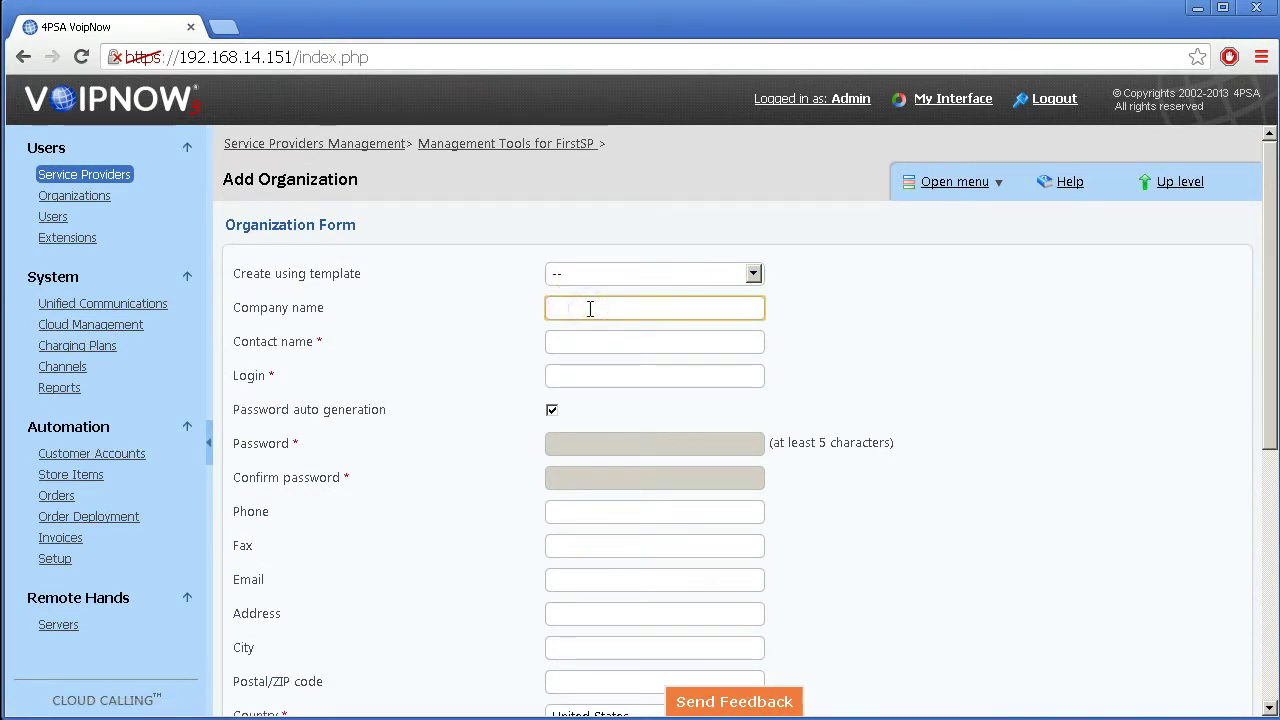
pyautogui.write('Fi')
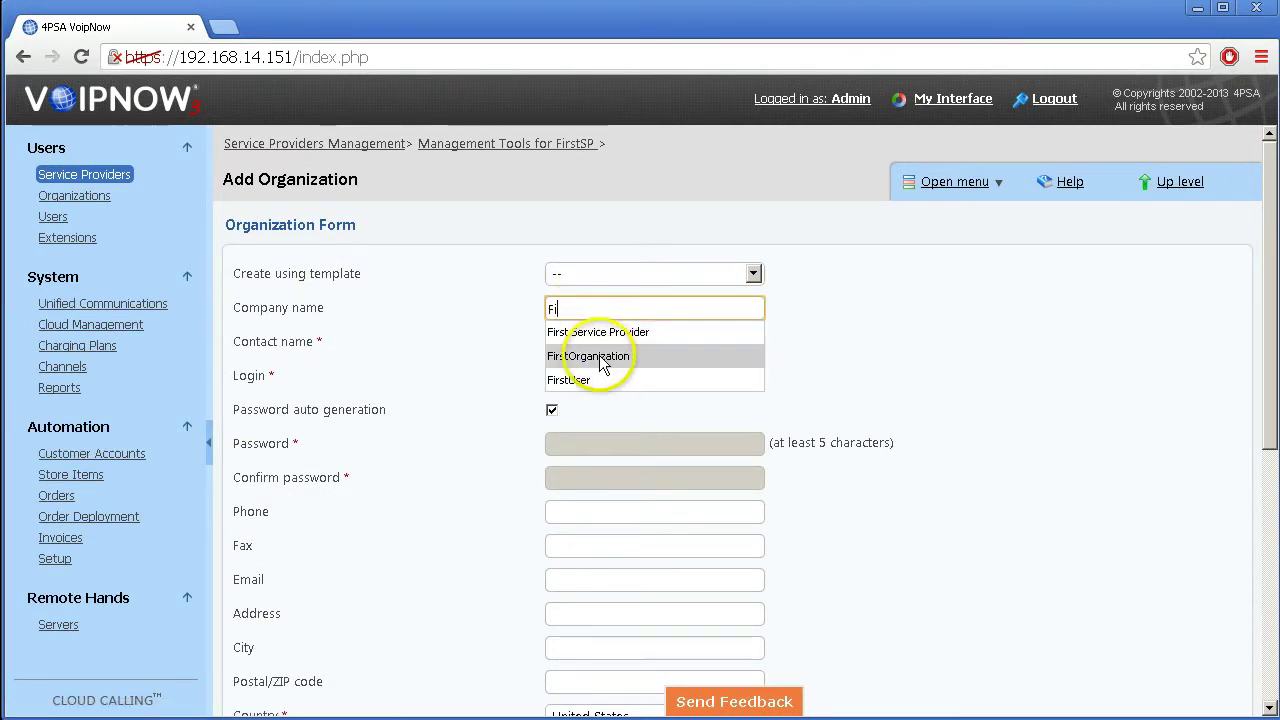
pyautogui.click(600, 356)
pyautogui.click(602, 341)
pyautogui.write('F')
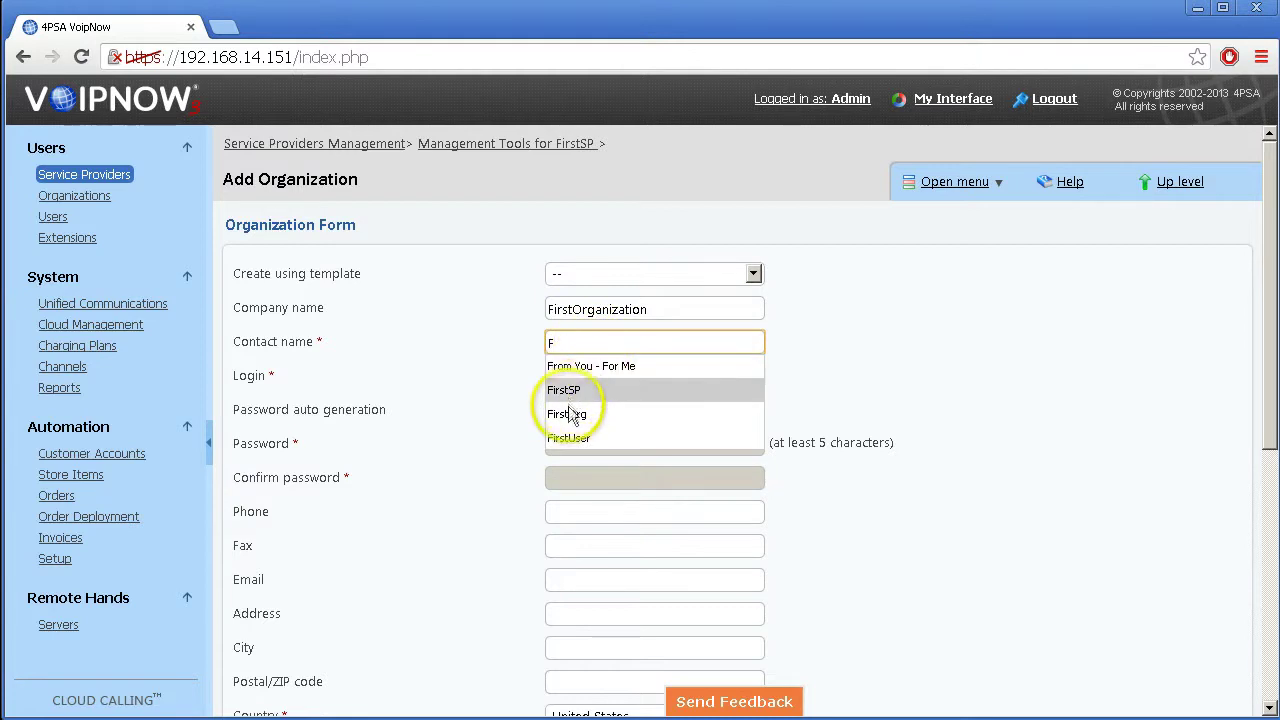
pyautogui.click(568, 413)
# Give the organization login first_org and keep FirstProviderPlan as its charging plan.
pyautogui.click(580, 376)
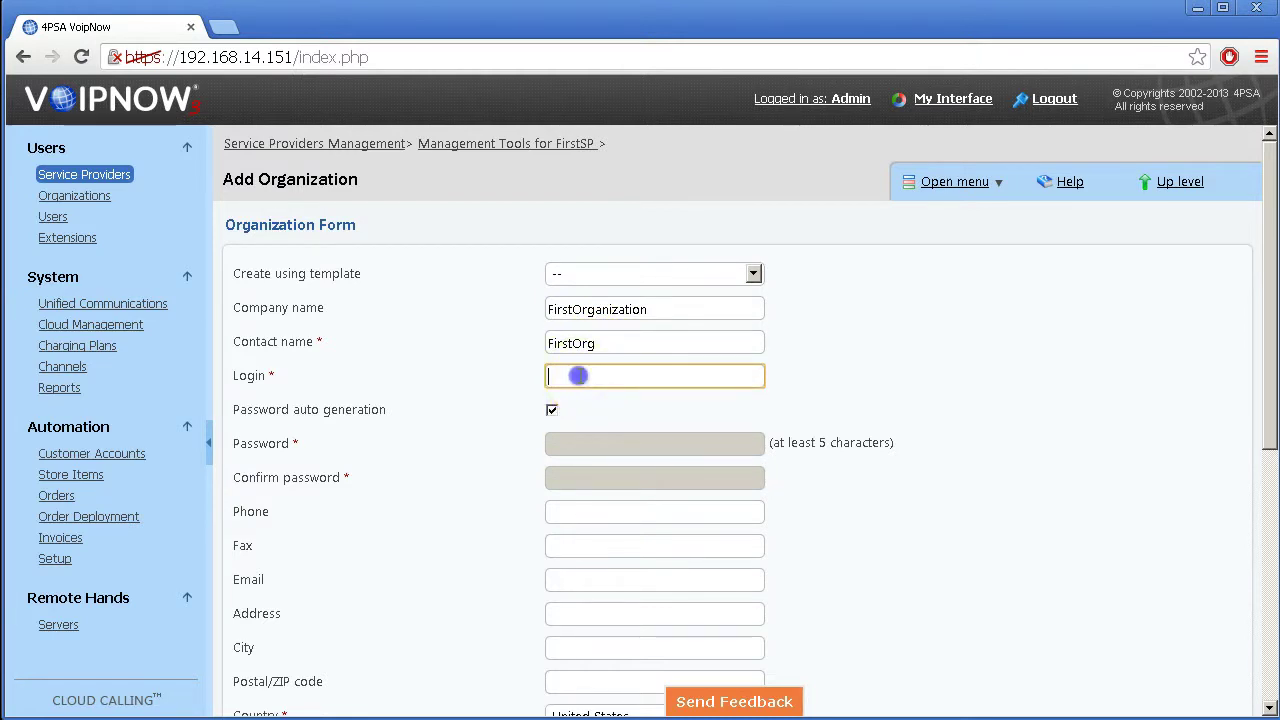
pyautogui.write('first')
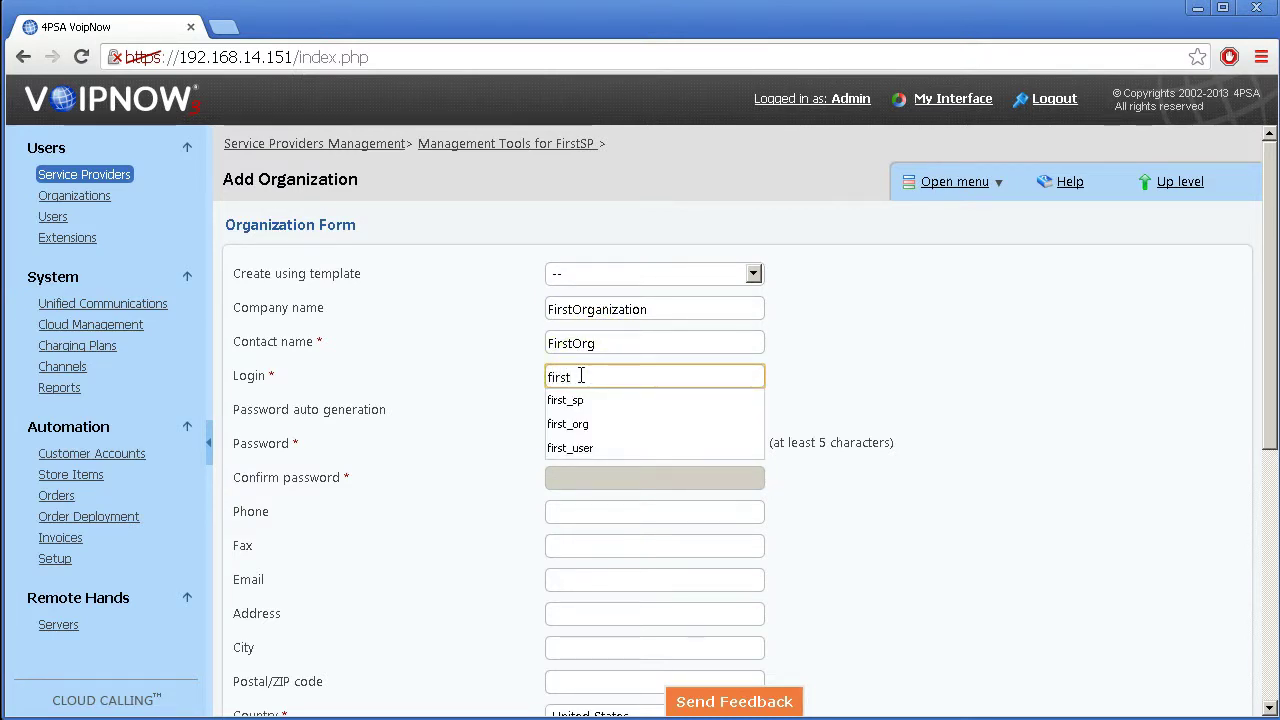
pyautogui.click(607, 427)
pyautogui.scroll(-5, 584, 505)
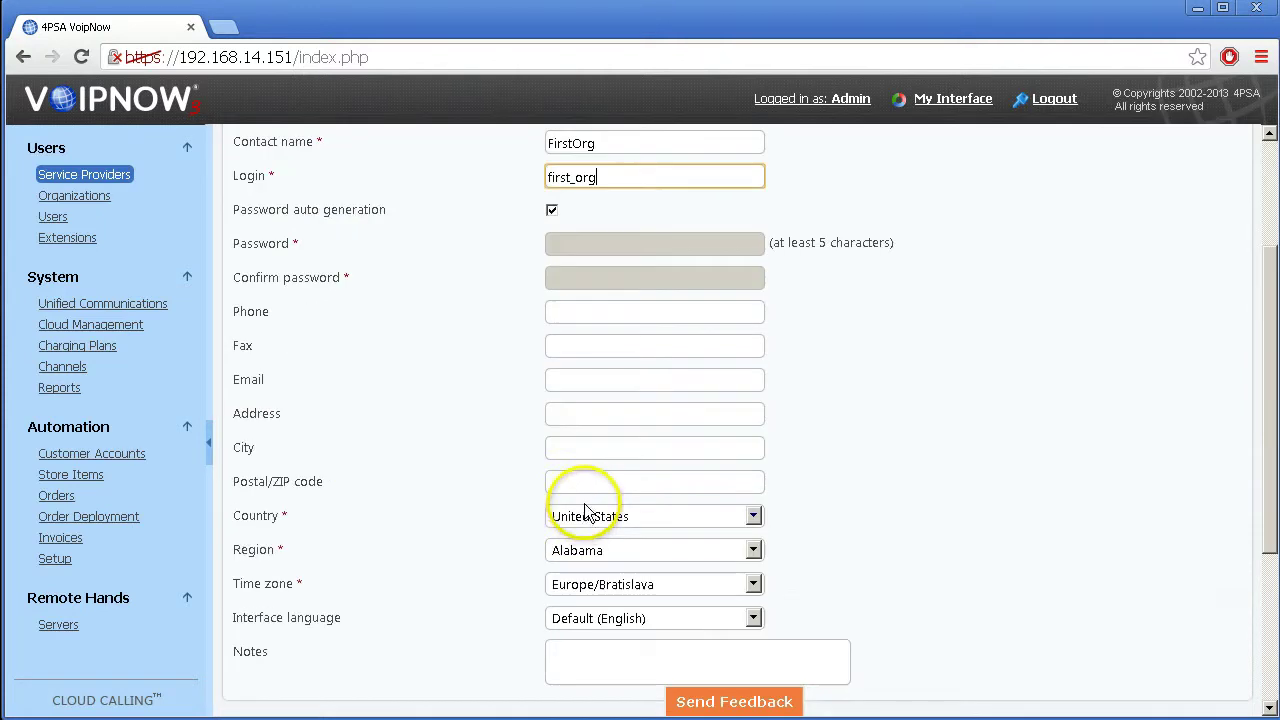
pyautogui.click(598, 500)
pyautogui.click(598, 503)
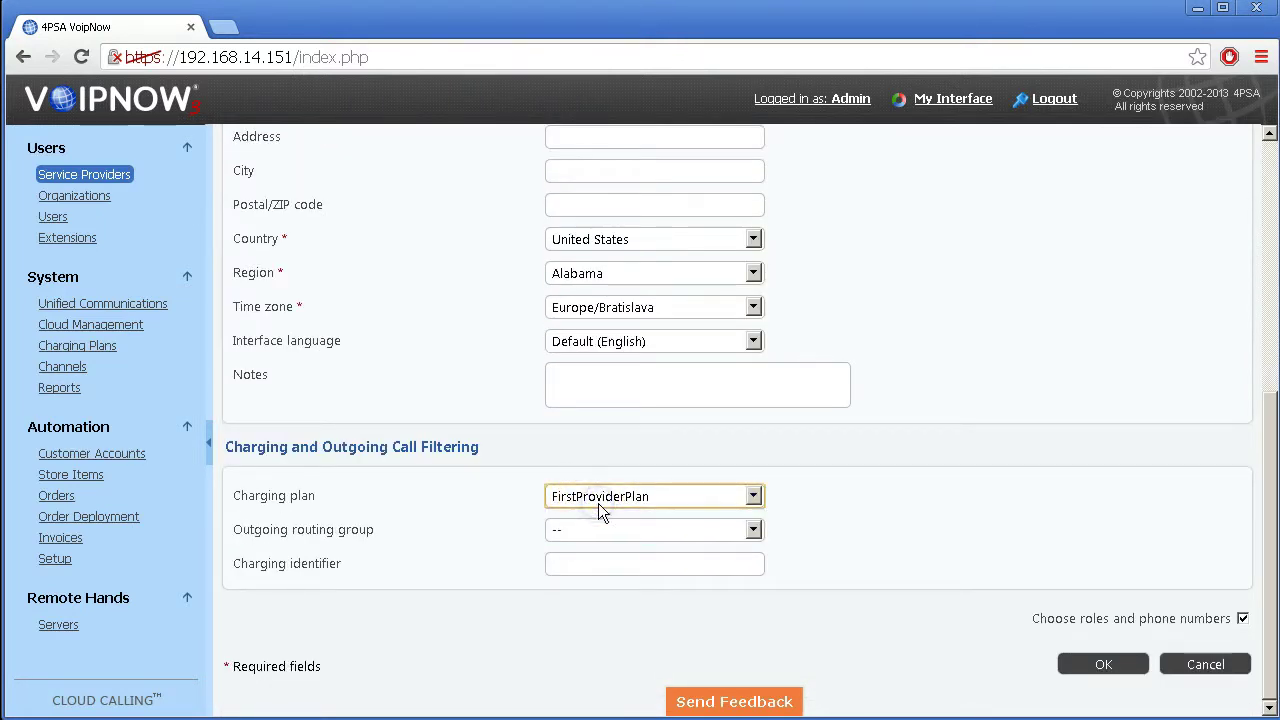
# Submit the organization and assign it FirstCHANNEL, 1-234-23421 and 1-232-34532, then save.
pyautogui.click(1097, 663)
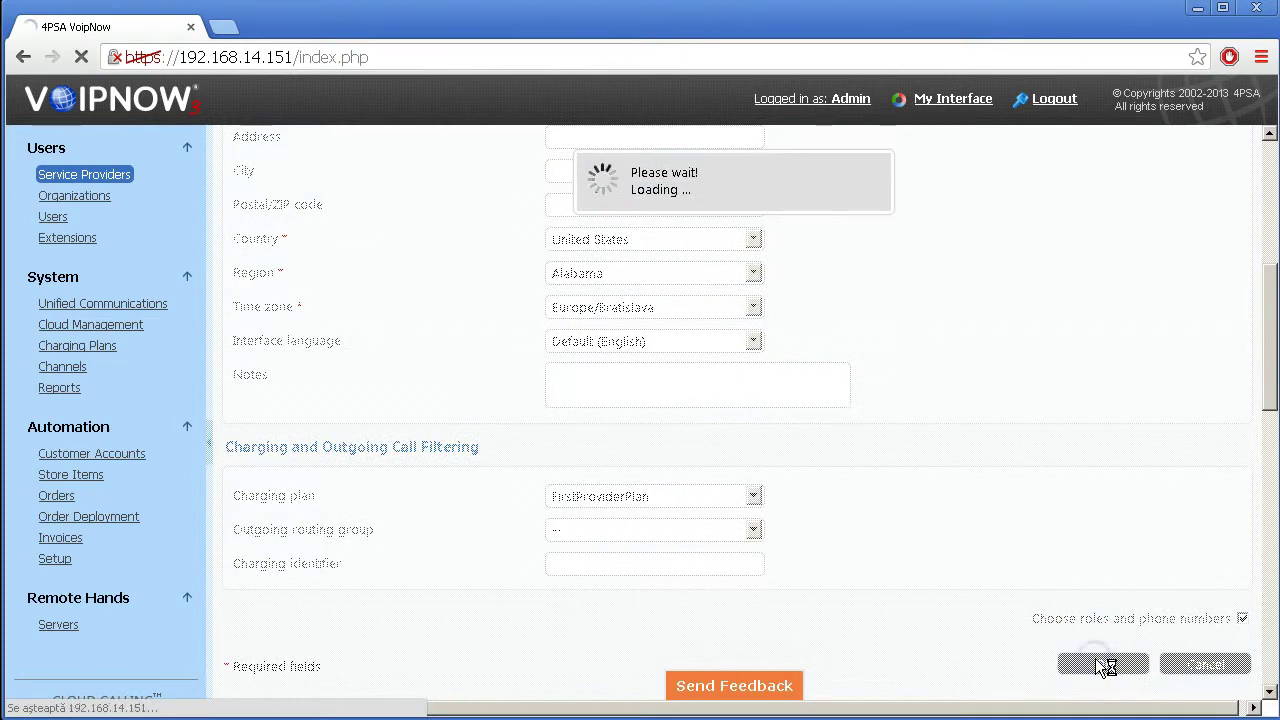
pyautogui.scroll(-5, 762, 454)
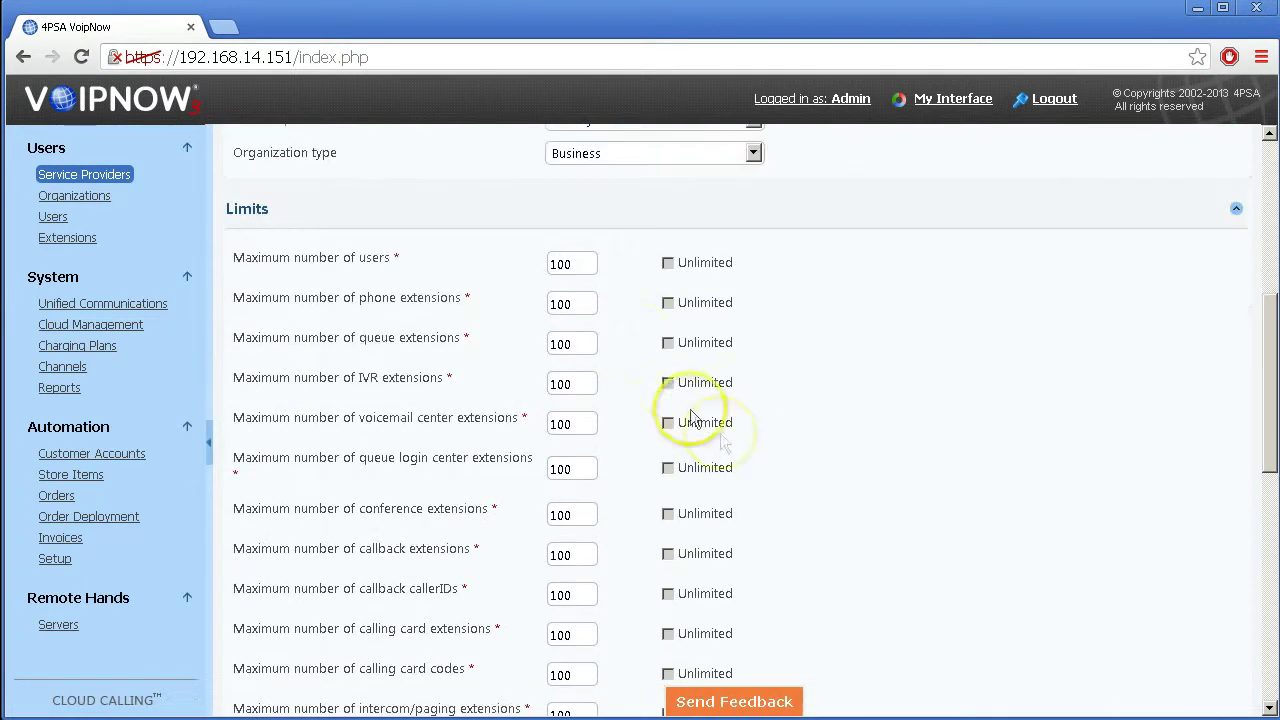
pyautogui.scroll(-6, 597, 271)
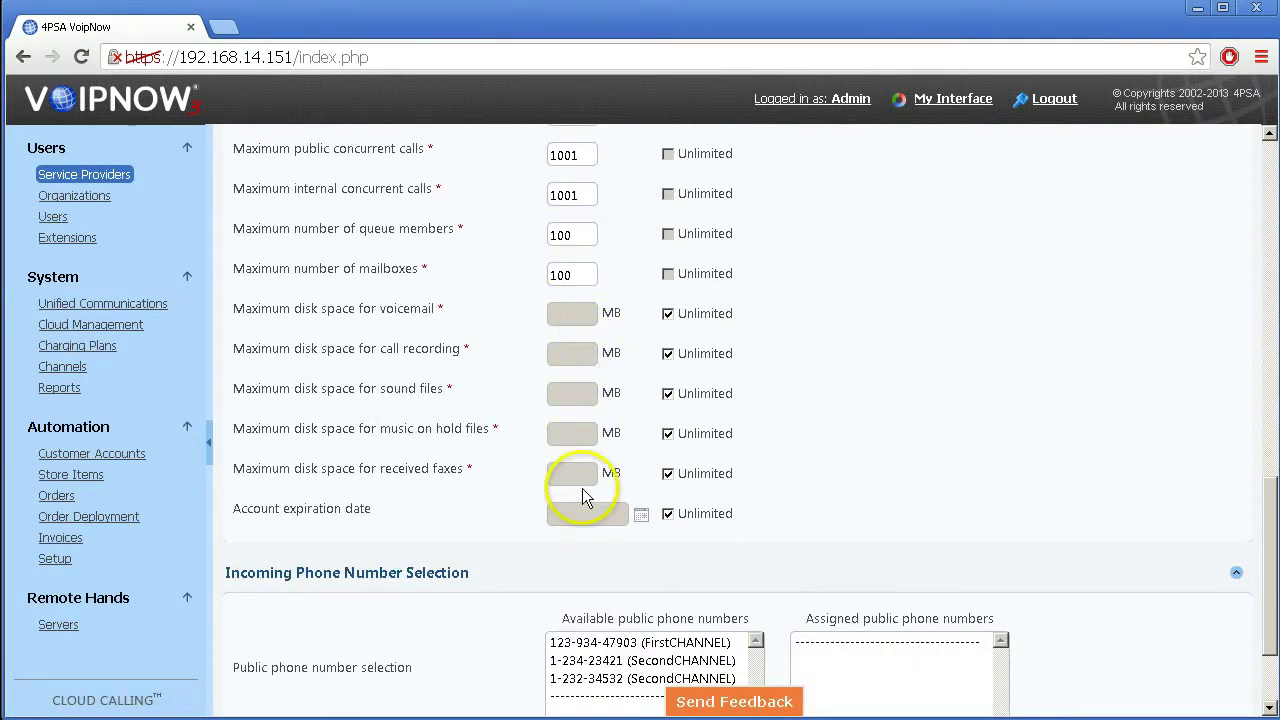
pyautogui.scroll(-2, 585, 497)
pyautogui.doubleClick(614, 502)
pyautogui.doubleClick(616, 503)
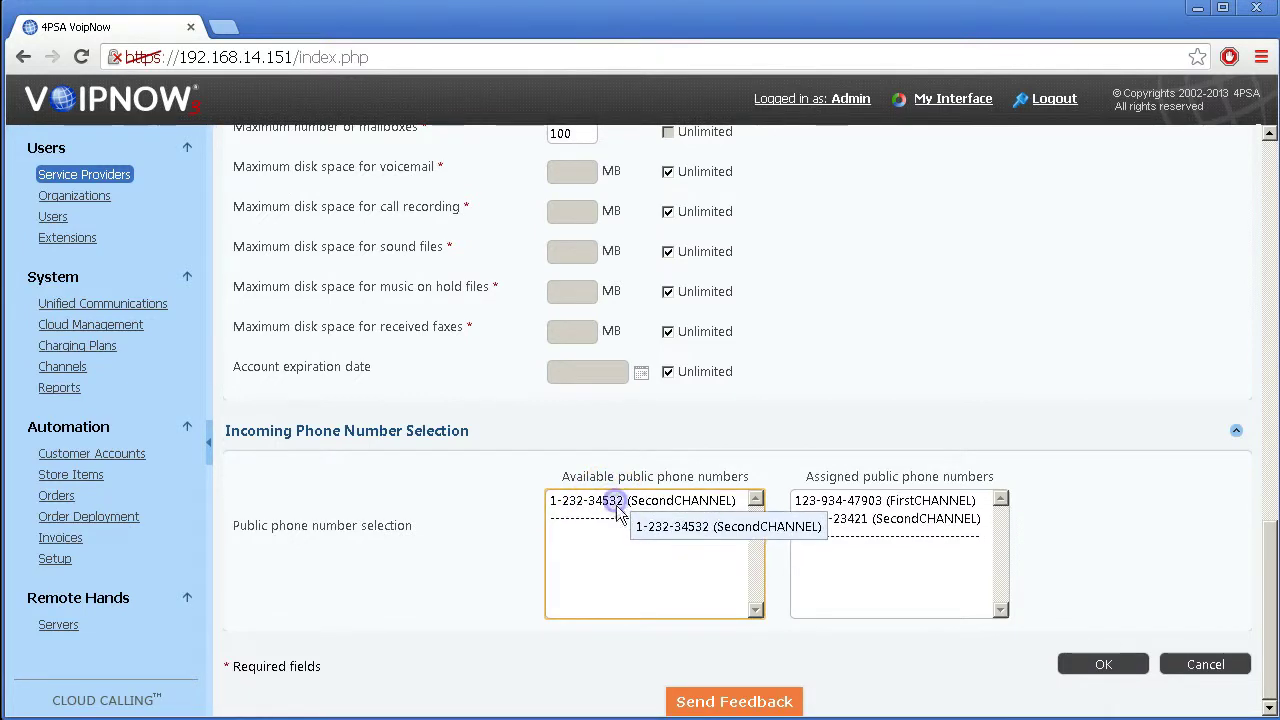
pyautogui.doubleClick(614, 502)
pyautogui.click(1090, 664)
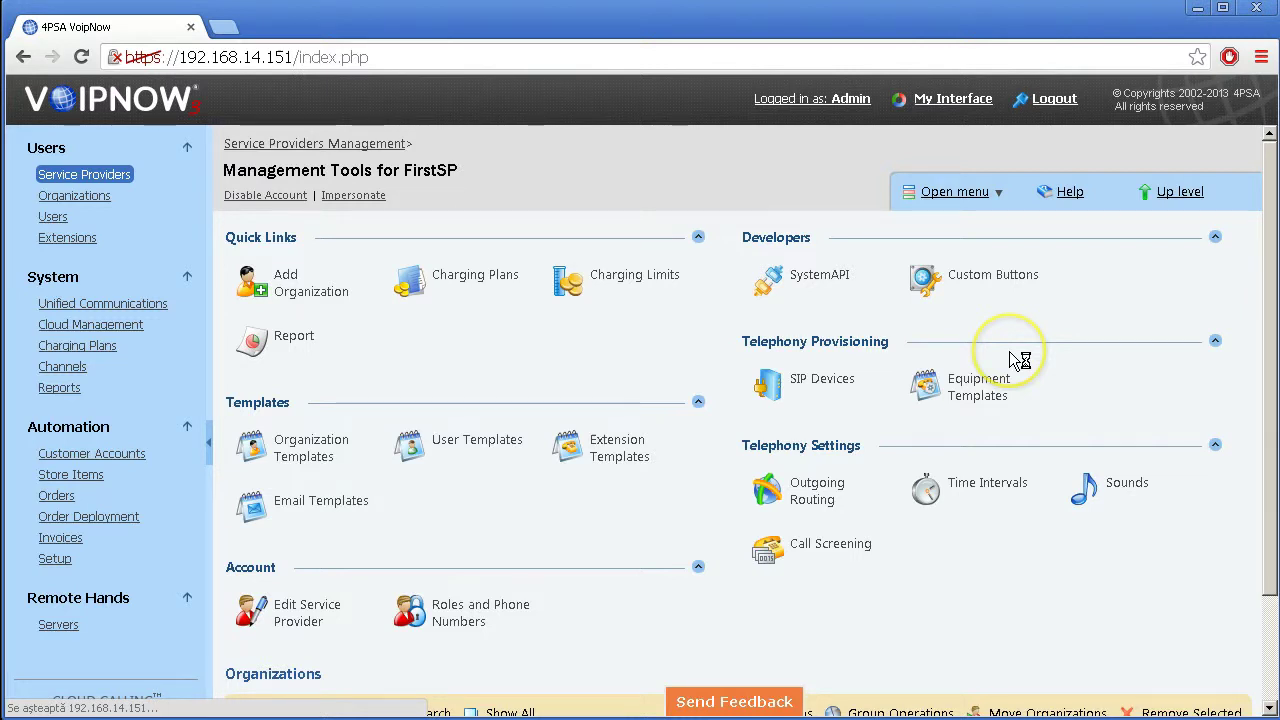
# Open FirstOrg's management tools and go to its charging plans.
pyautogui.scroll(-3, 477, 349)
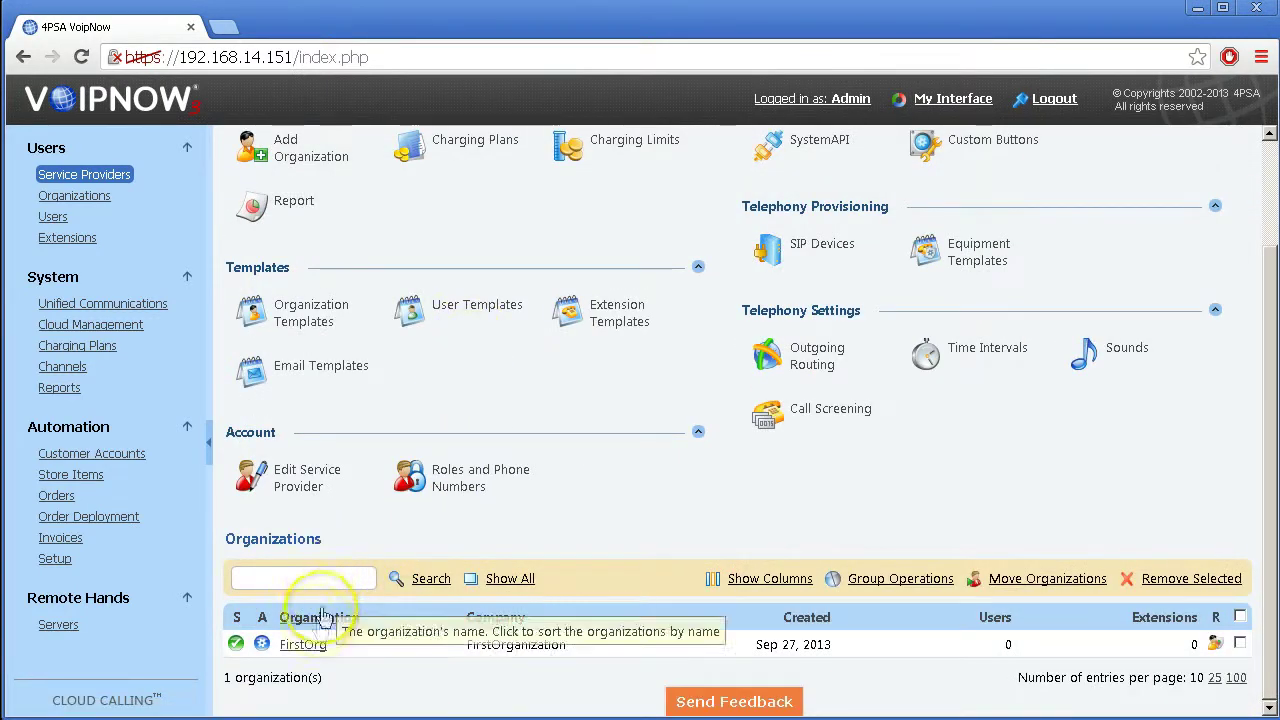
pyautogui.click(311, 651)
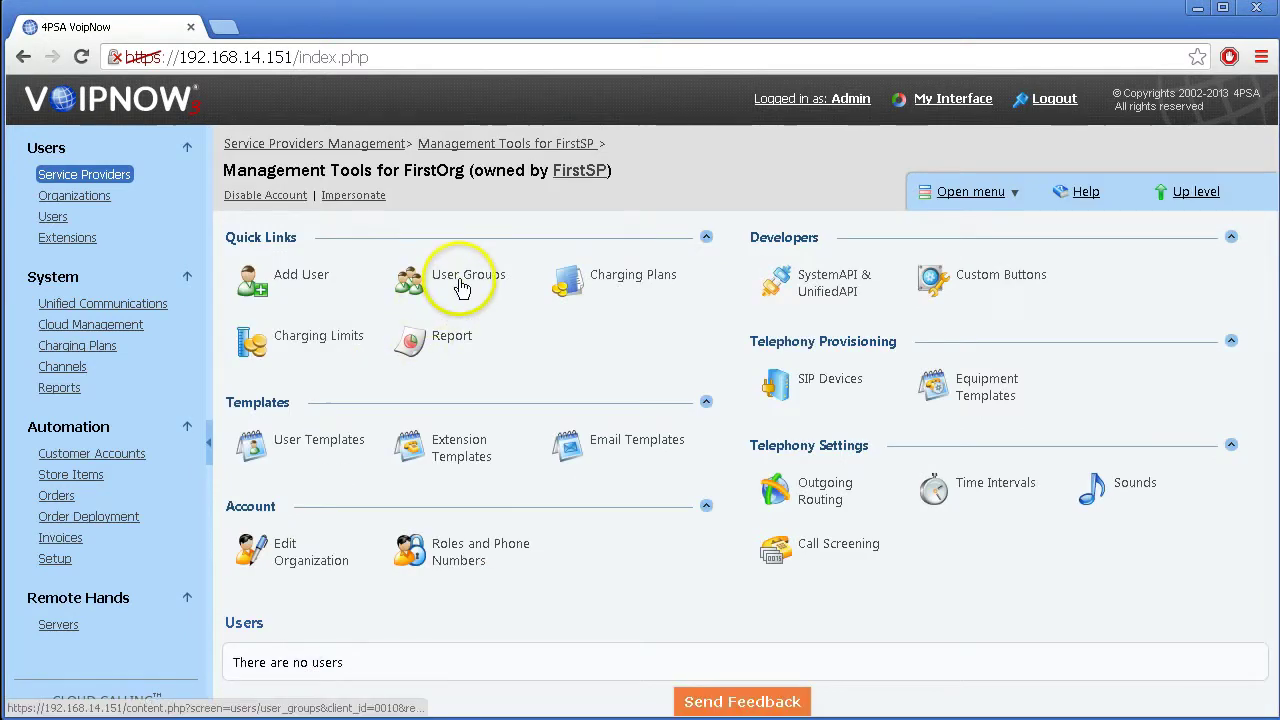
pyautogui.click(612, 278)
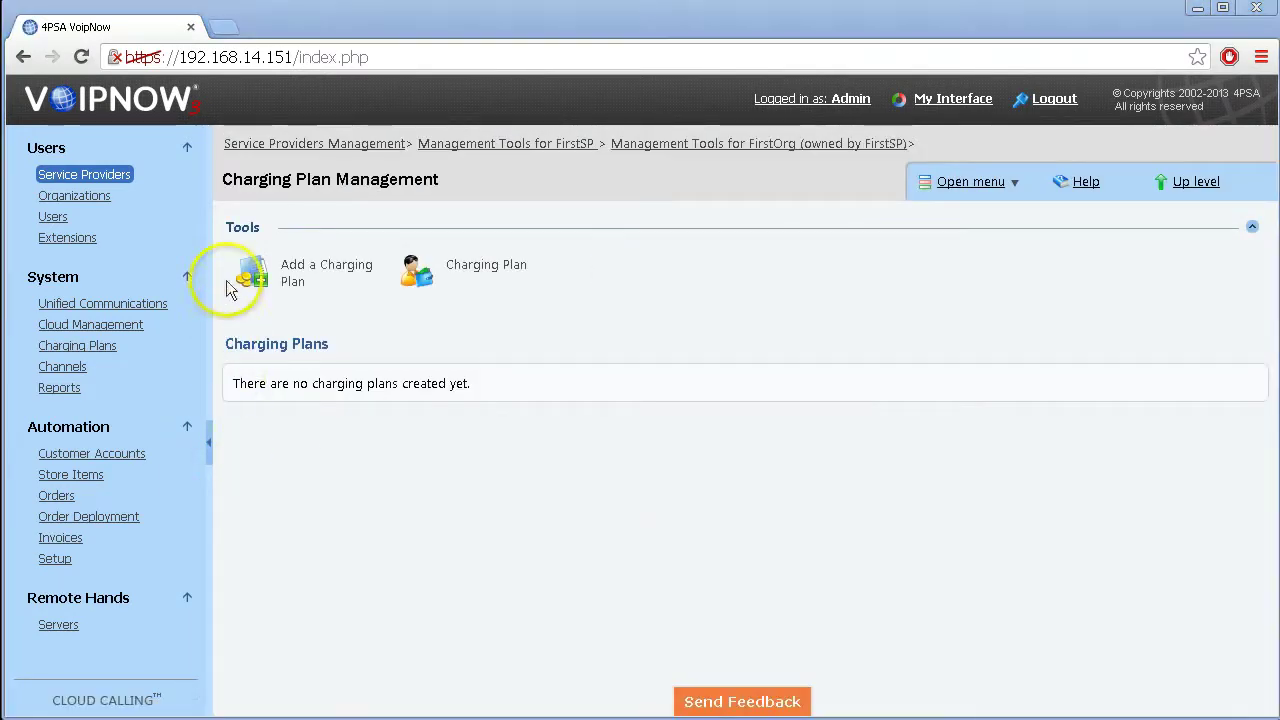
# Start charging plan FirstOrgPlan, allowing extended local calls, with a 9999-minute public network limit.
pyautogui.click(290, 279)
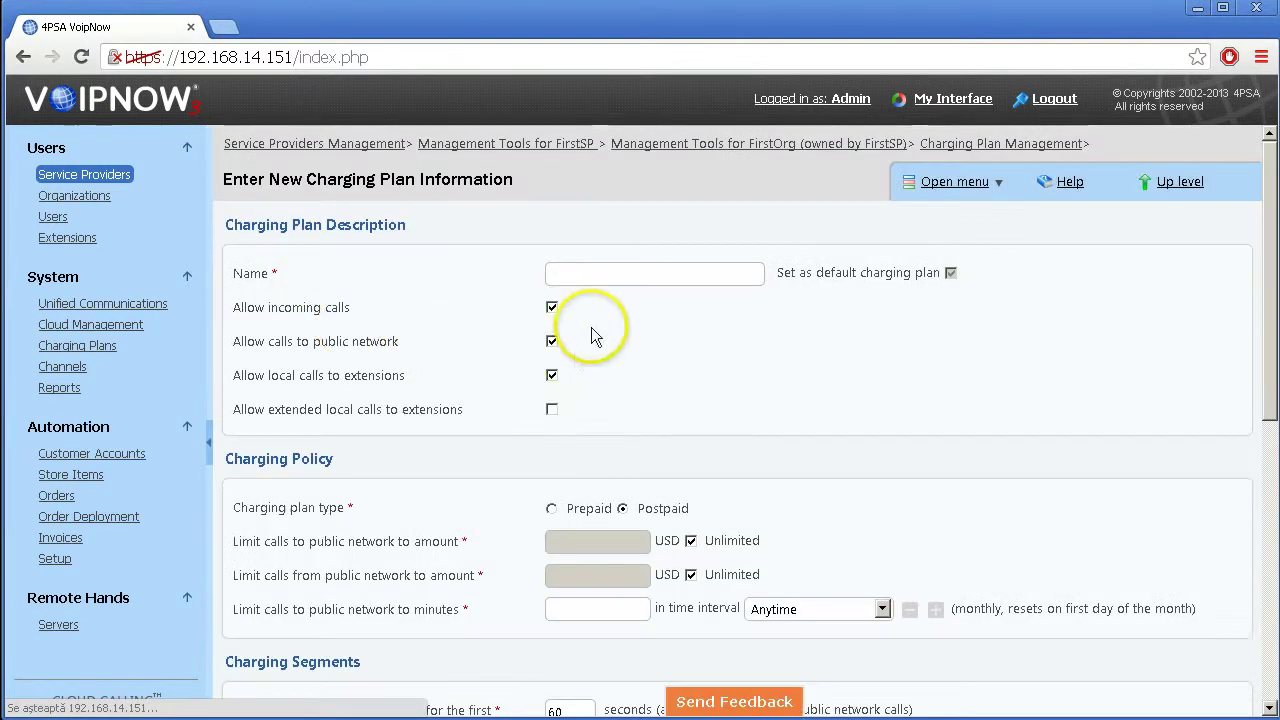
pyautogui.click(594, 279)
pyautogui.write('F')
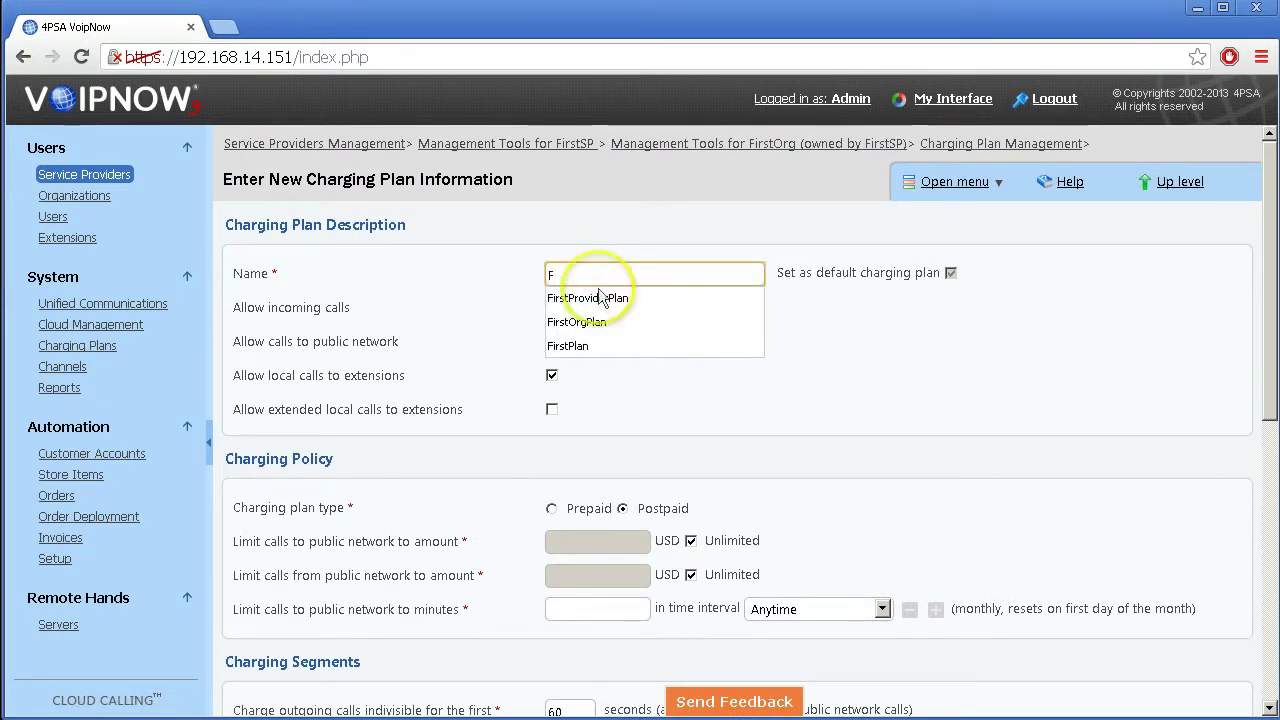
pyautogui.click(606, 321)
pyautogui.click(551, 409)
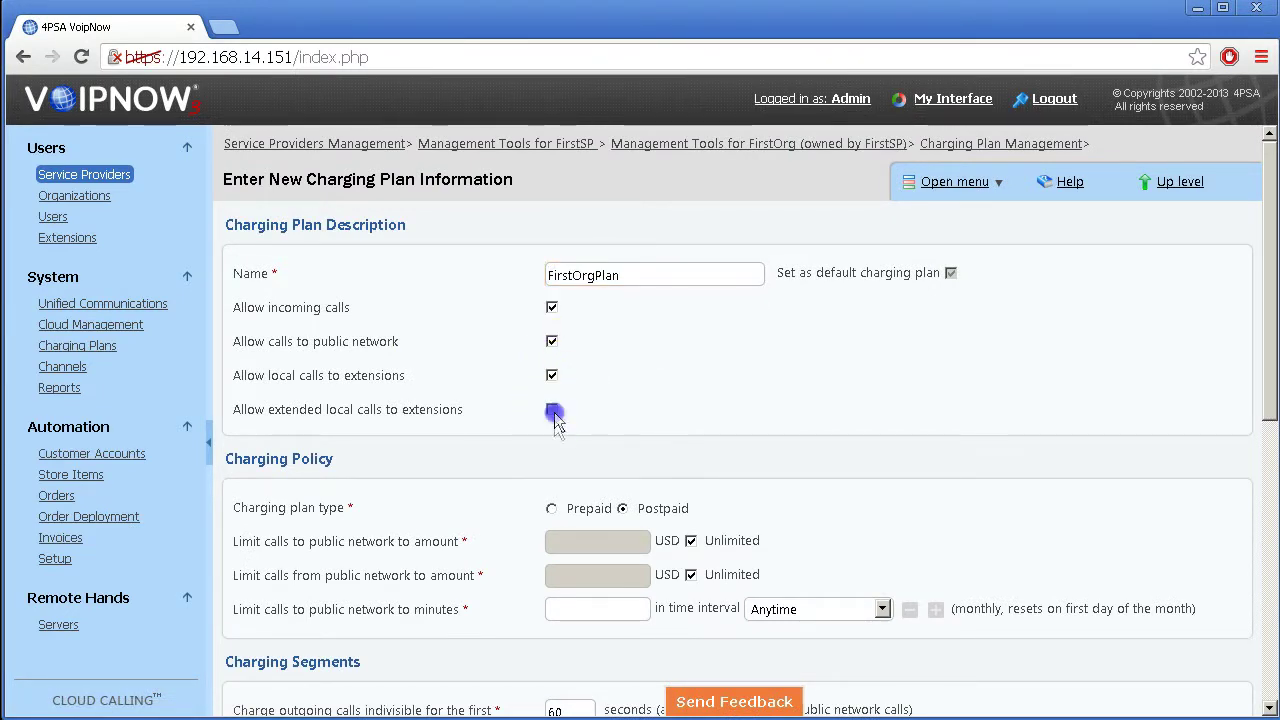
pyautogui.click(637, 605)
pyautogui.write('999')
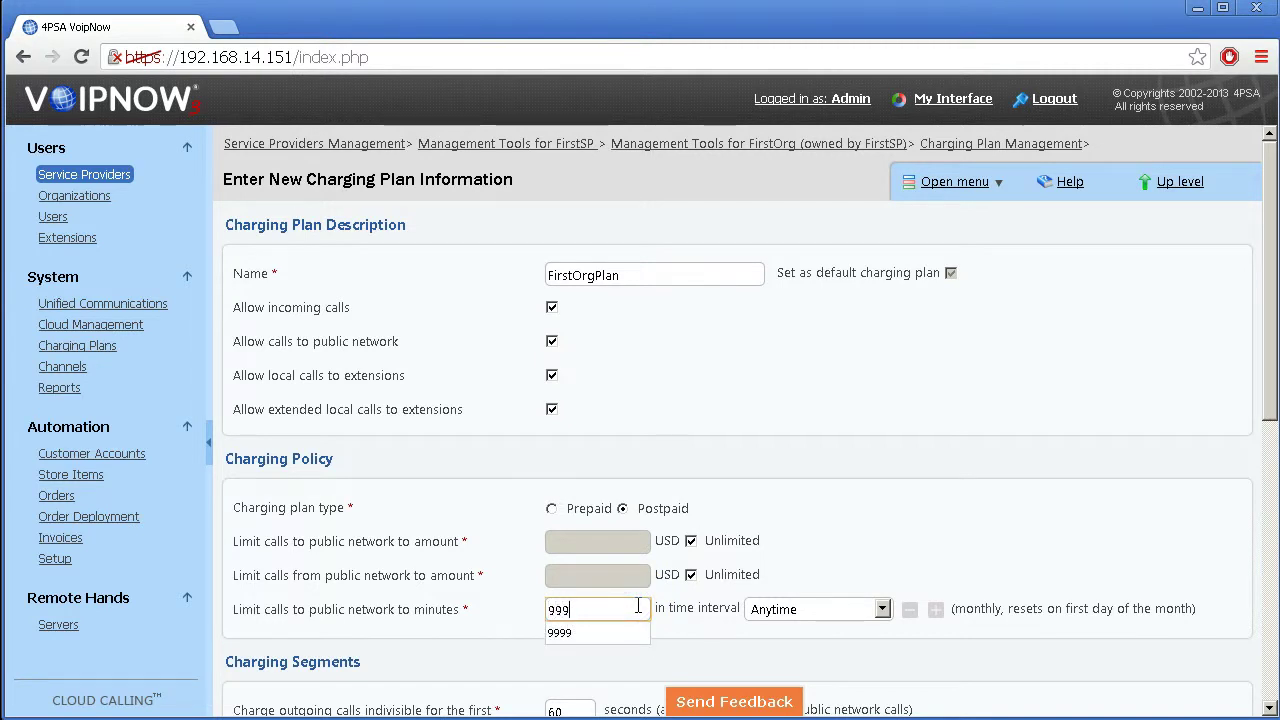
pyautogui.write('9')
pyautogui.scroll(-5, 637, 608)
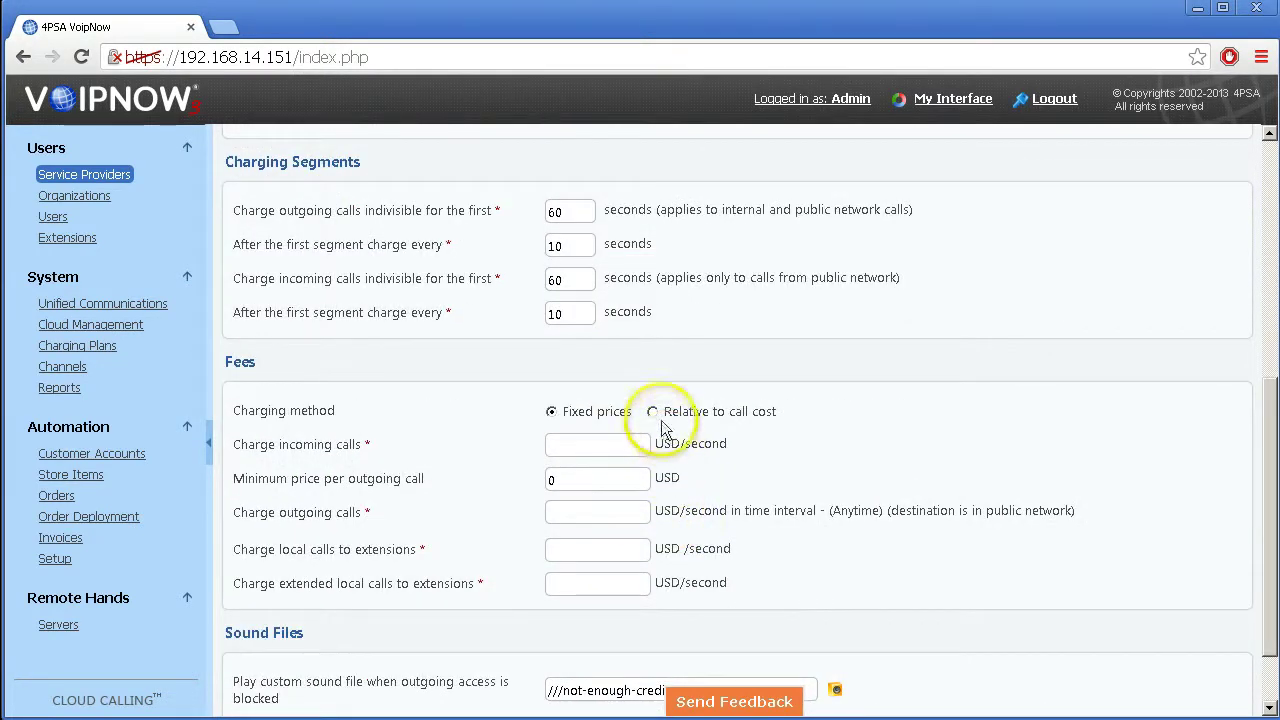
# Charge relative to call cost: 1.5× for incoming and outgoing, 0 for local calls; save.
pyautogui.click(653, 412)
pyautogui.click(574, 447)
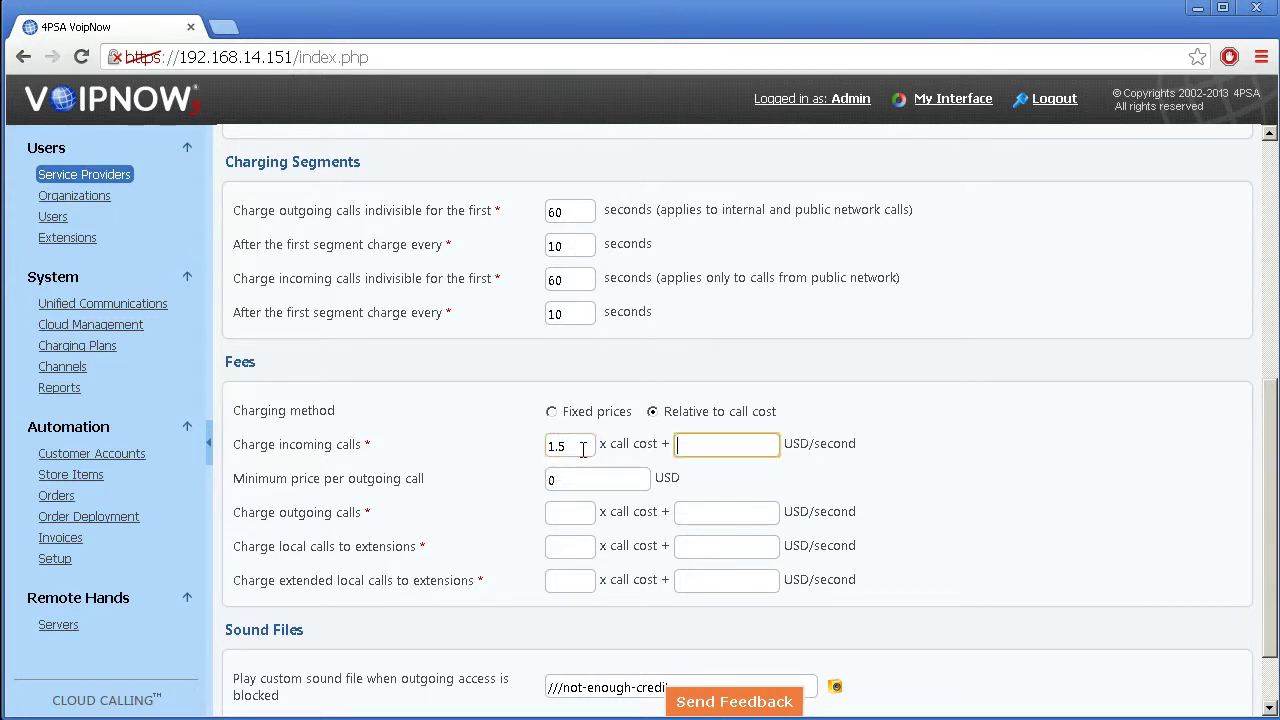
pyautogui.press('Tab')
pyautogui.press('Tab')
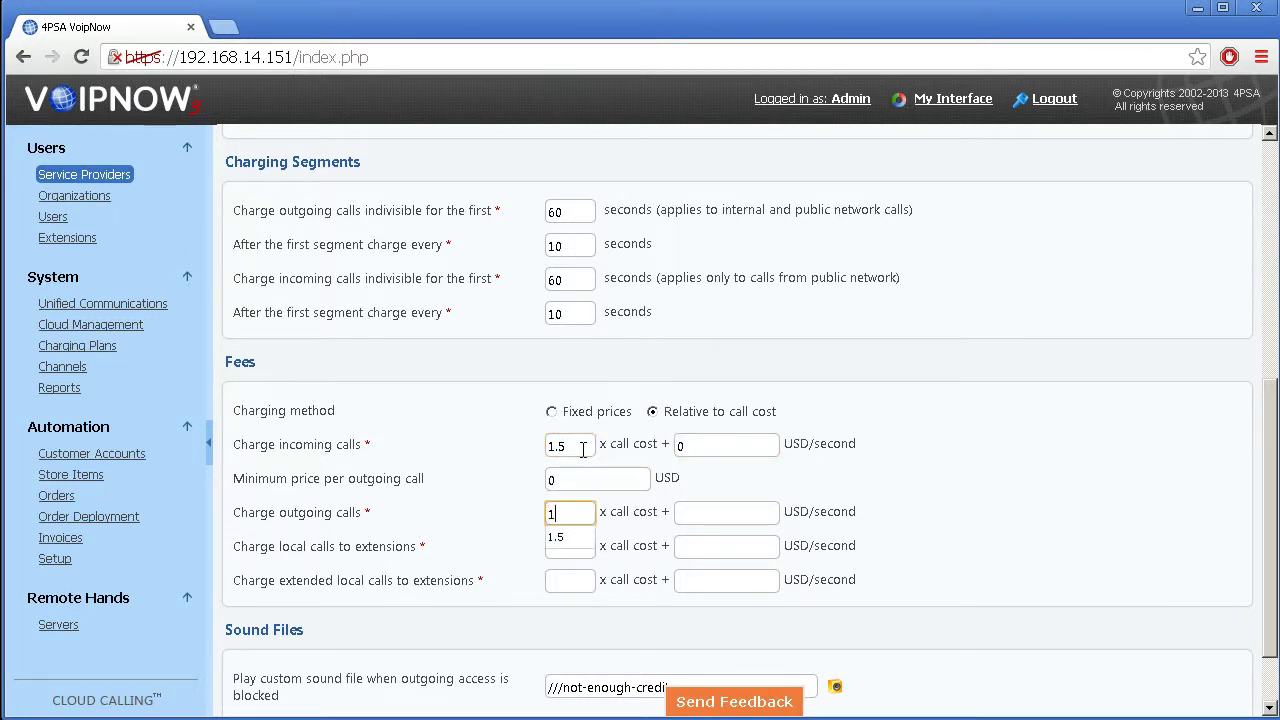
pyautogui.press('Tab')
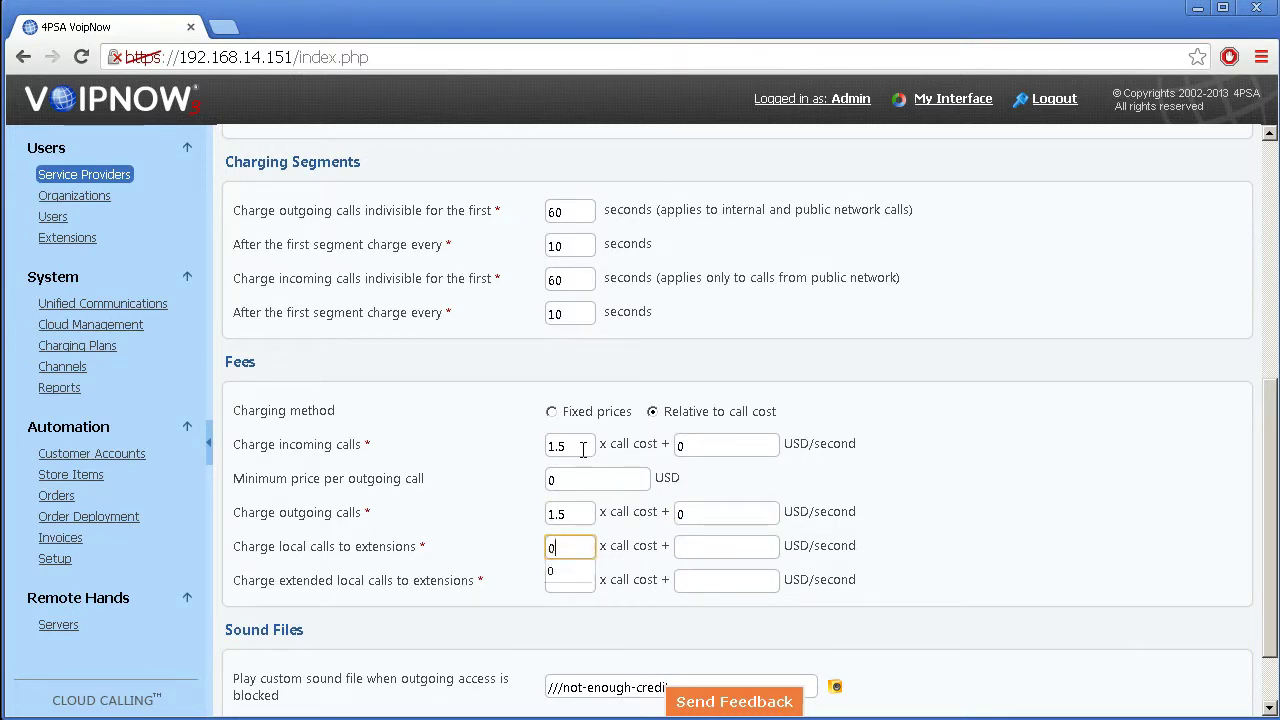
pyautogui.write('0')
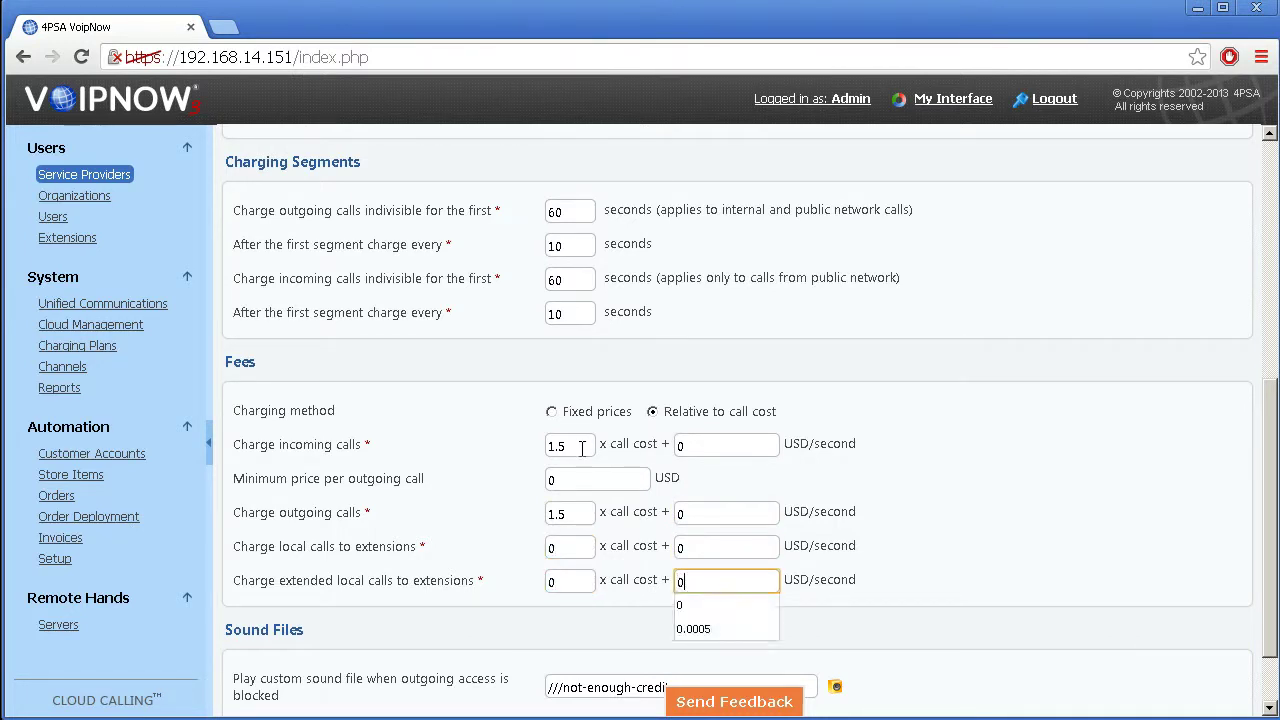
pyautogui.scroll(-2, 508, 420)
pyautogui.click(1128, 663)
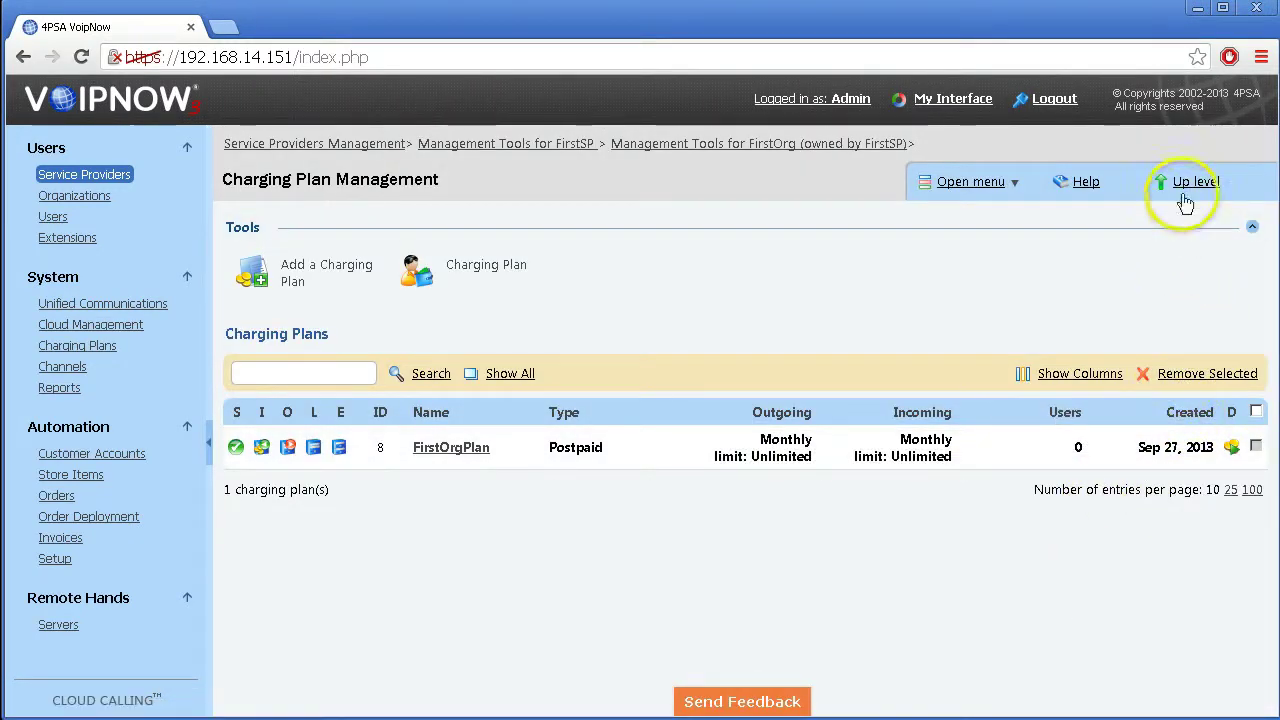
# Start a new FirstOrg user with company name and contact name FirstUser.
pyautogui.click(1188, 192)
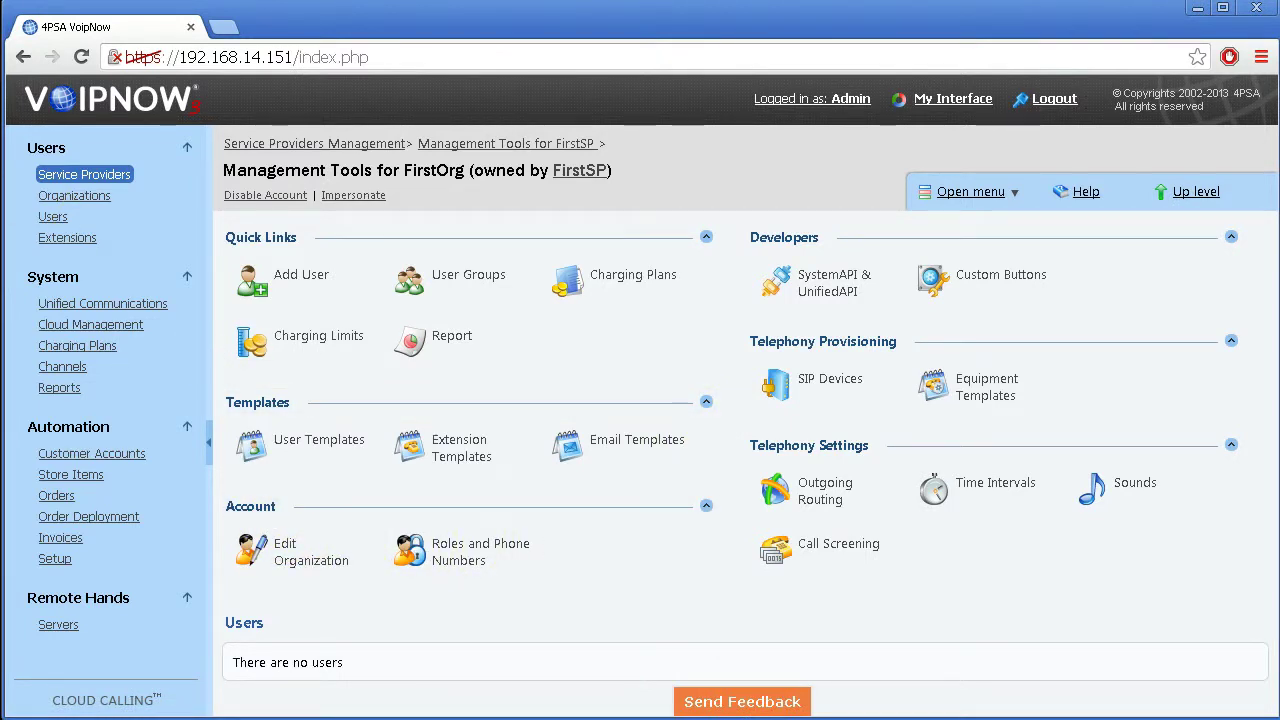
pyautogui.click(302, 282)
pyautogui.click(607, 310)
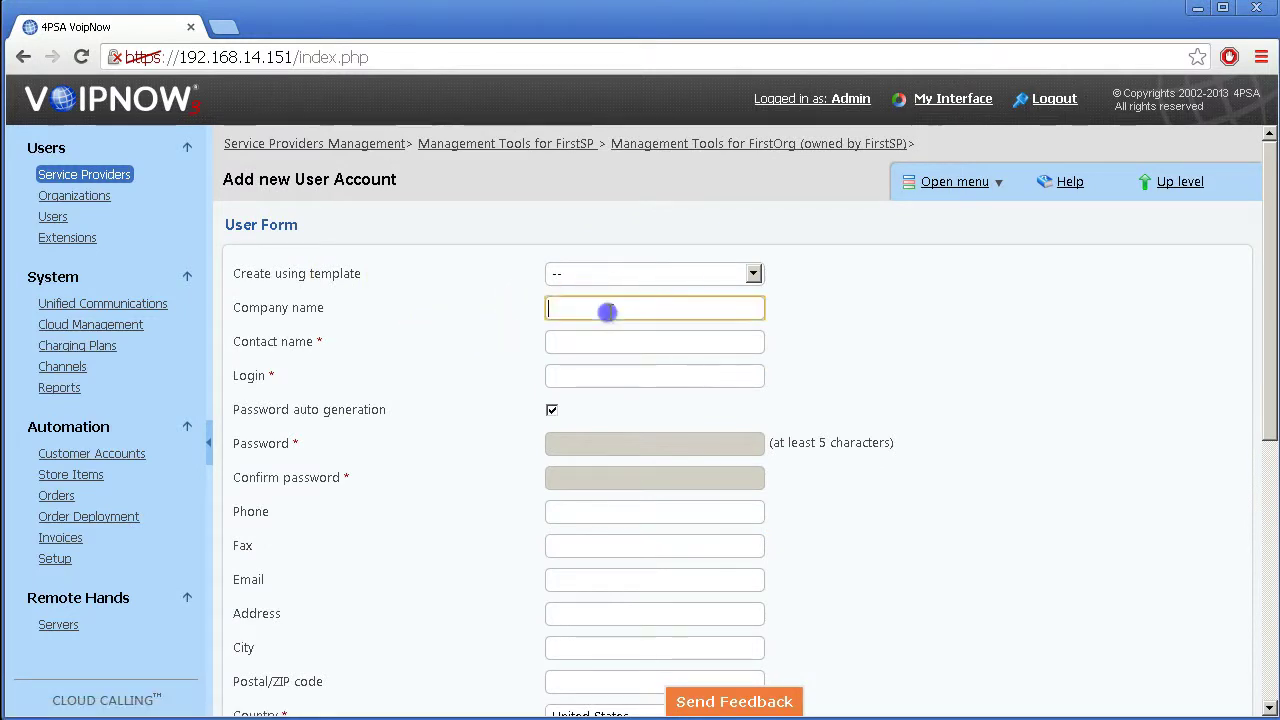
pyautogui.write('F')
pyautogui.click(587, 374)
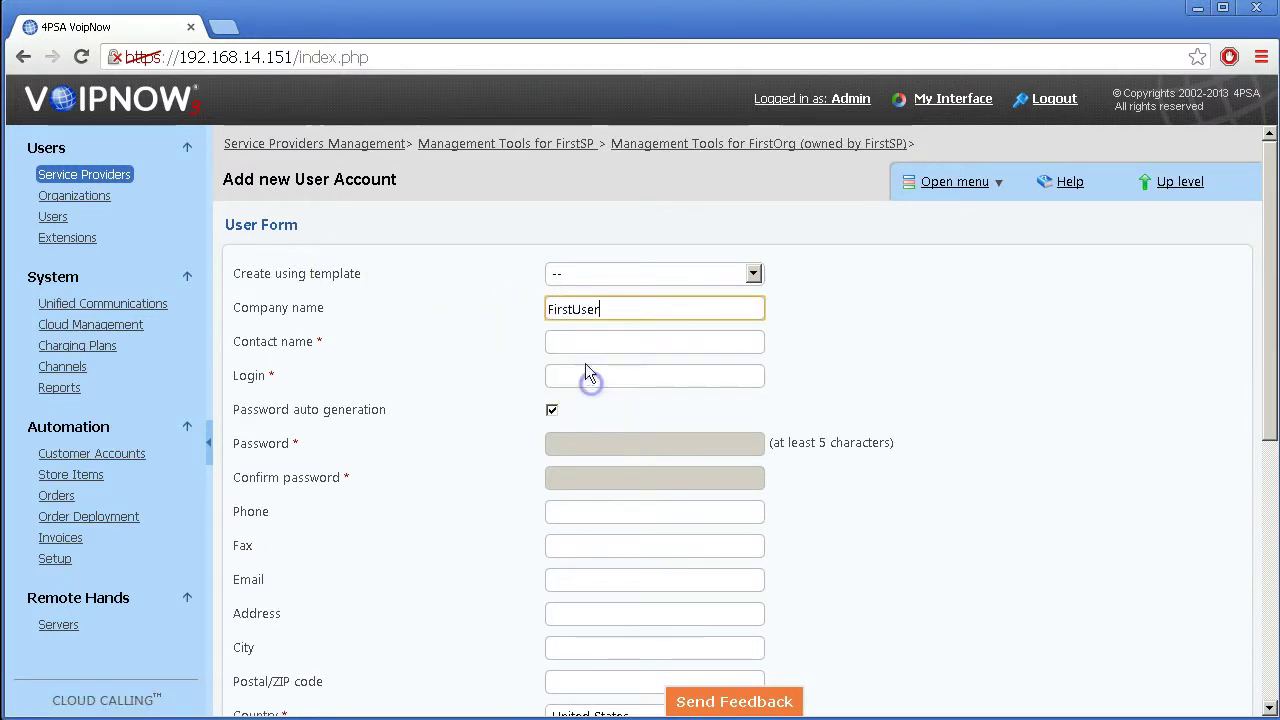
pyautogui.click(582, 341)
pyautogui.write('F')
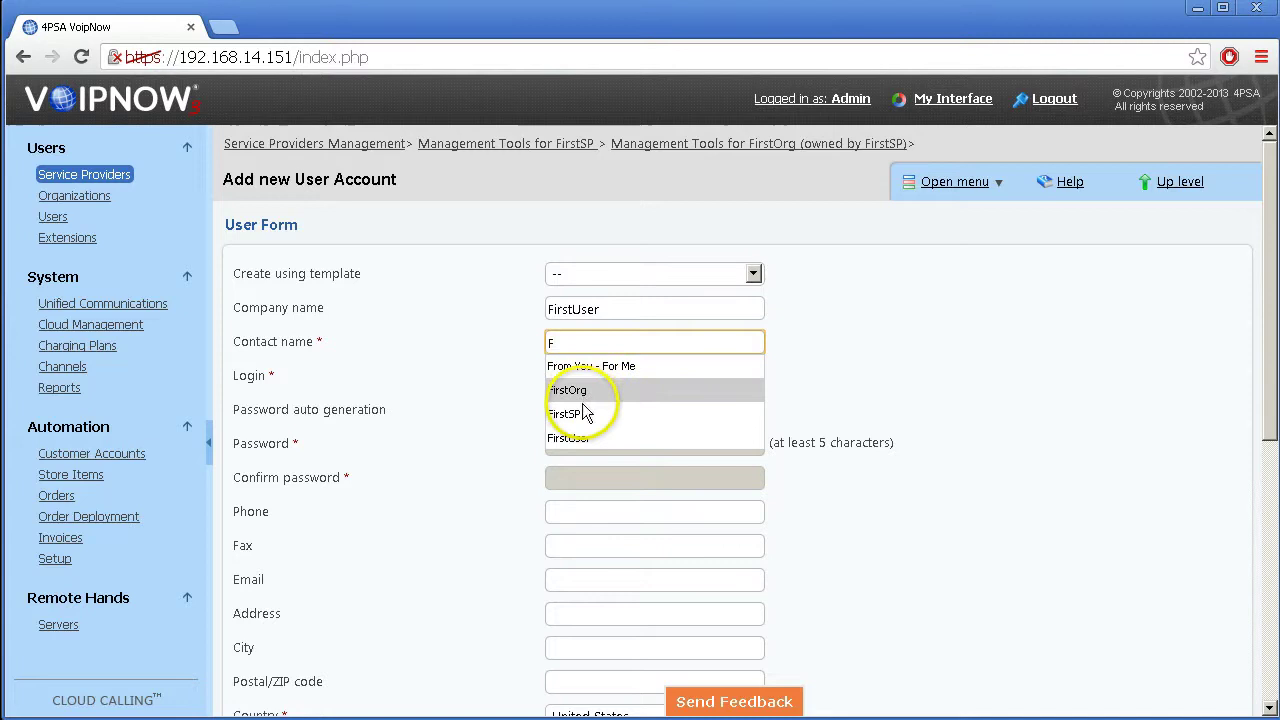
pyautogui.click(577, 438)
# Set the login to first_user, pick the FirstOrgPlan charging plan, and submit the account.
pyautogui.click(567, 375)
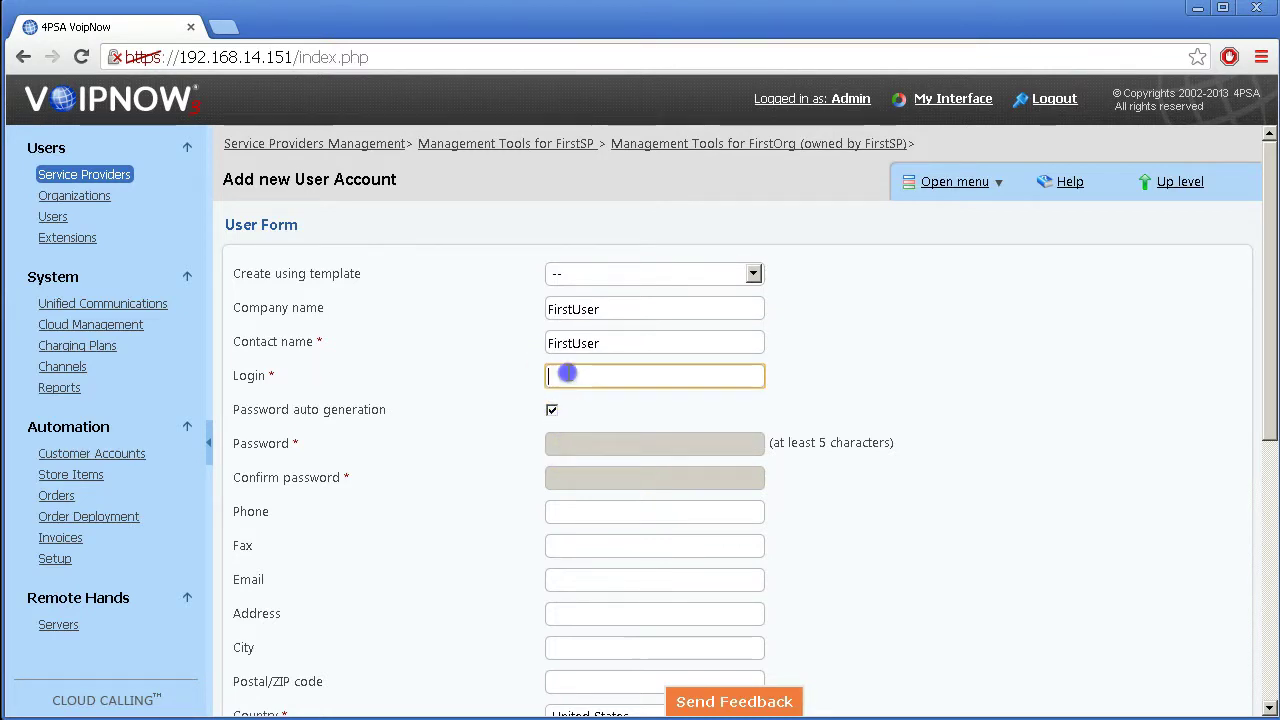
pyautogui.write('first')
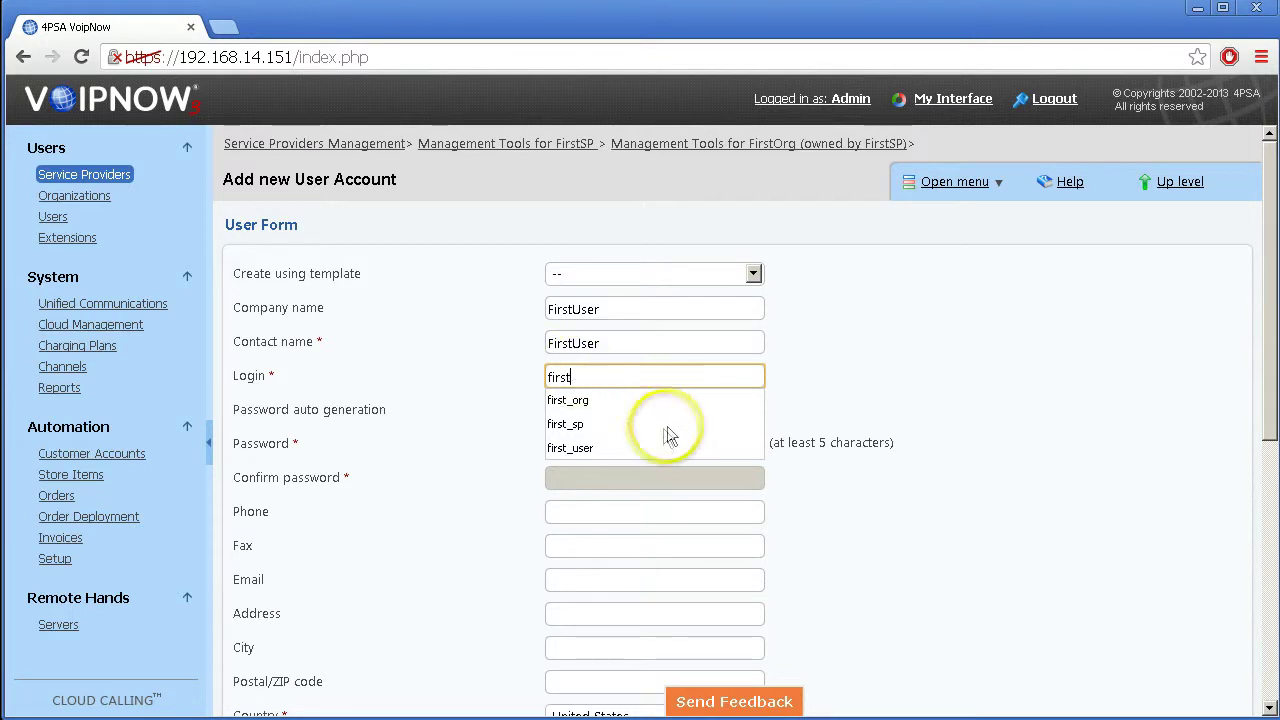
pyautogui.click(628, 447)
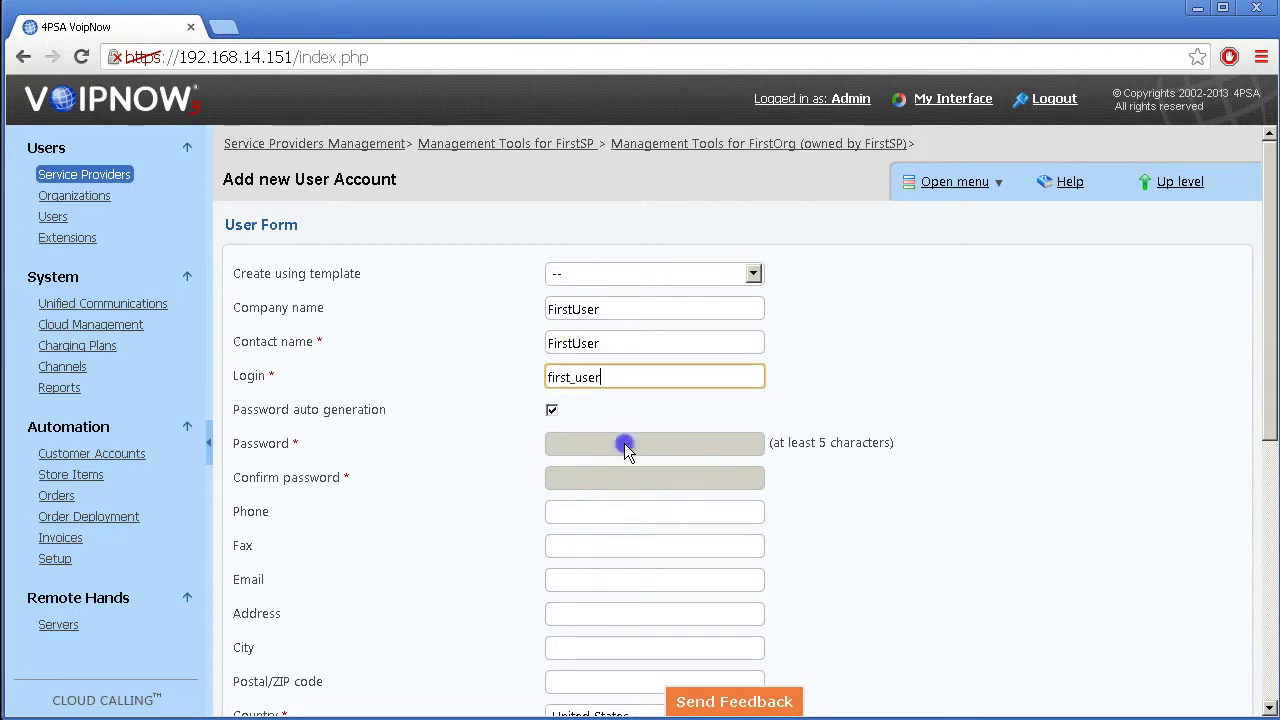
pyautogui.scroll(-5, 628, 447)
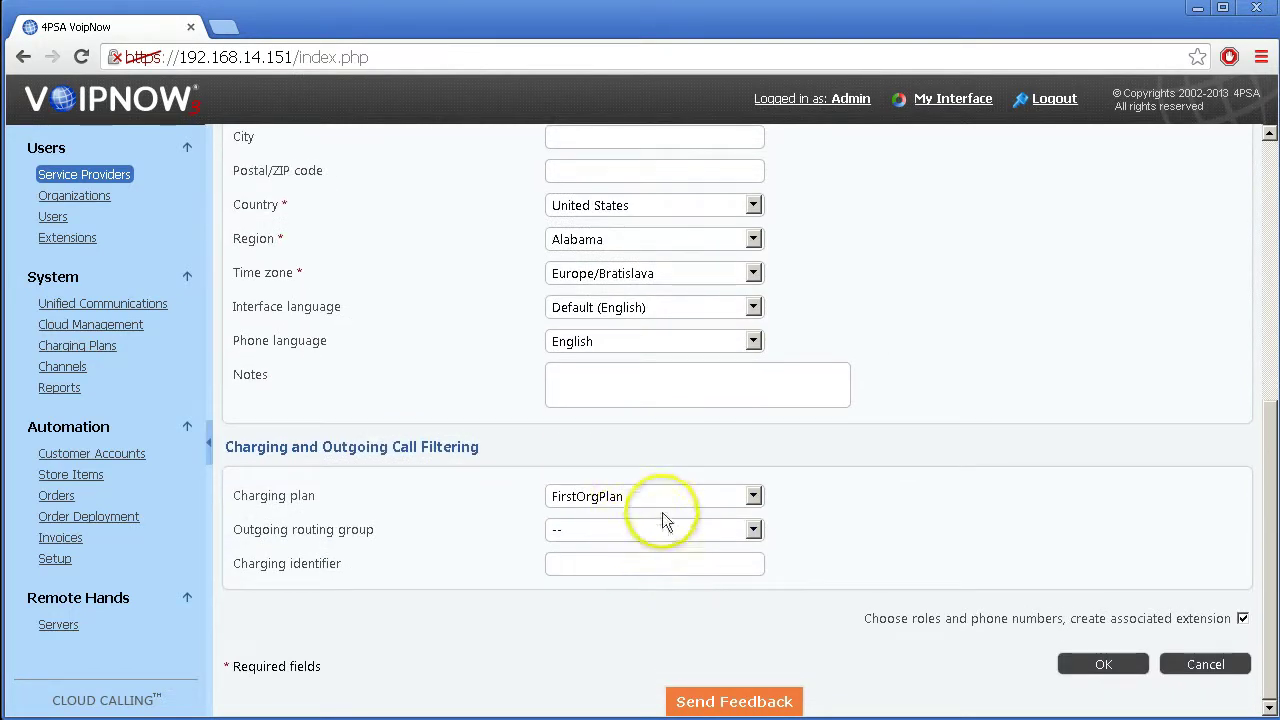
pyautogui.click(662, 512)
pyautogui.click(660, 531)
pyautogui.click(1103, 660)
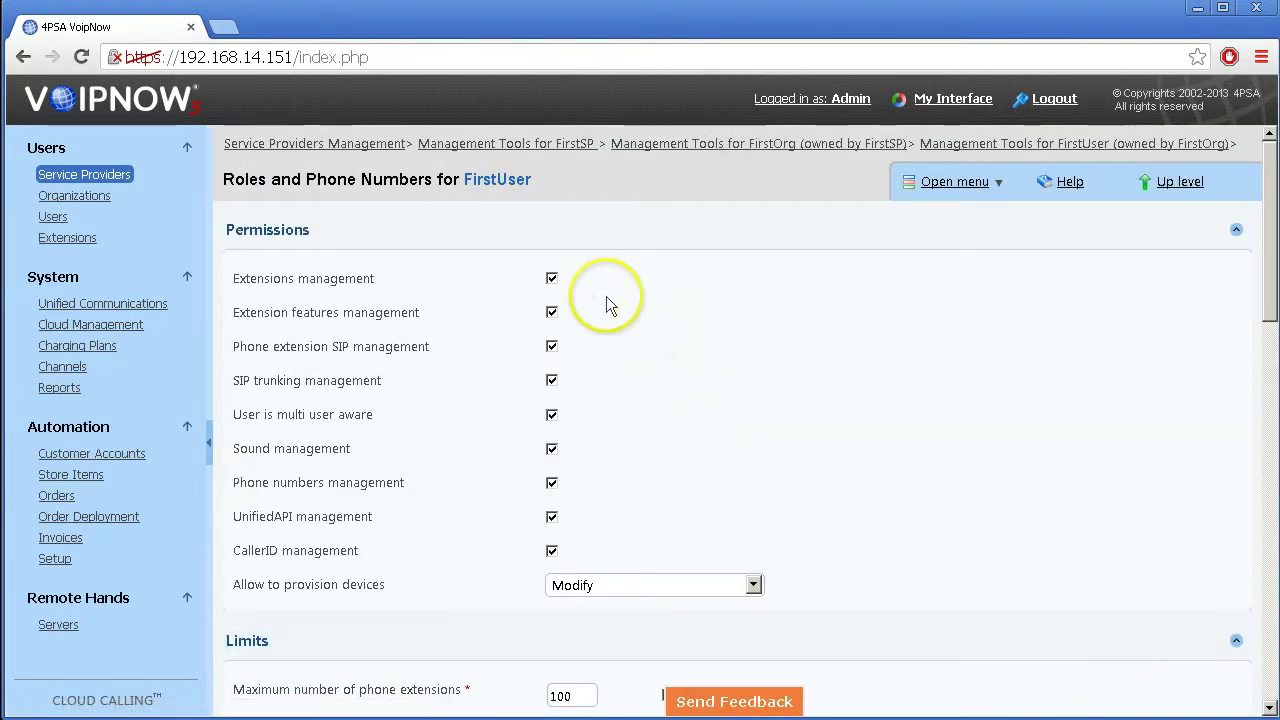
pyautogui.scroll(-10, 584, 292)
pyautogui.scroll(-5, 581, 326)
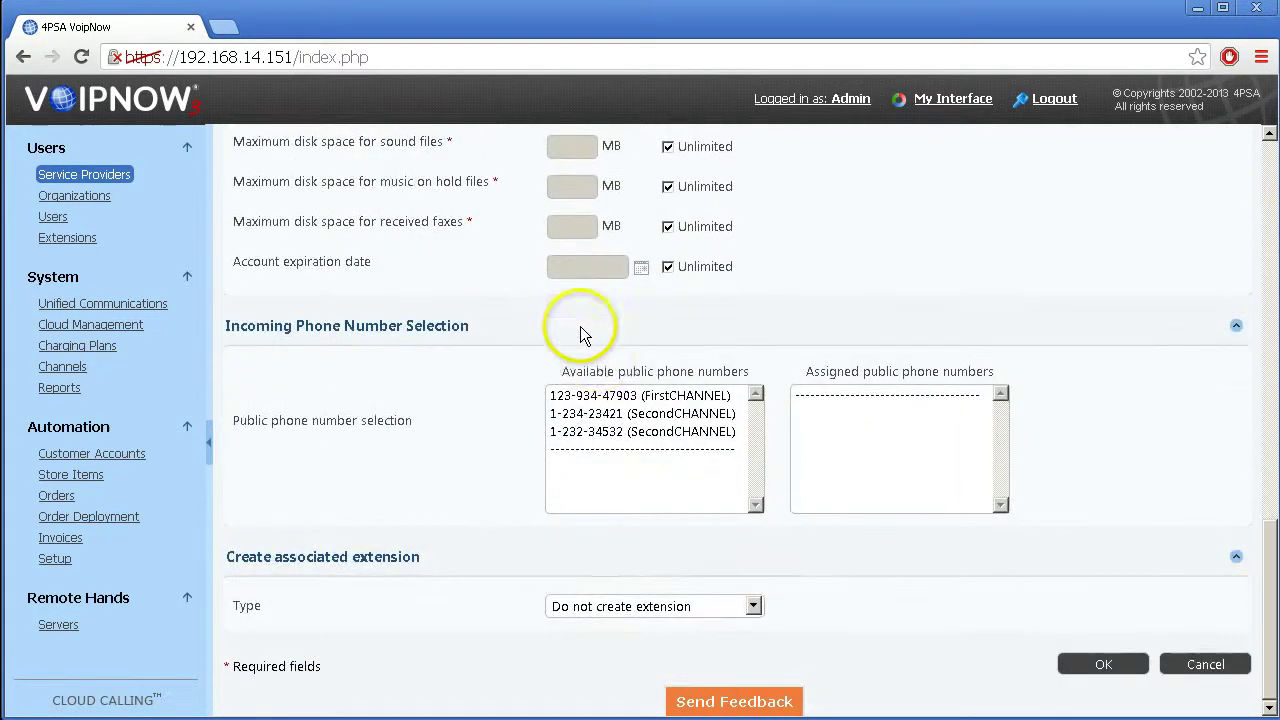
pyautogui.doubleClick(636, 420)
pyautogui.doubleClick(620, 396)
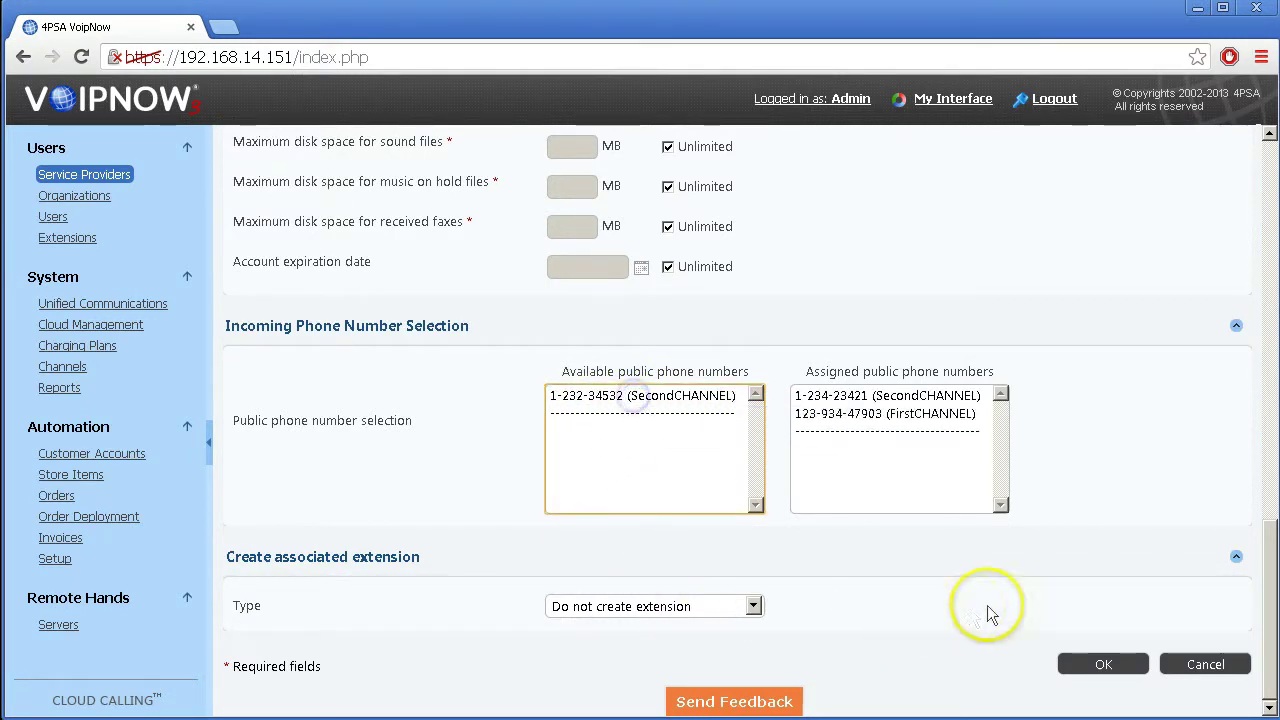
# Create a phone-terminal extension labelled 'Extension 1' with the FirstCHANNEL number assigned.
pyautogui.click(640, 604)
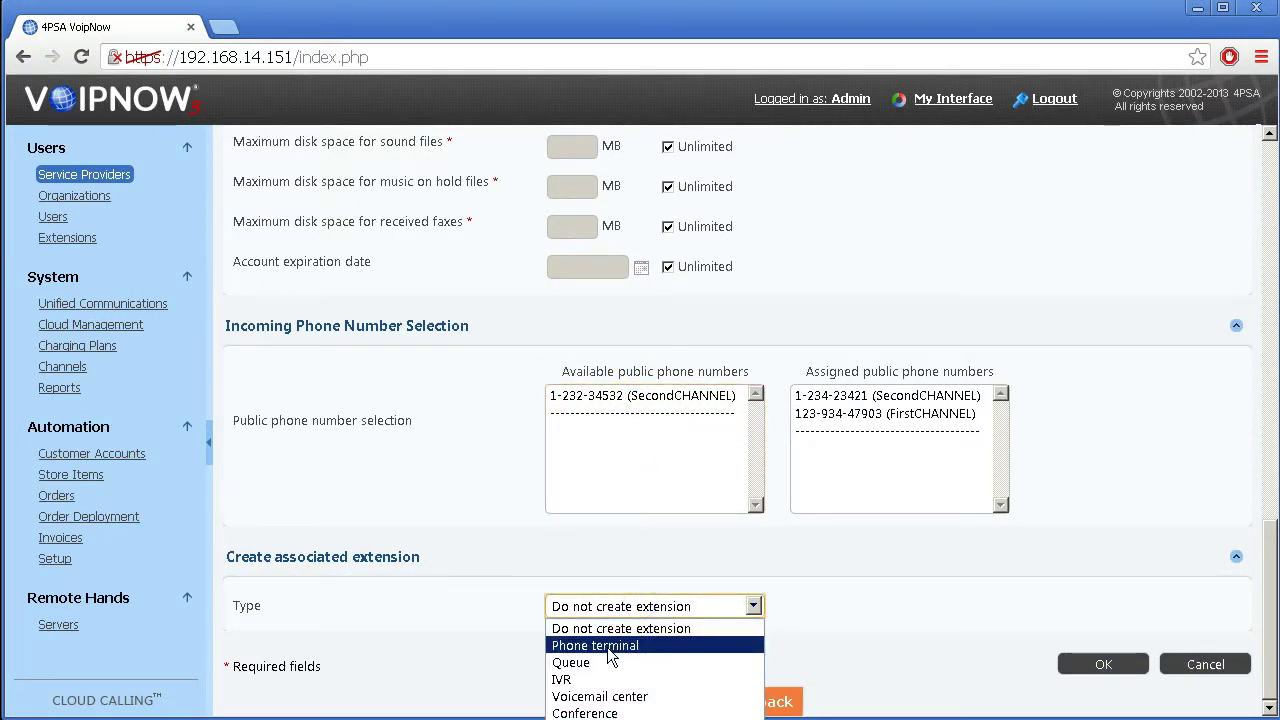
pyautogui.click(607, 646)
pyautogui.scroll(-3, 1067, 610)
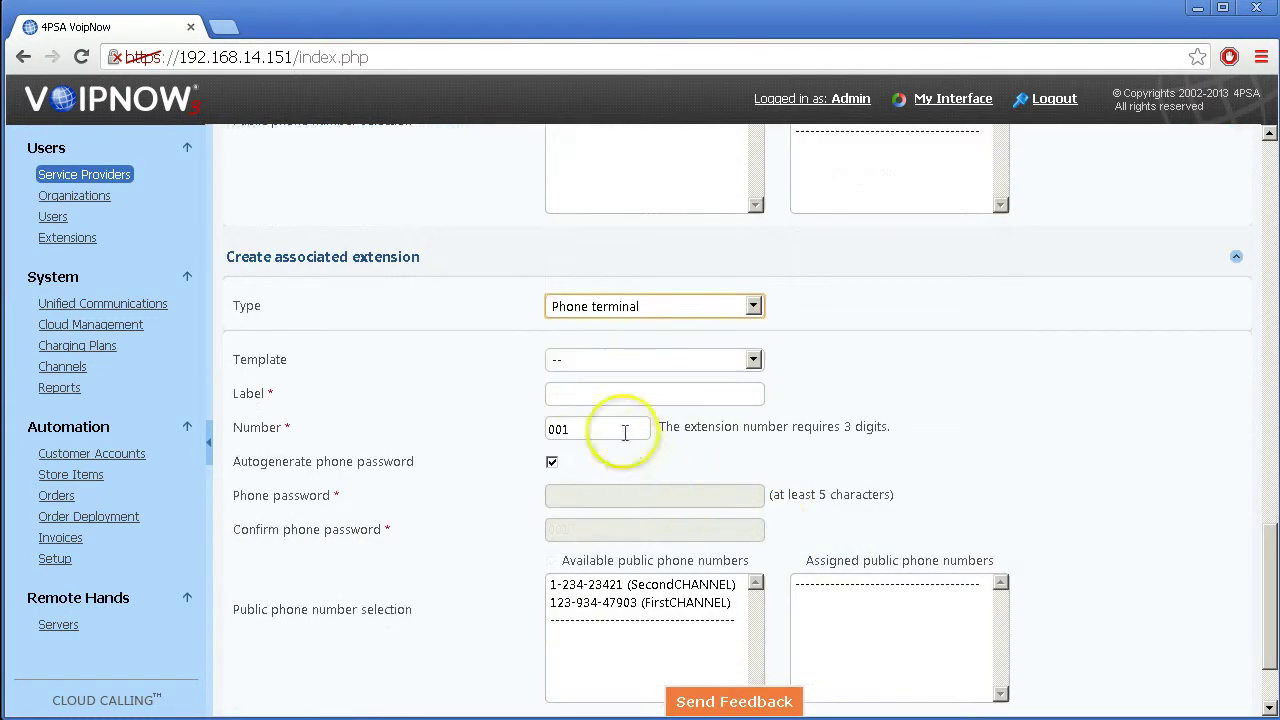
pyautogui.click(588, 392)
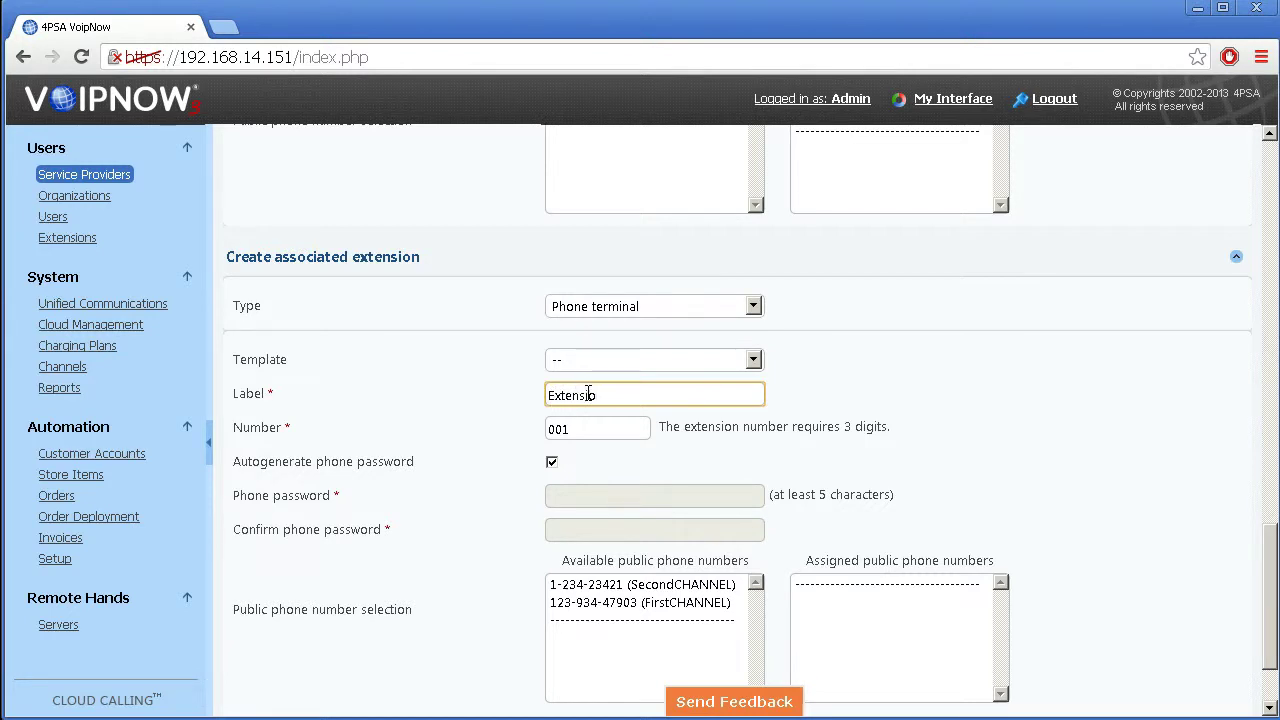
pyautogui.write('Extension 1')
pyautogui.click(597, 396)
pyautogui.write('n')
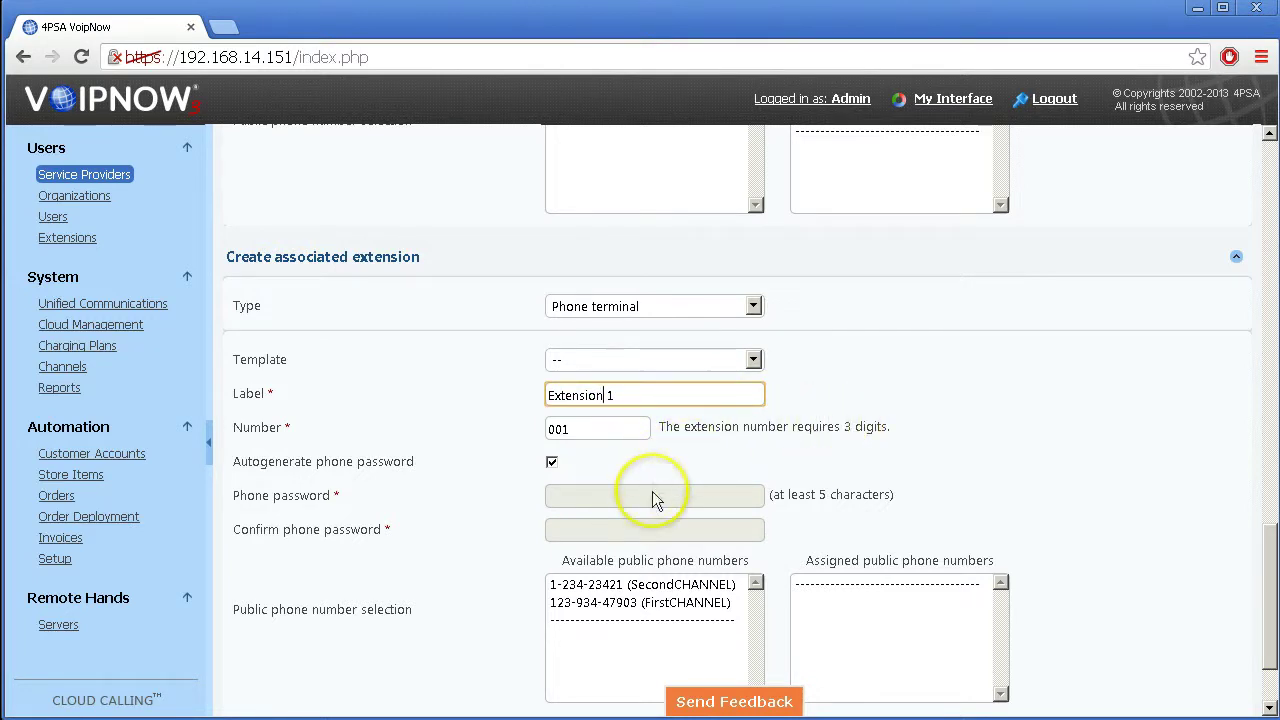
pyautogui.doubleClick(652, 603)
pyautogui.scroll(-2, 1040, 575)
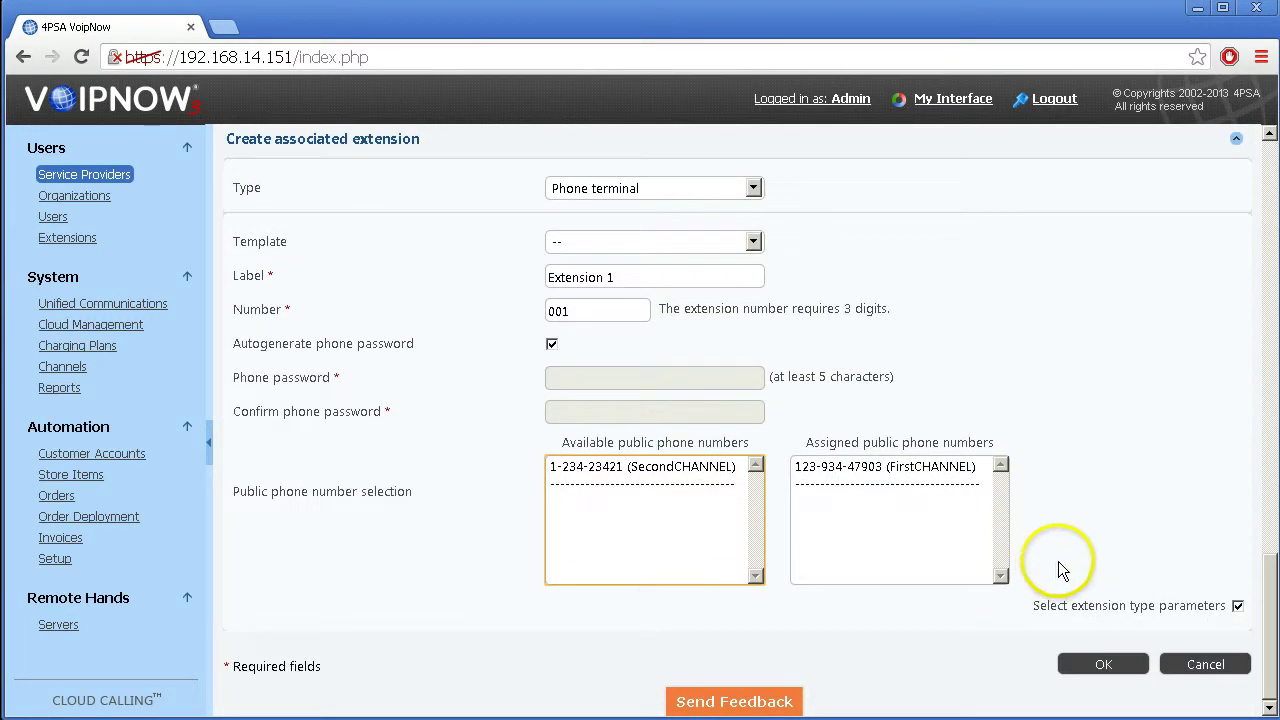
pyautogui.click(1104, 666)
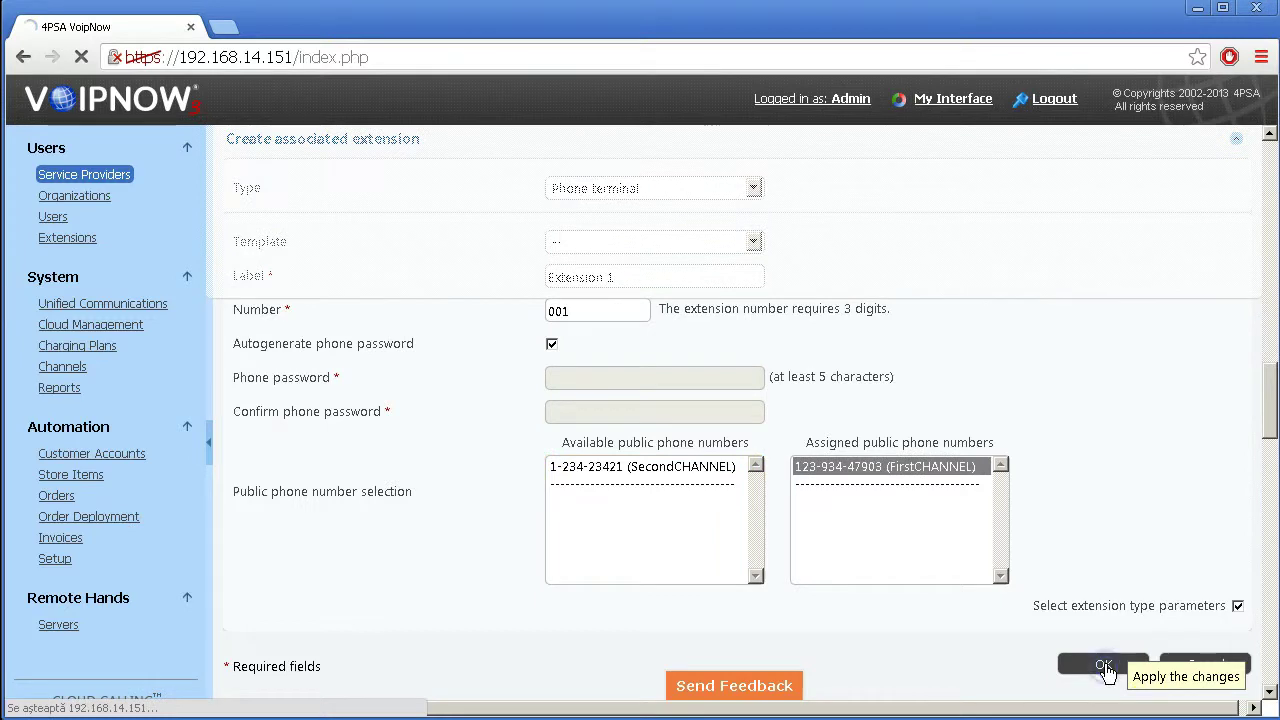
# Save the default phone terminal settings for extension 00100001.
pyautogui.scroll(-10, 540, 350)
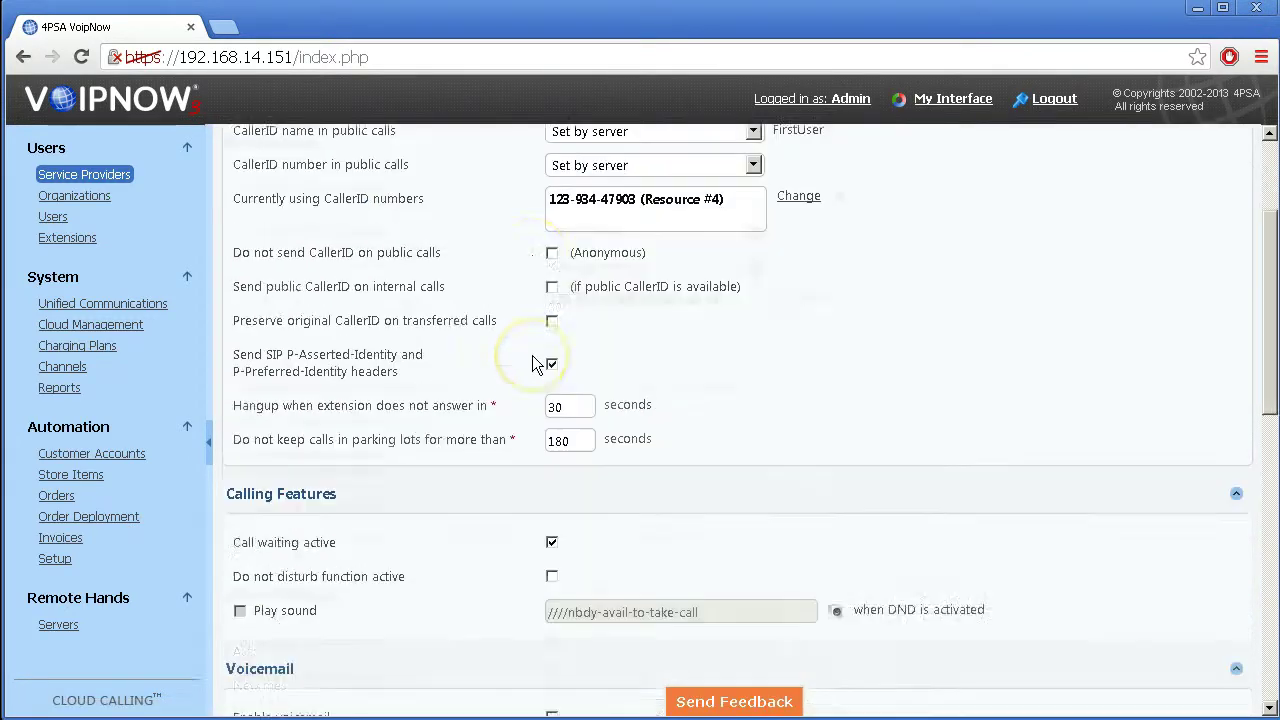
pyautogui.scroll(-2, 532, 365)
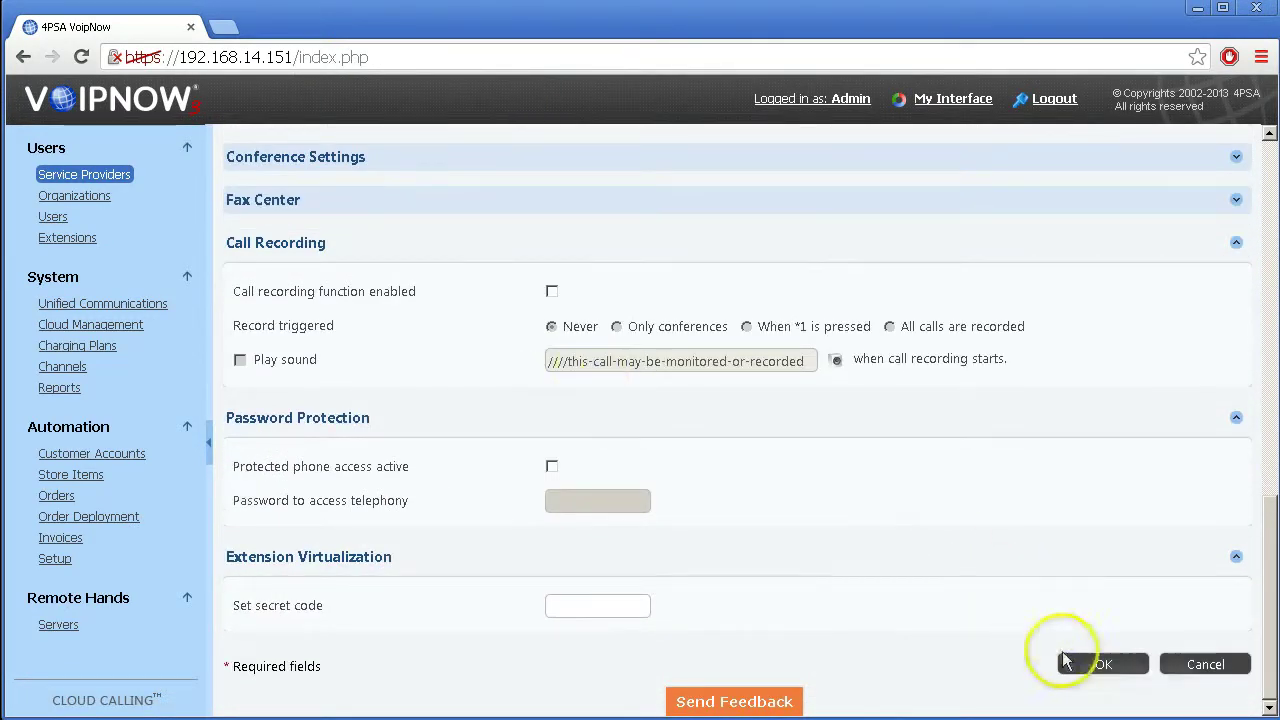
pyautogui.click(1100, 665)
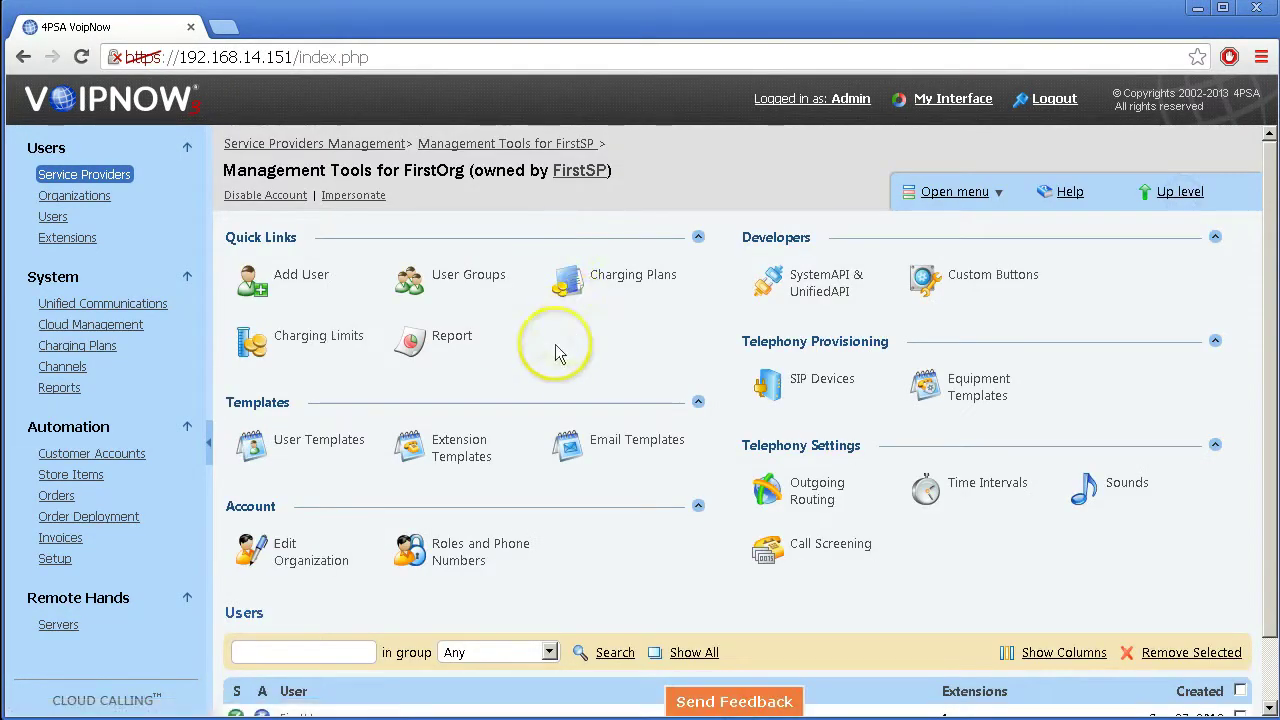
pyautogui.scroll(-1, 400, 280)
# Start a new FirstOrg user with company and contact name SecondUser and login second_user.
pyautogui.click(295, 200)
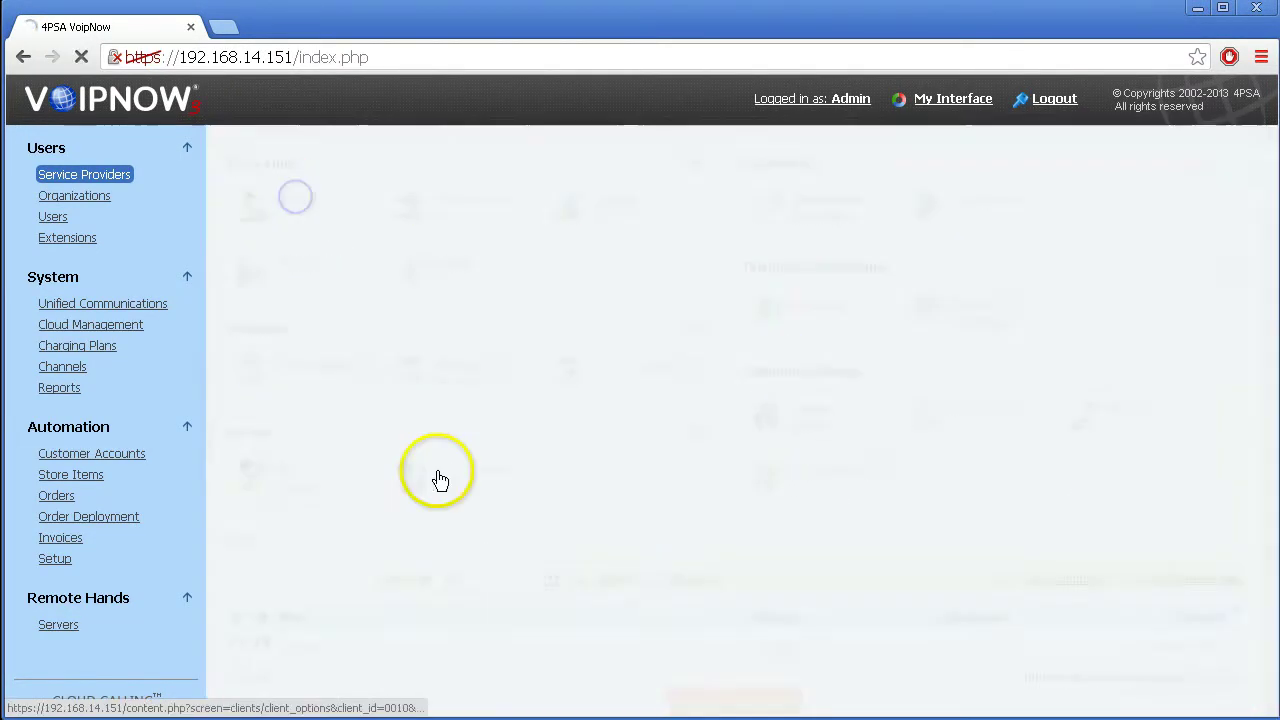
pyautogui.click(586, 309)
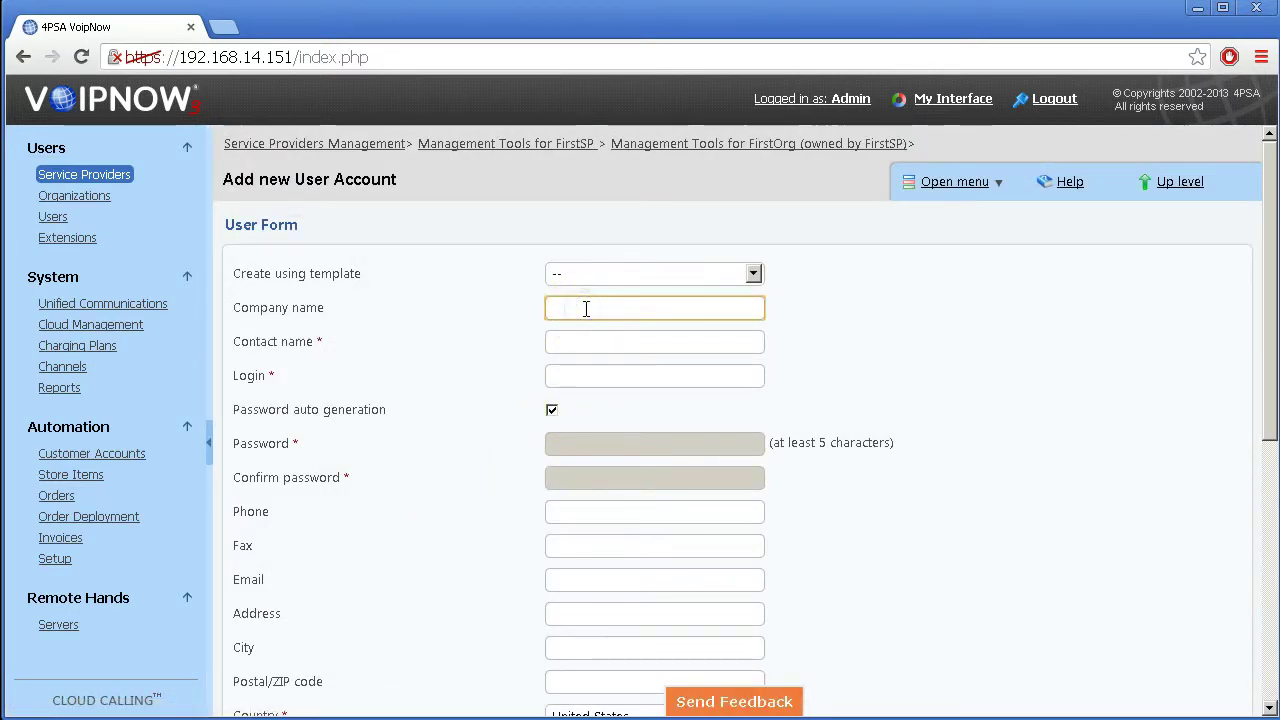
pyautogui.write('Second')
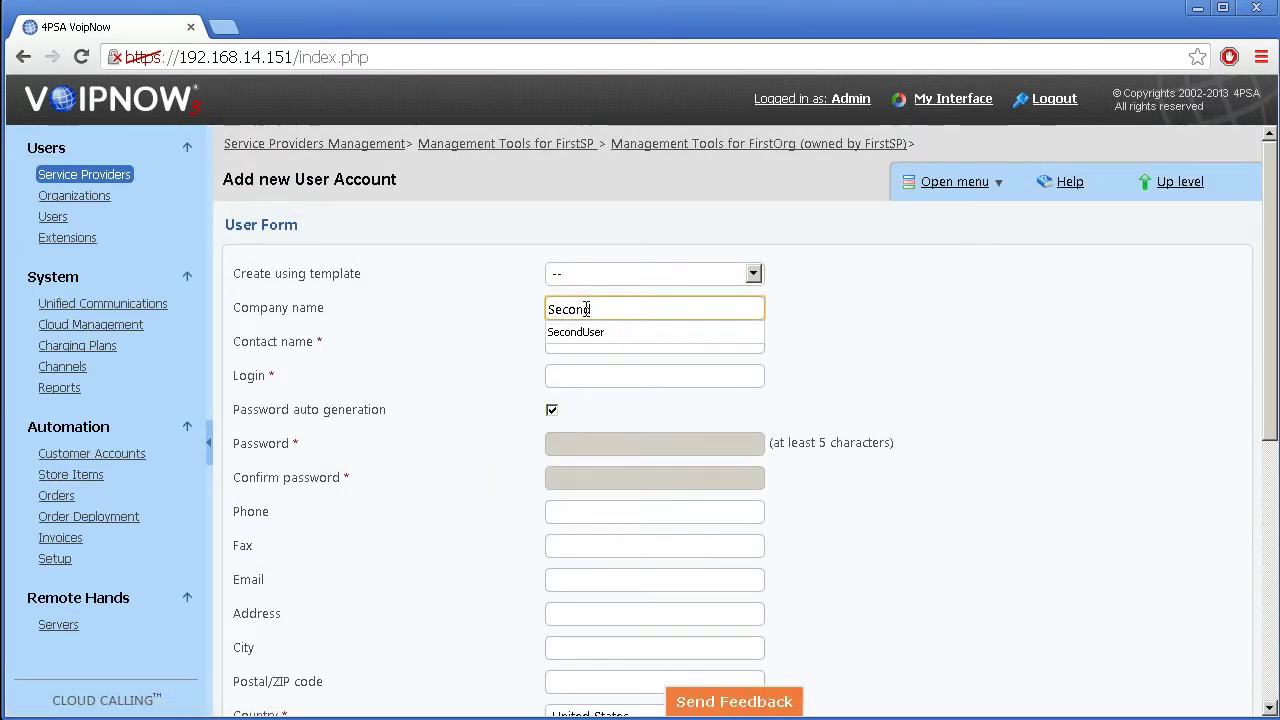
pyautogui.click(586, 332)
pyautogui.click(589, 341)
pyautogui.write('S')
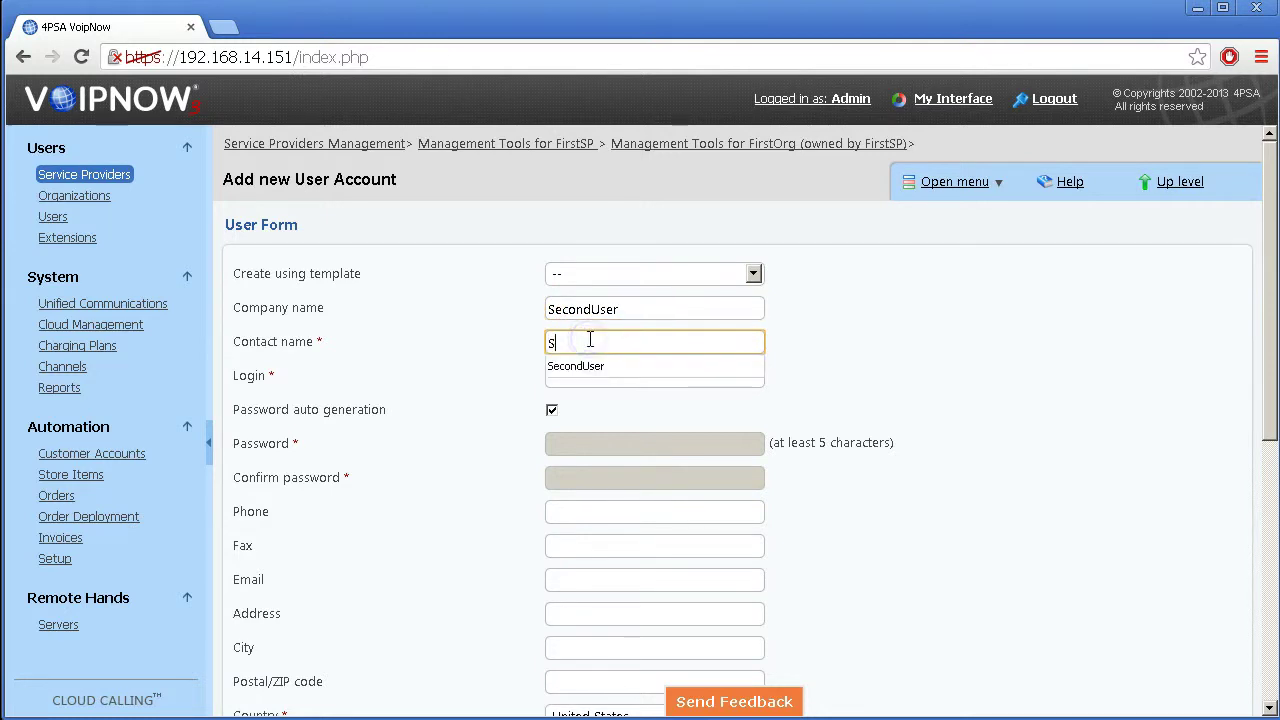
pyautogui.write('e')
pyautogui.click(566, 367)
pyautogui.click(574, 376)
pyautogui.write('s')
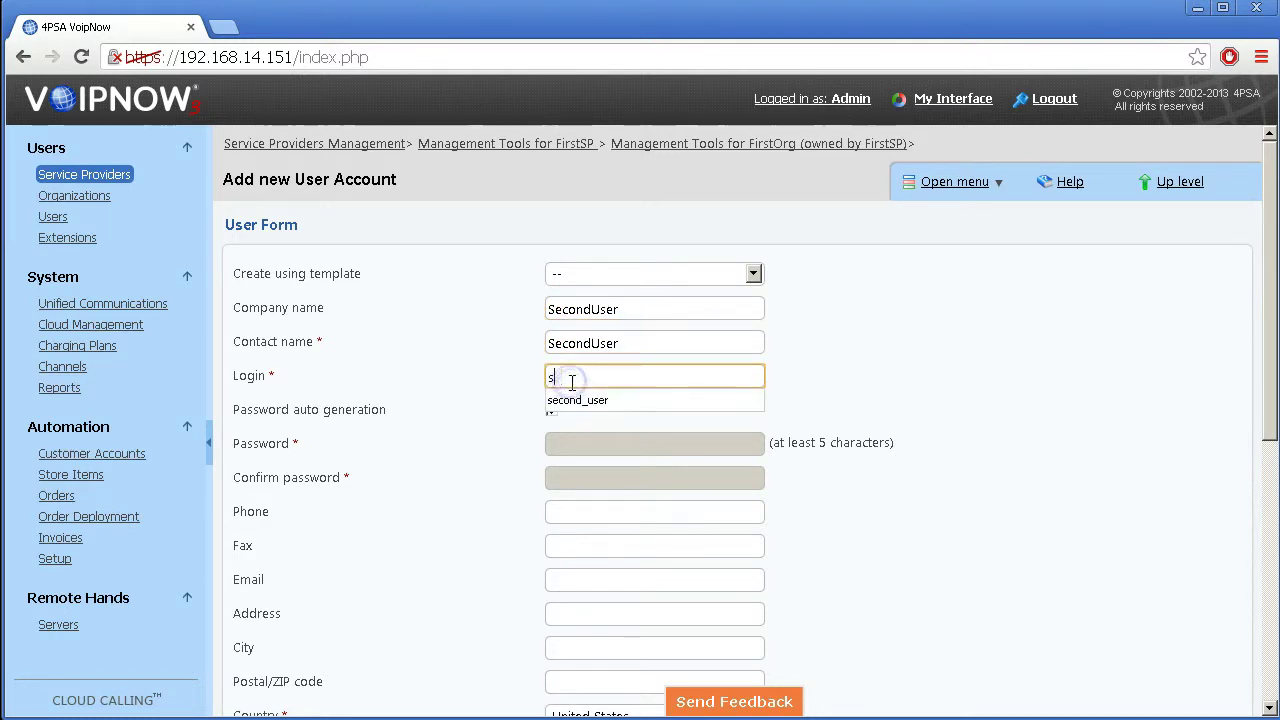
pyautogui.write('e')
pyautogui.click(572, 399)
# Keep FirstOrgPlan as the charging plan and save the SecondUser account.
pyautogui.scroll(-5, 465, 450)
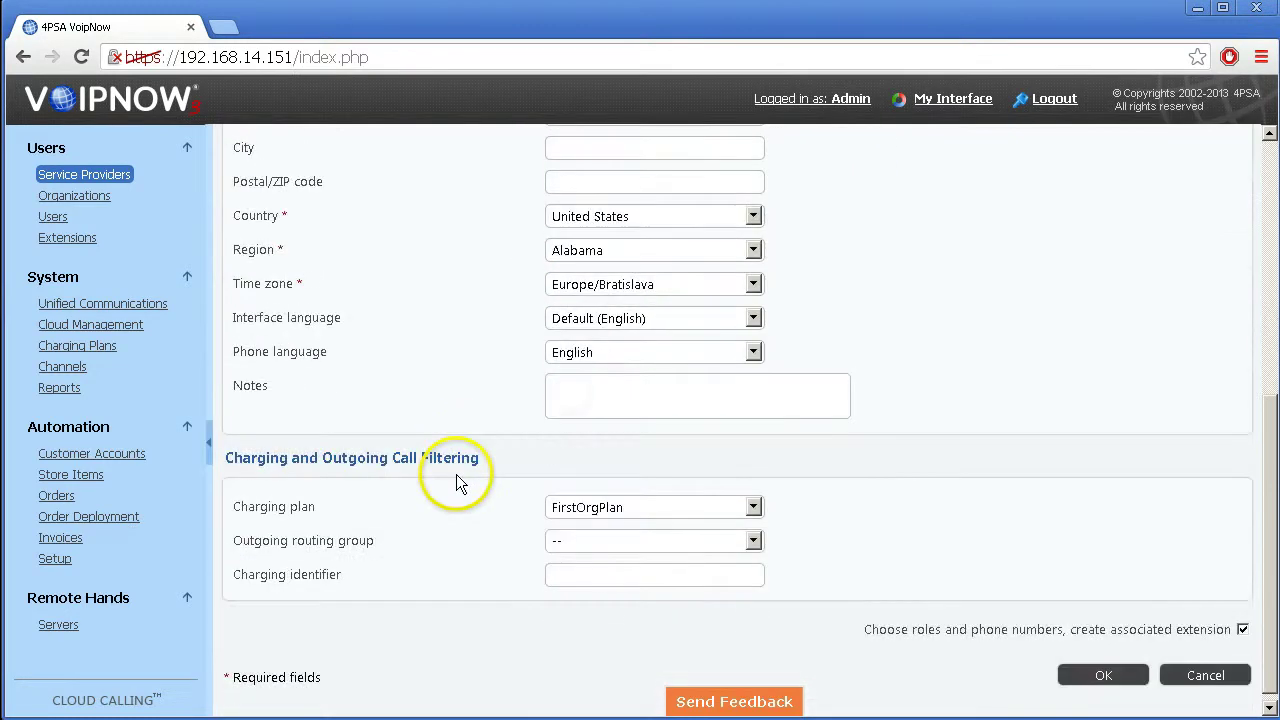
pyautogui.click(636, 512)
pyautogui.click(636, 512)
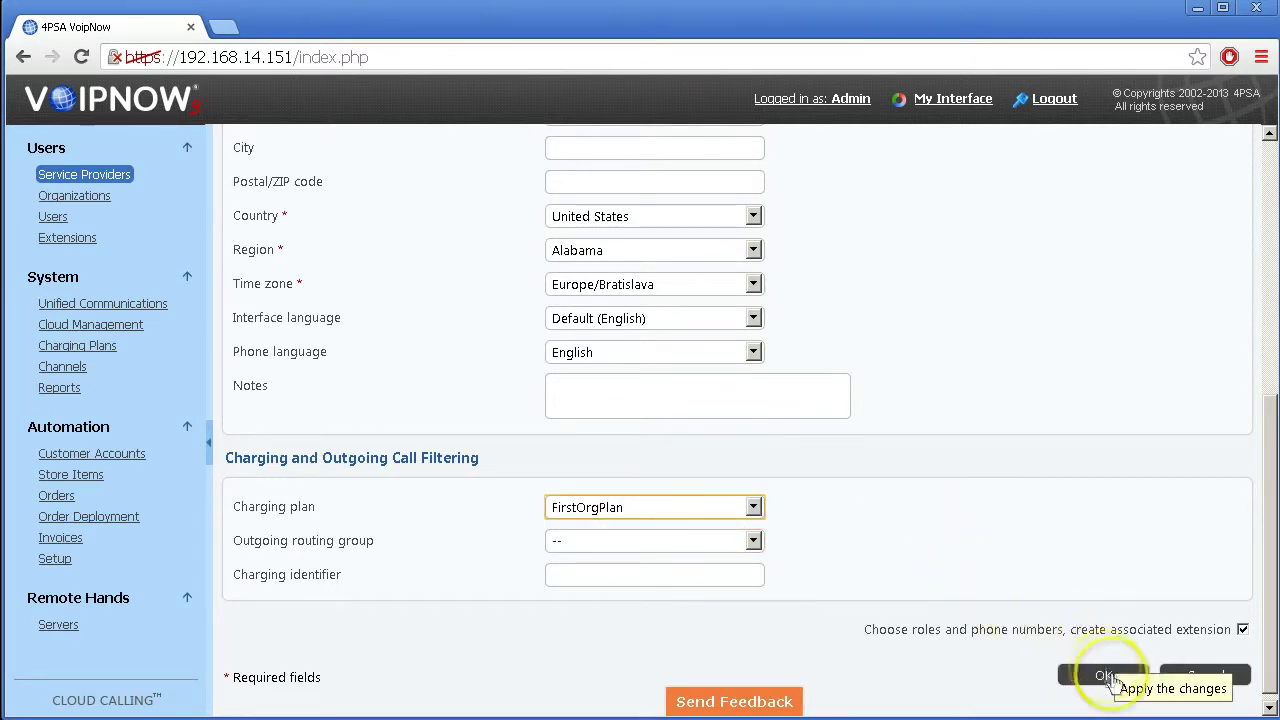
pyautogui.click(1106, 678)
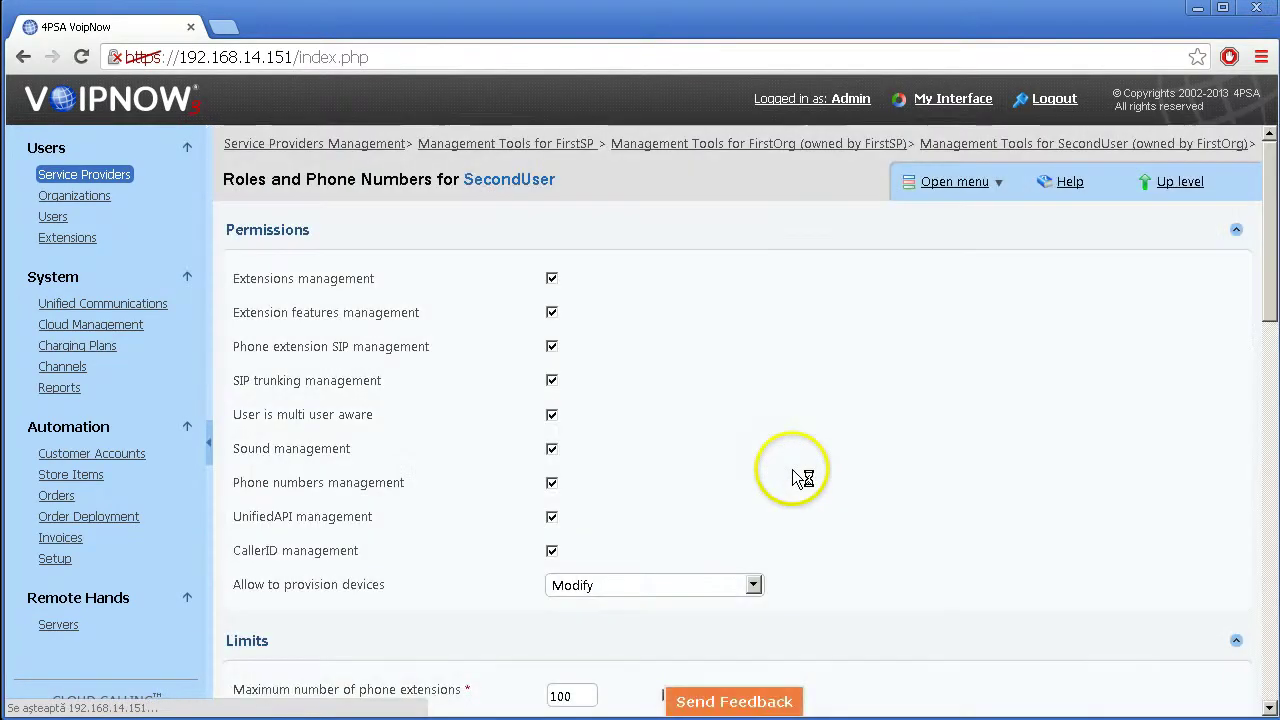
# Assign 1-232-34532 and create phone-terminal extension 002 with SecondCHANNEL assigned, then apply the roles.
pyautogui.scroll(-10, 700, 400)
pyautogui.scroll(-8, 631, 340)
pyautogui.doubleClick(634, 397)
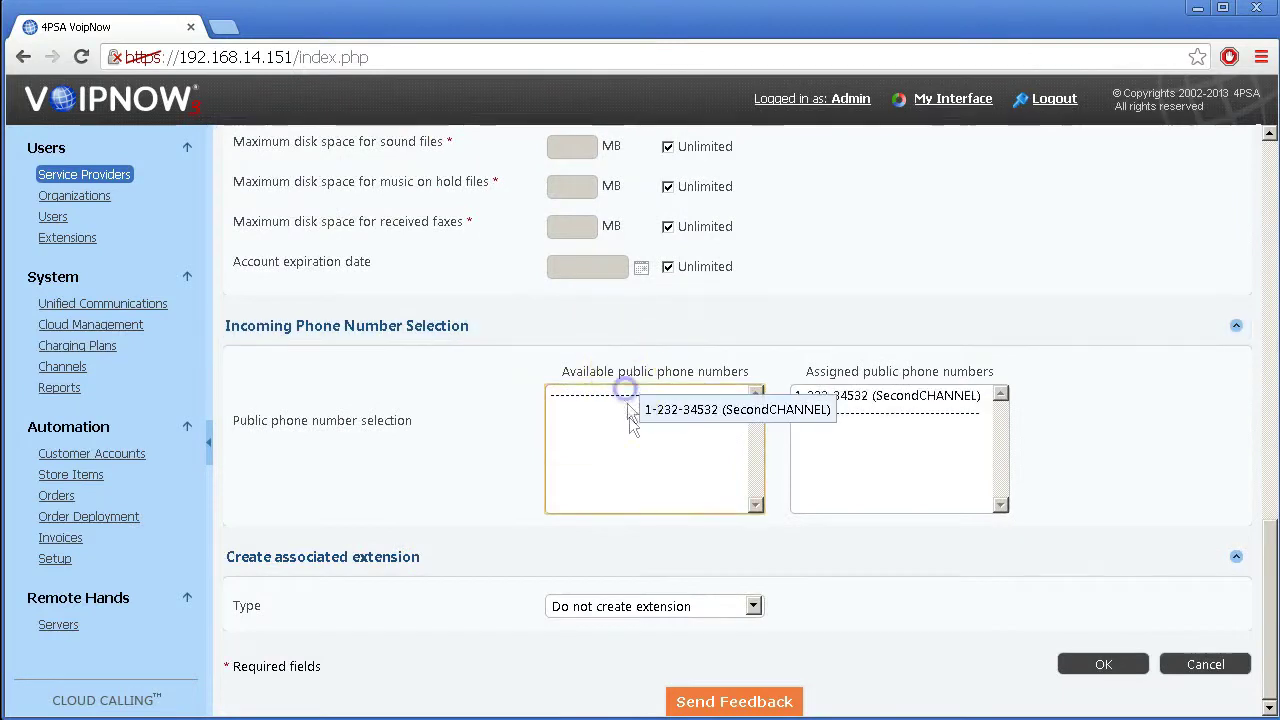
pyautogui.click(660, 607)
pyautogui.click(628, 650)
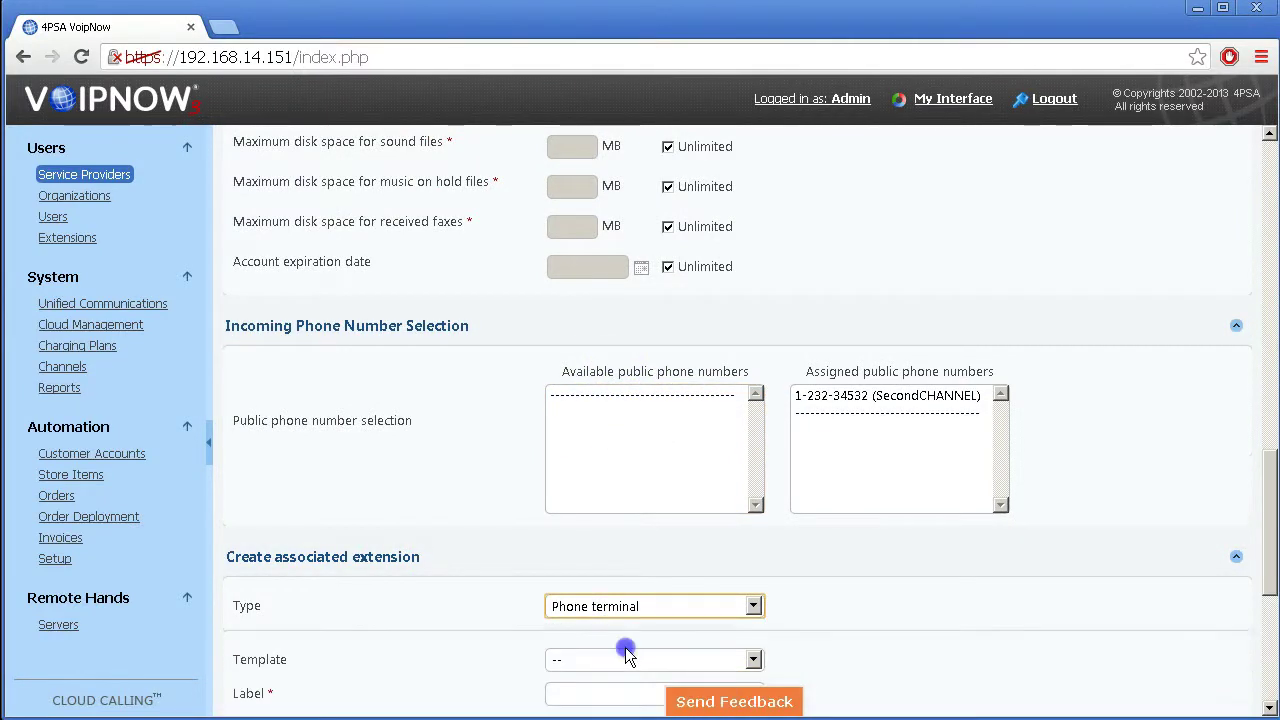
pyautogui.scroll(-4, 714, 606)
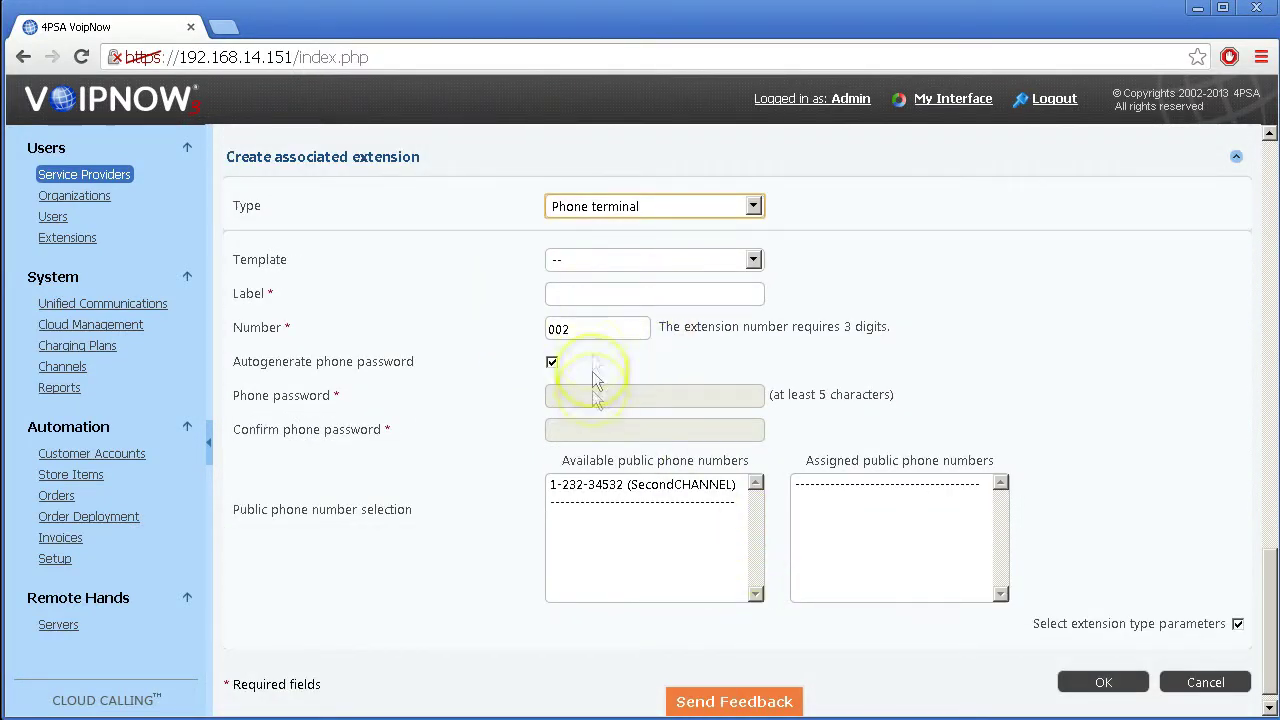
pyautogui.click(597, 293)
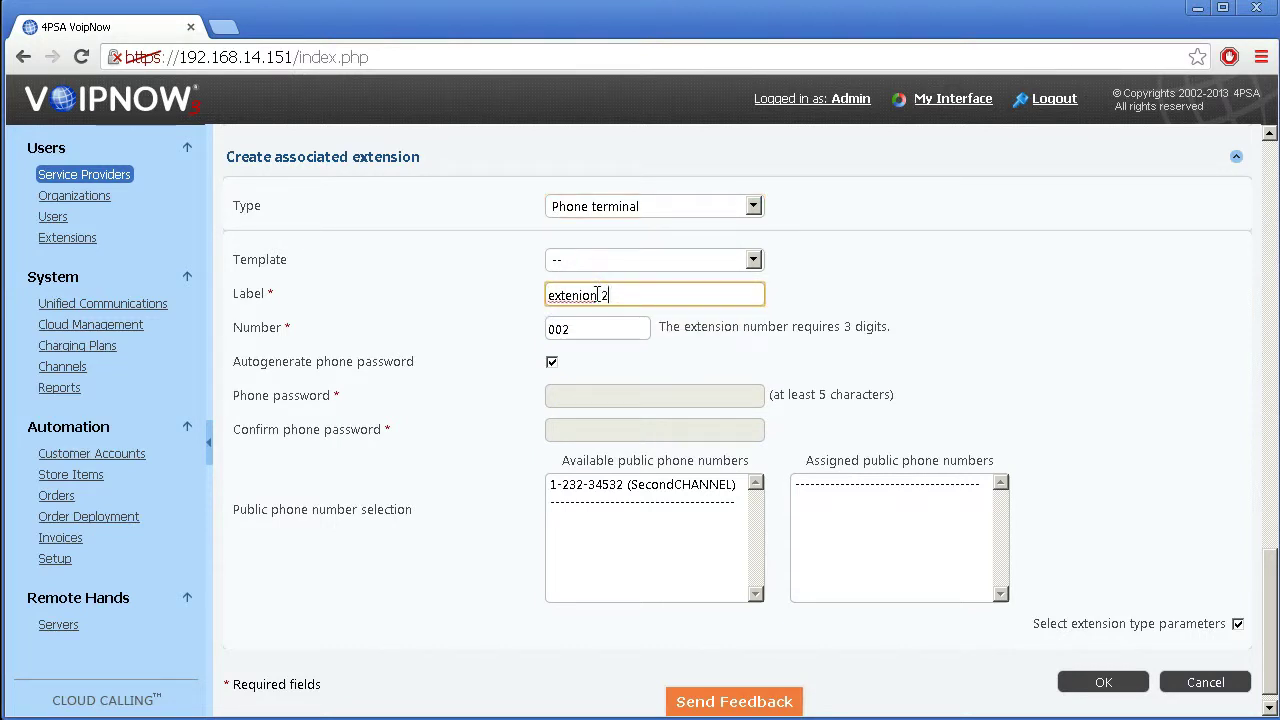
pyautogui.moveTo(640, 484); pyautogui.dragTo(890, 500)
pyautogui.click(1118, 668)
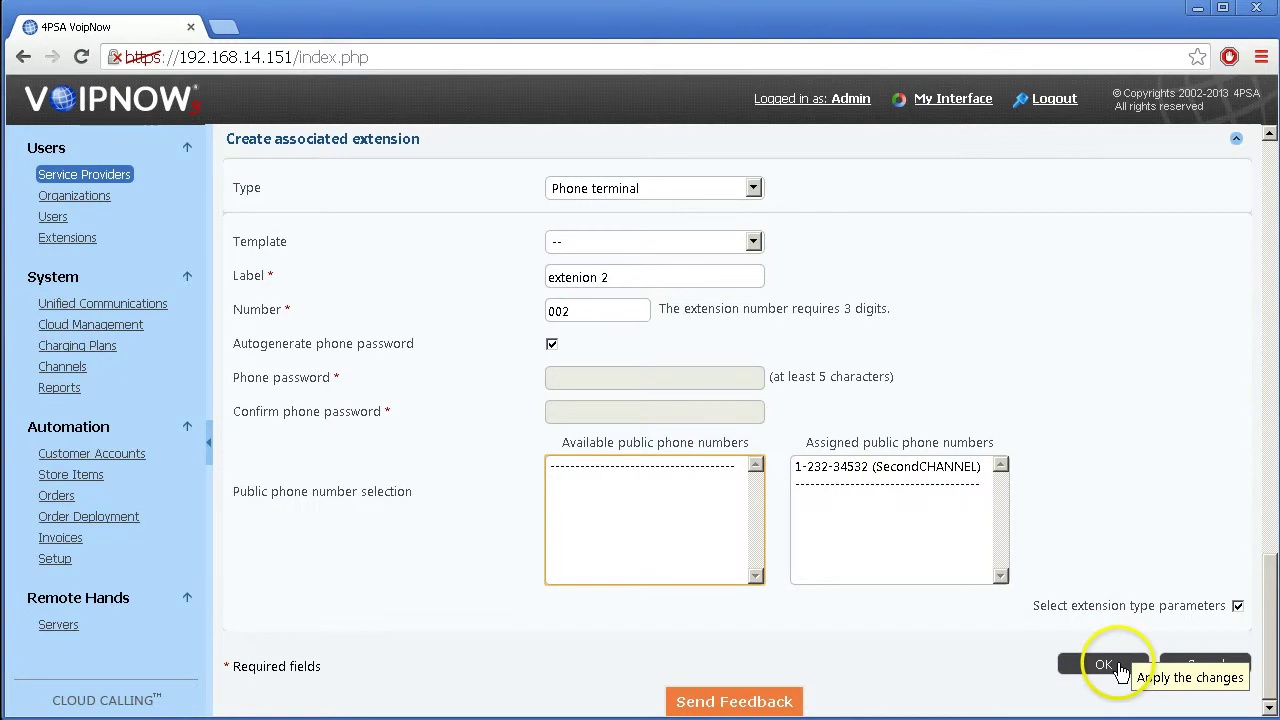
# Save extension 00100002's default phone terminal settings and go back up to FirstOrg's extension list.
pyautogui.scroll(-3, 563, 370)
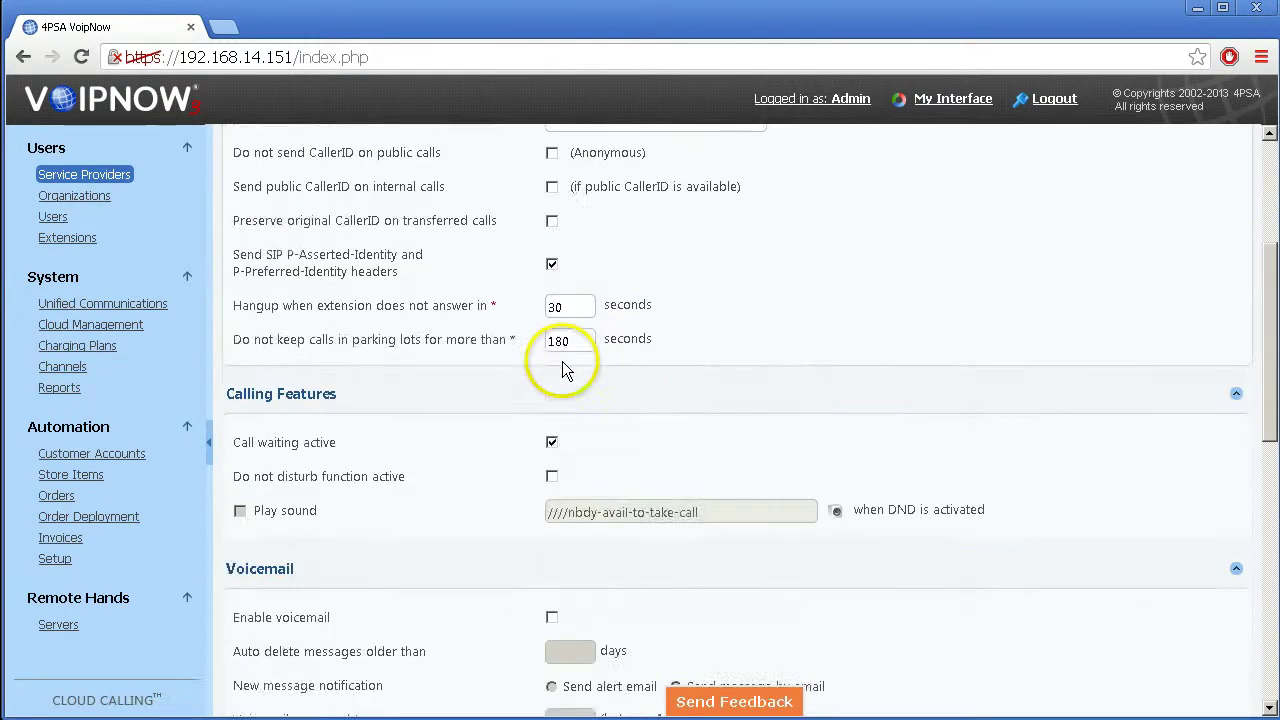
pyautogui.scroll(-8, 563, 370)
pyautogui.click(1100, 664)
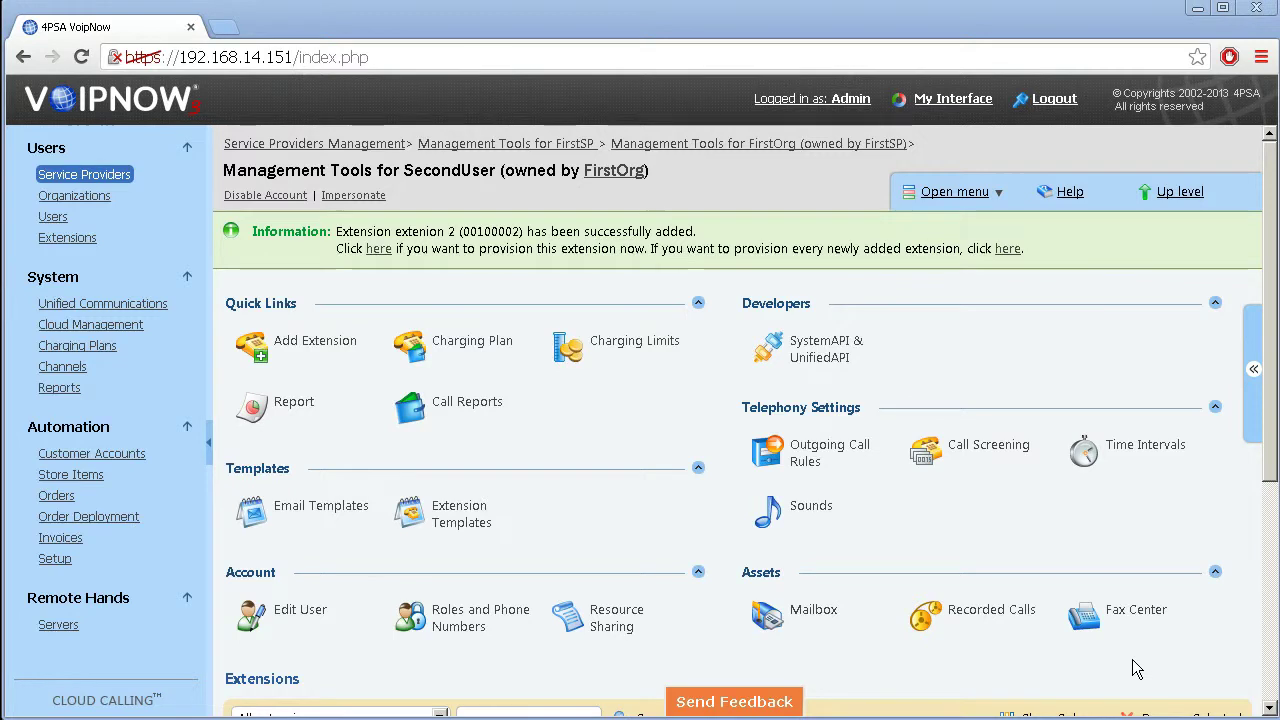
pyautogui.click(1175, 192)
pyautogui.scroll(-3, 630, 448)
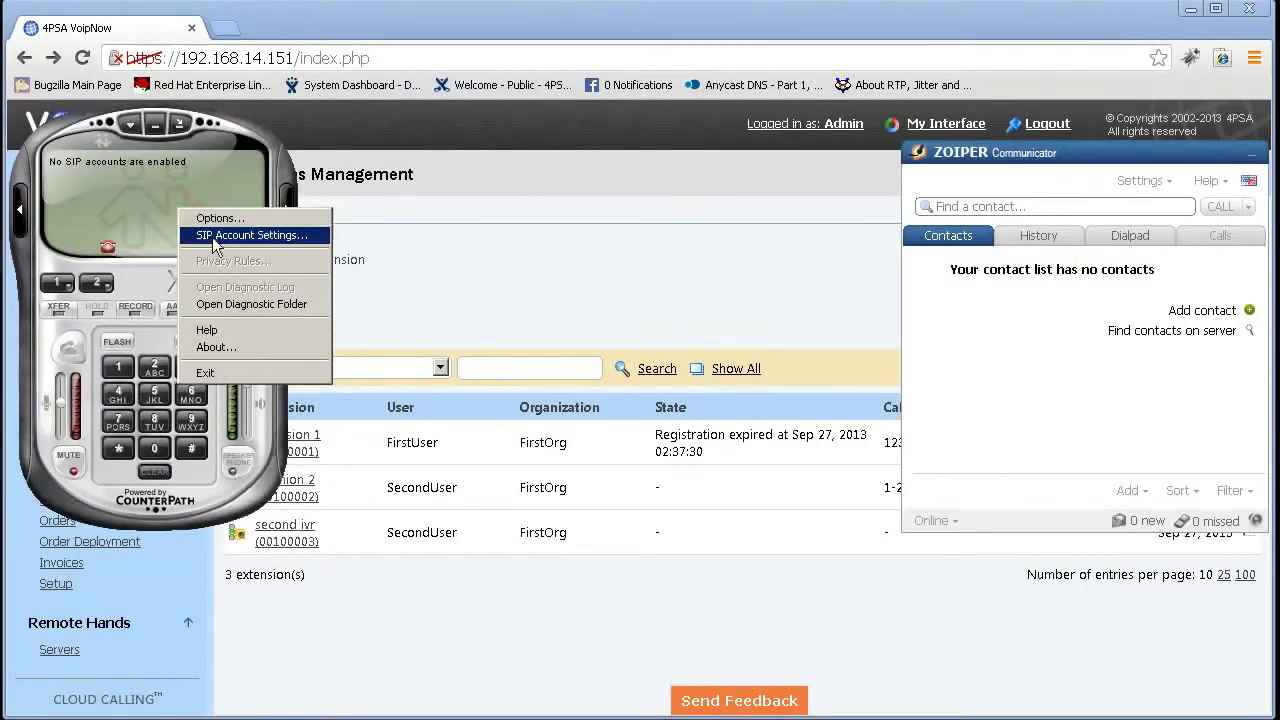
# Add an X-Lite SIP account with display and user name 00100001 on domain 192.168.14.151.
pyautogui.click(250, 234)
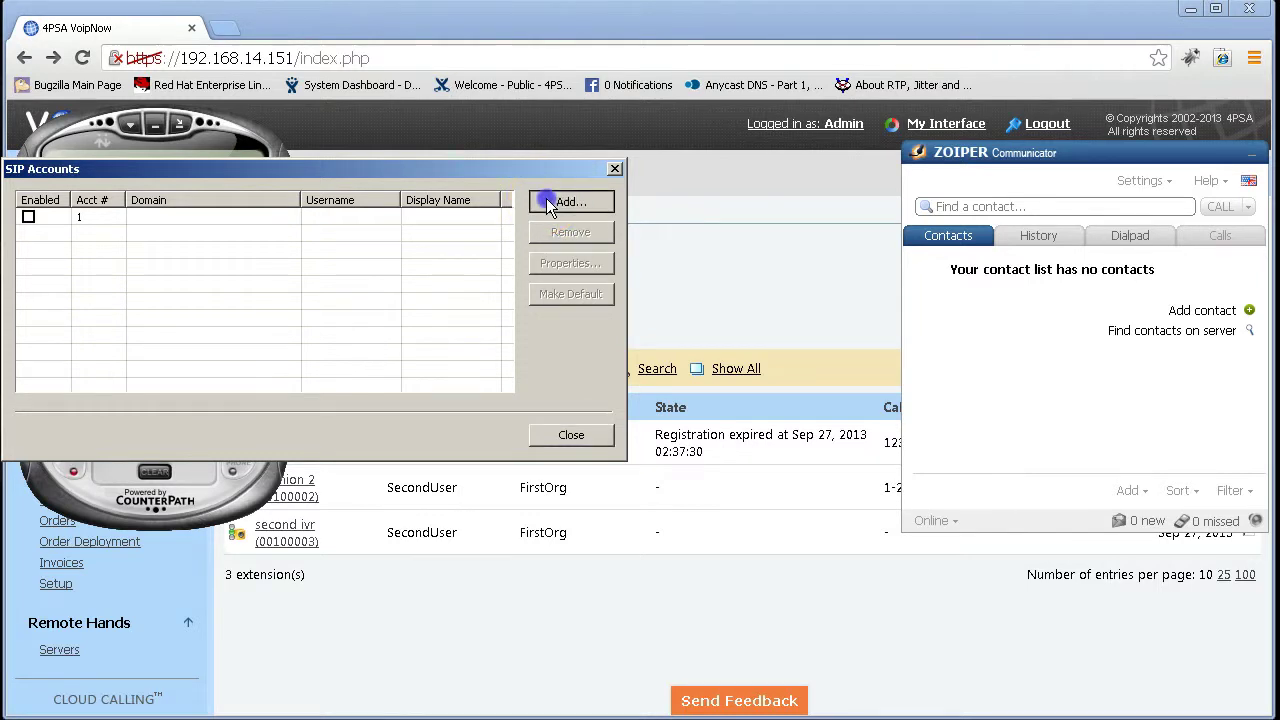
pyautogui.click(549, 205)
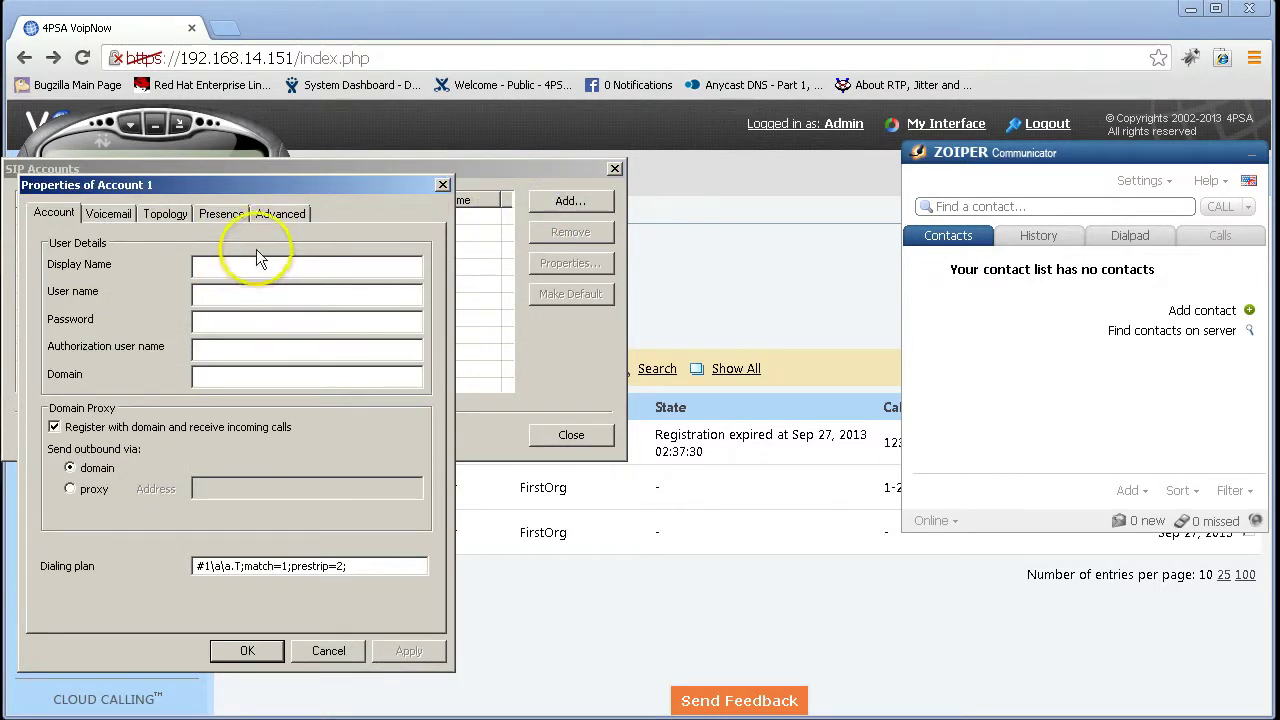
pyautogui.click(258, 264)
pyautogui.write('00100001')
pyautogui.click(254, 293)
pyautogui.write('00100001')
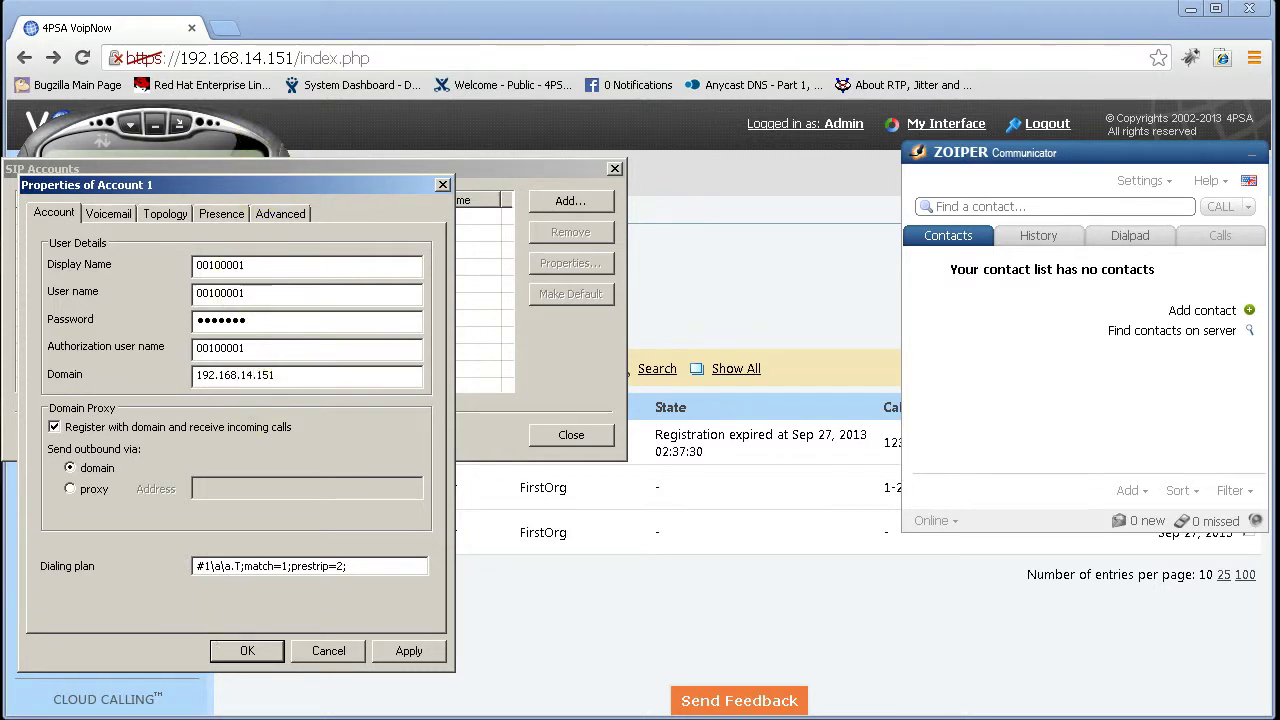
pyautogui.click(409, 651)
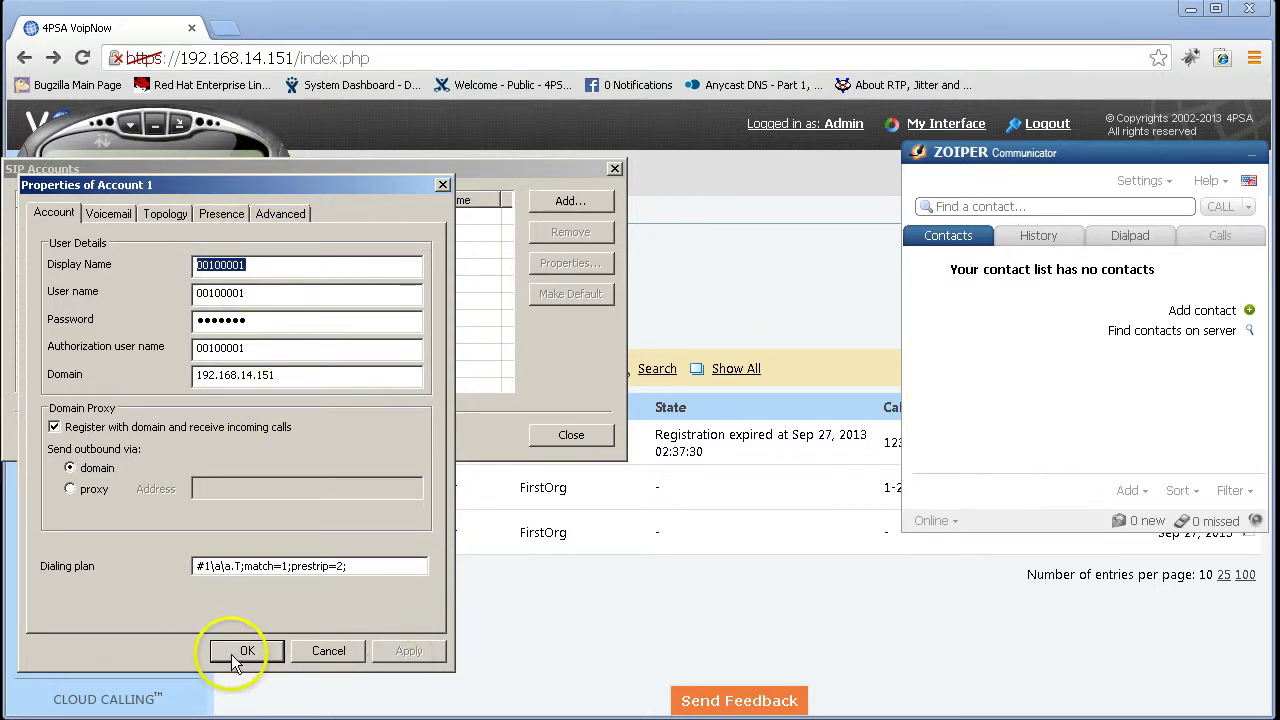
pyautogui.click(238, 652)
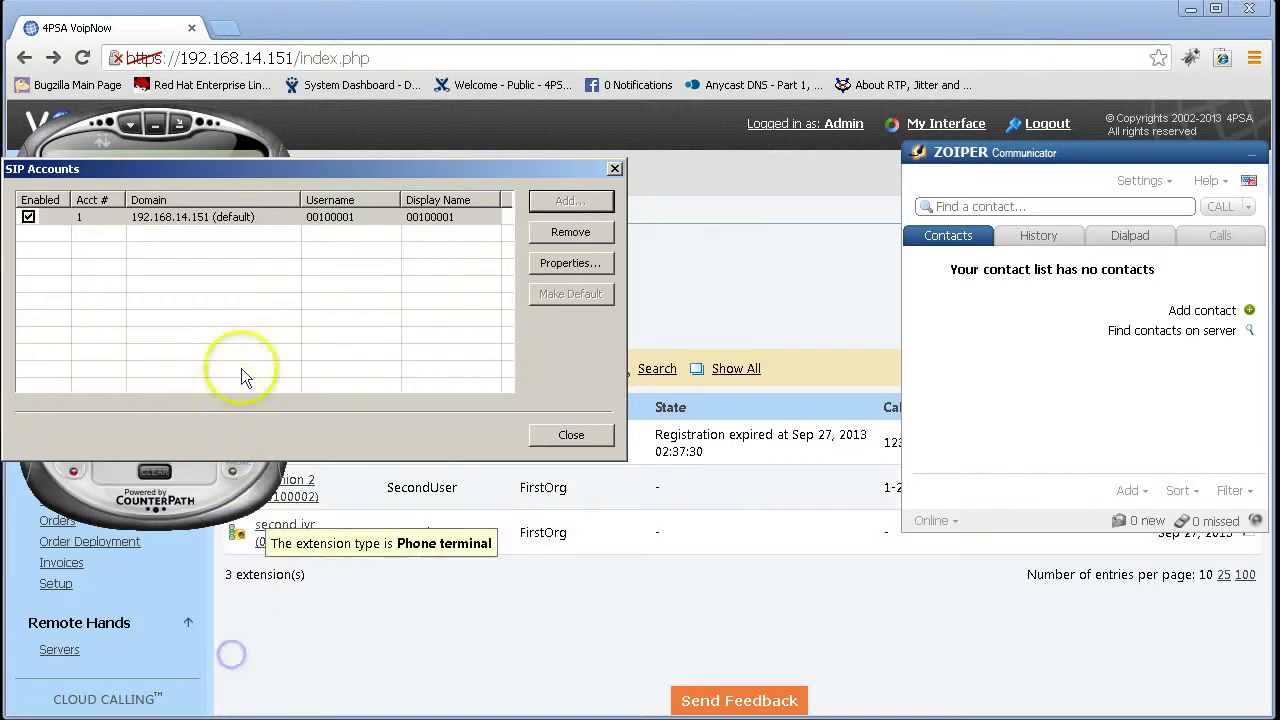
pyautogui.click(571, 436)
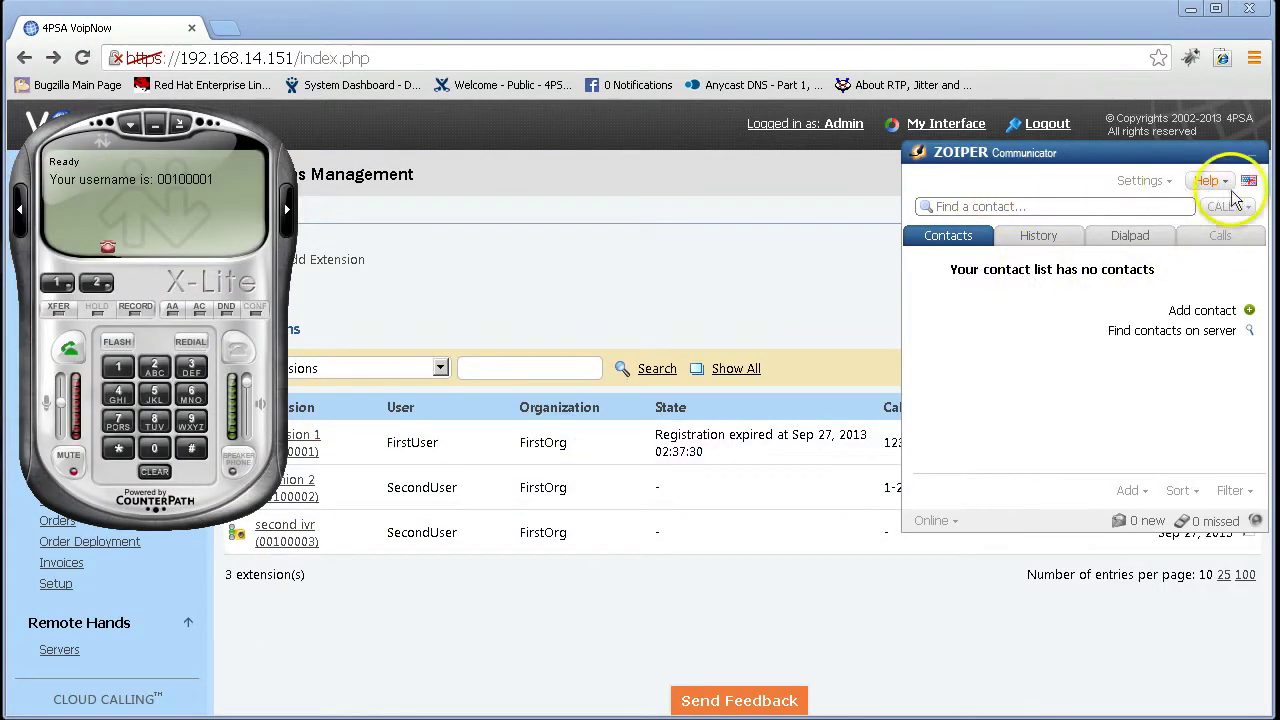
# Create Zoiper SIP account 00100002, fill its 192.168.14.151 domain details, and register it.
pyautogui.click(1160, 183)
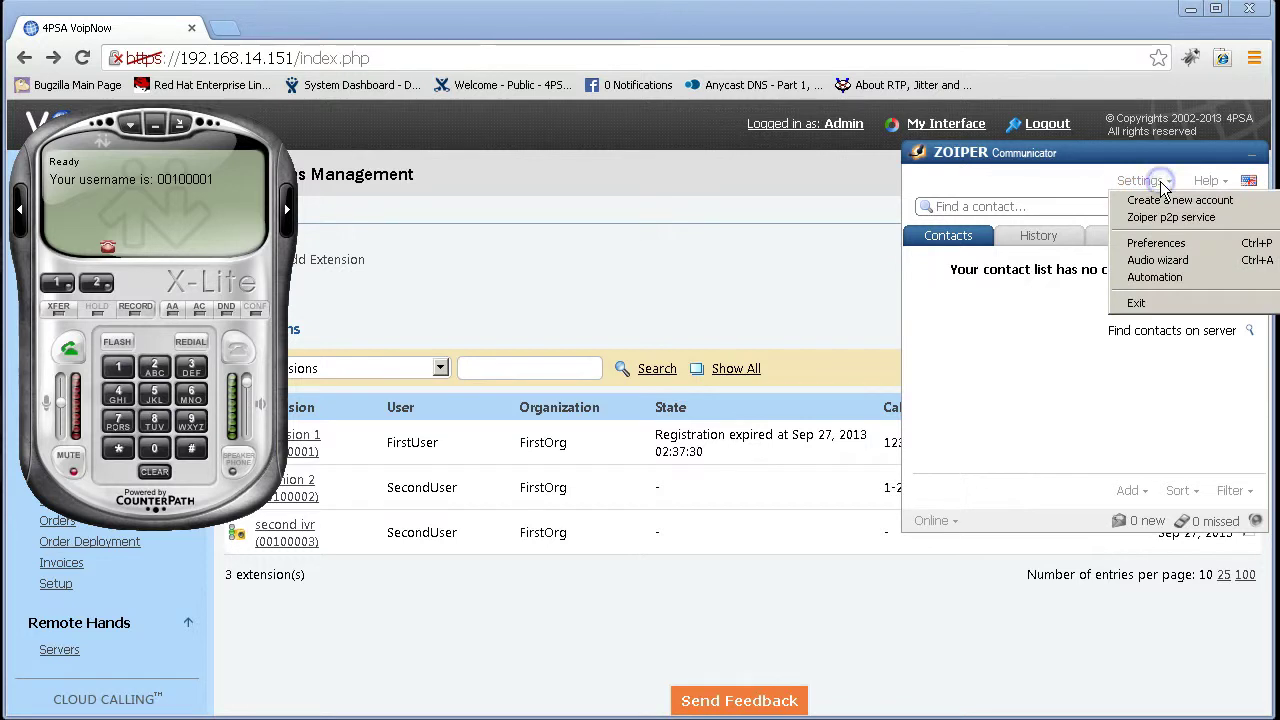
pyautogui.click(1172, 245)
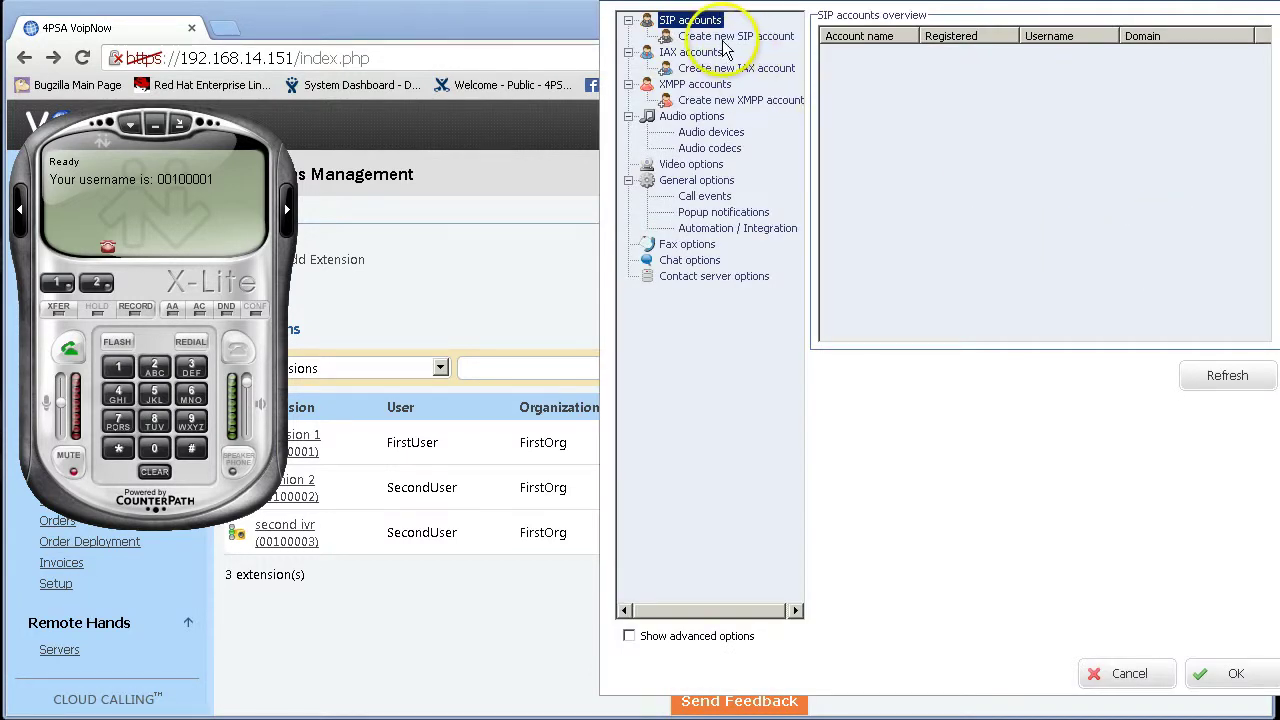
pyautogui.click(736, 36)
pyautogui.click(785, 323)
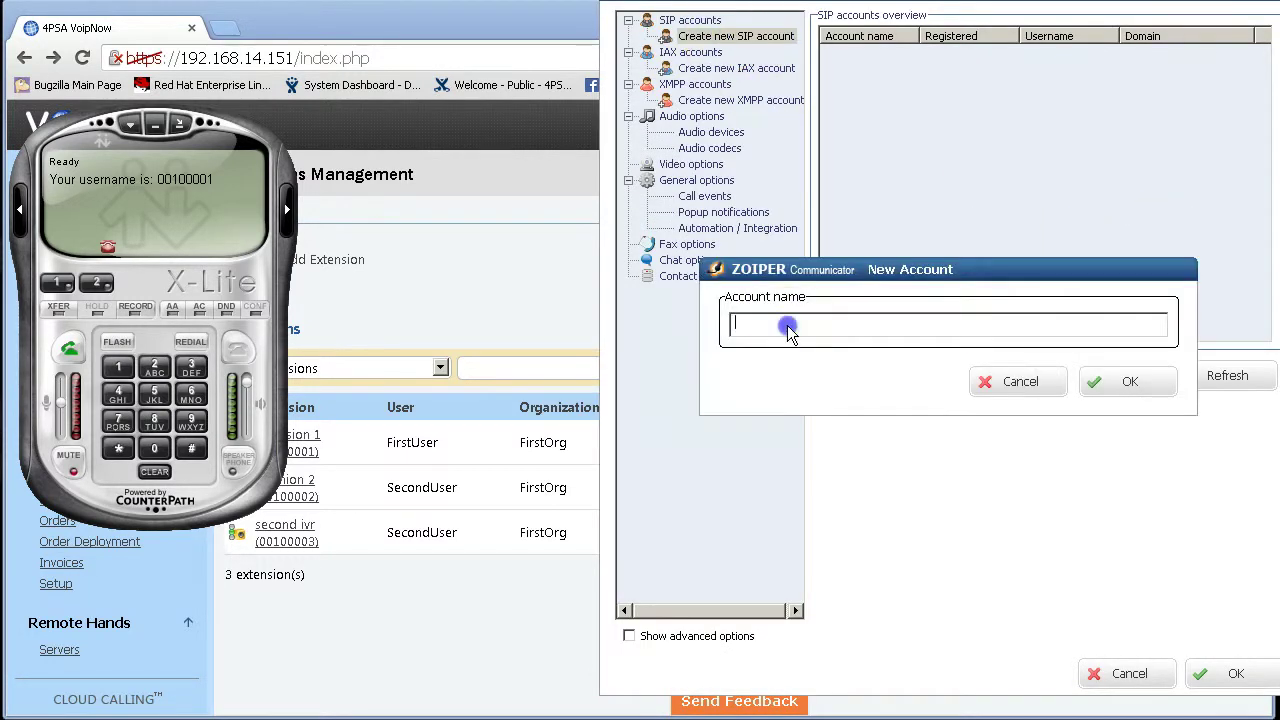
pyautogui.write('00100002')
pyautogui.click(1132, 382)
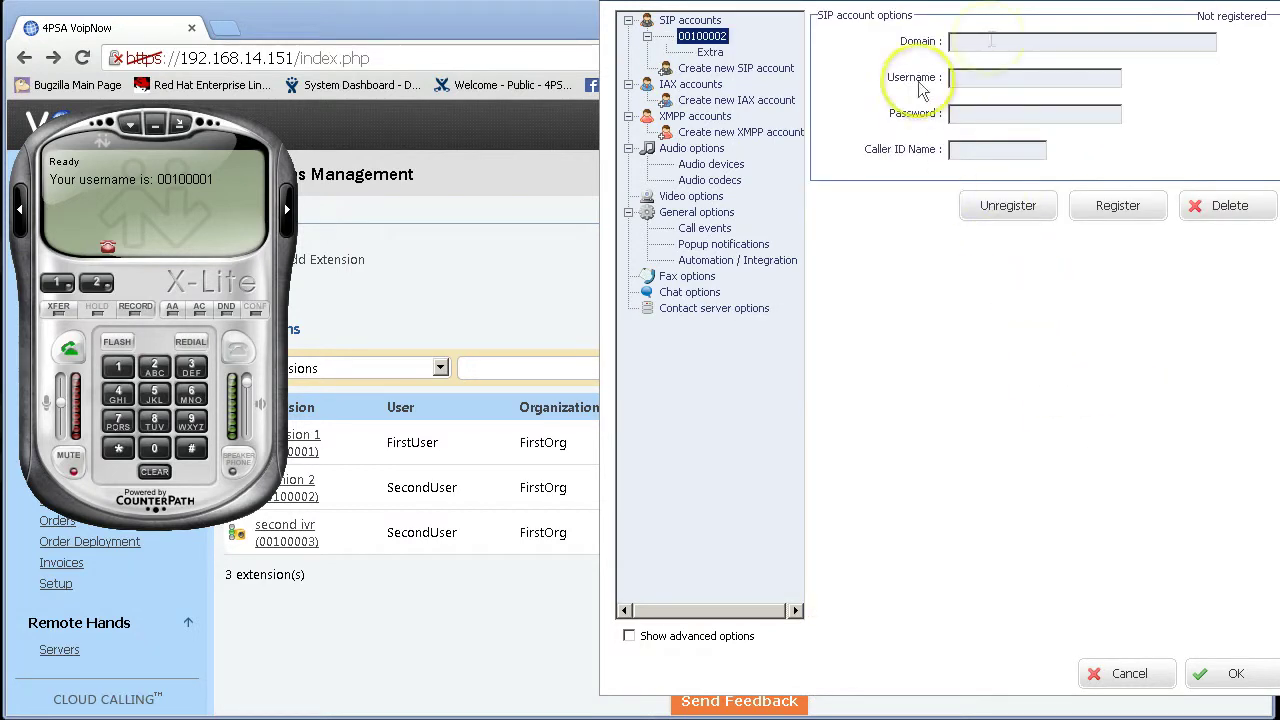
pyautogui.click(1030, 37)
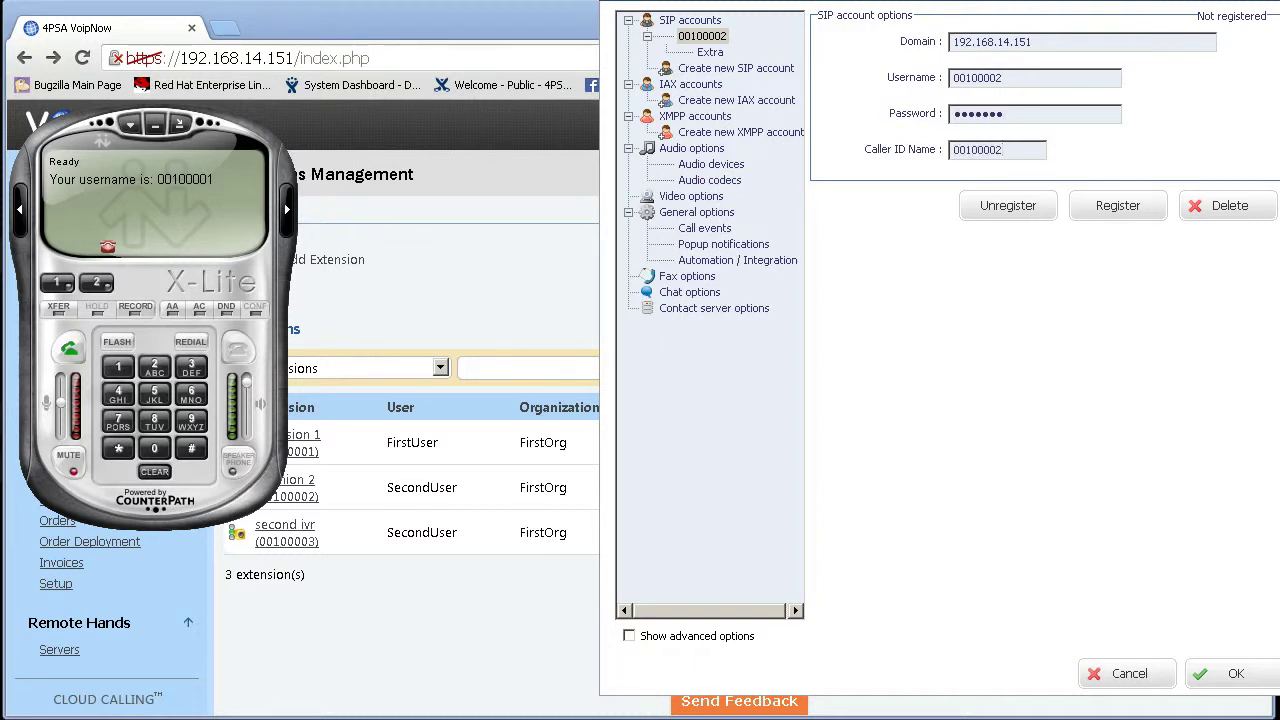
pyautogui.click(1120, 206)
pyautogui.click(1230, 673)
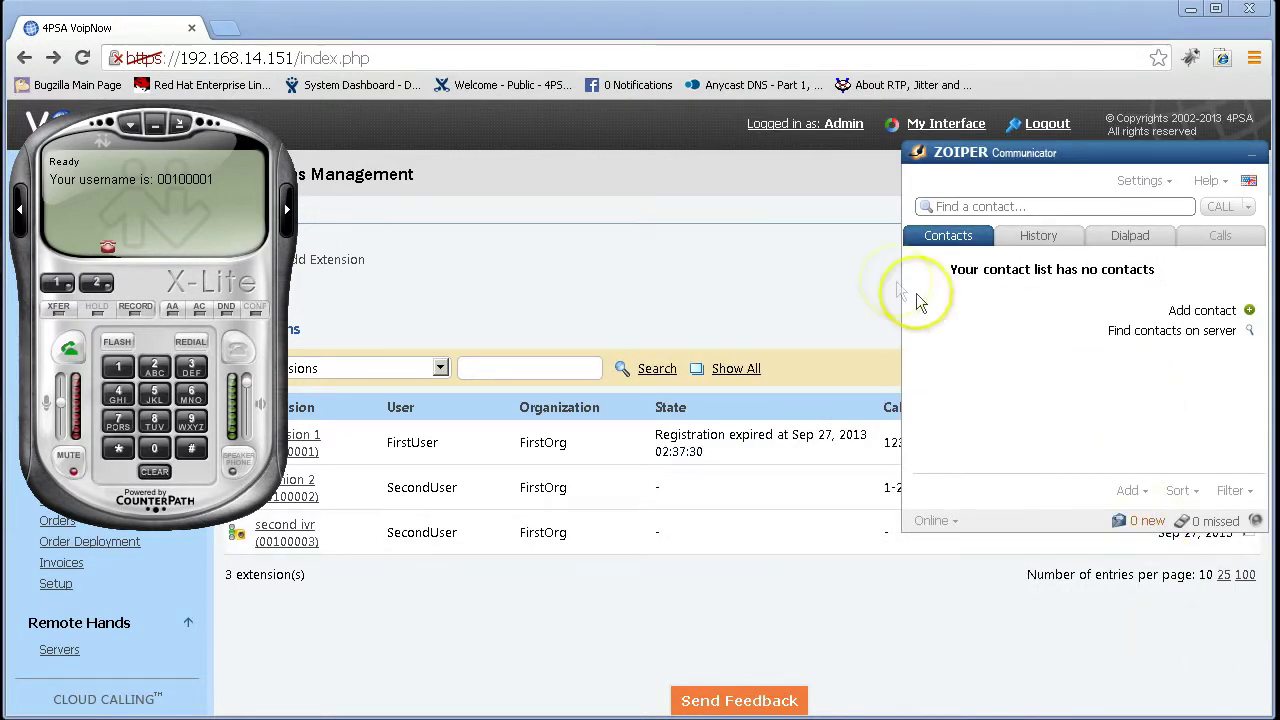